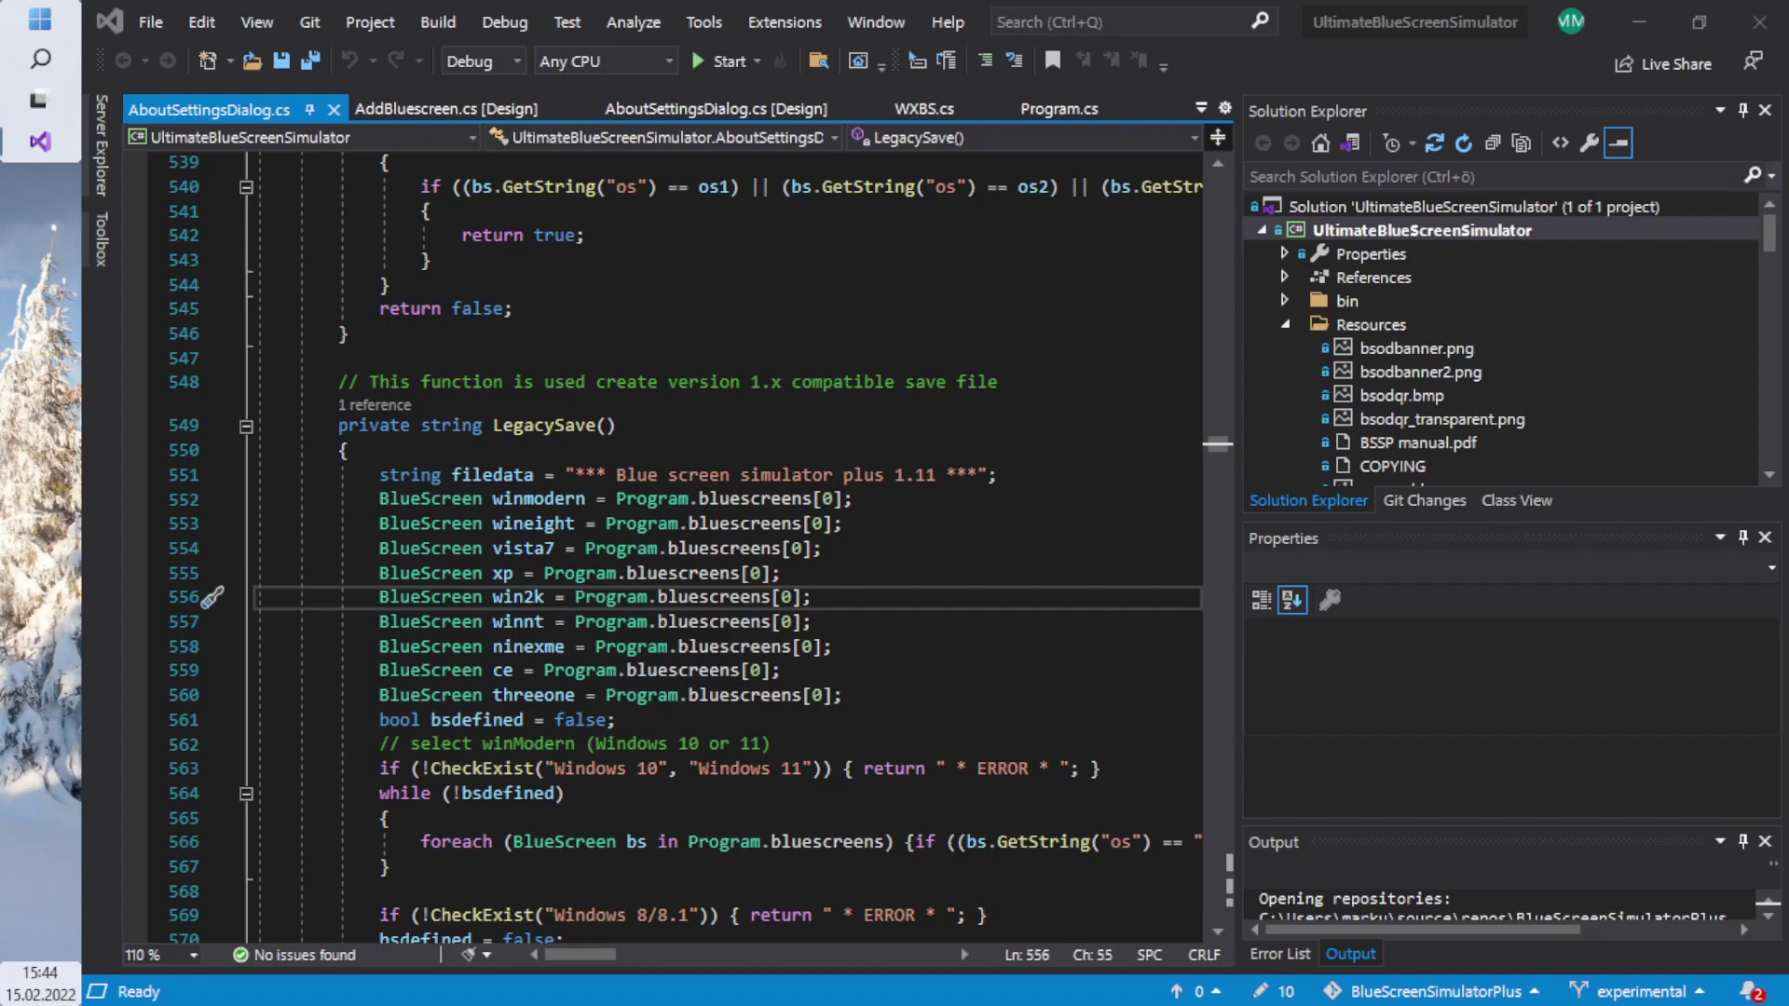
Step: Run the UltimateBlueScreenSimulator project and enable a custom error message for the Windows 11 preset
click(716, 73)
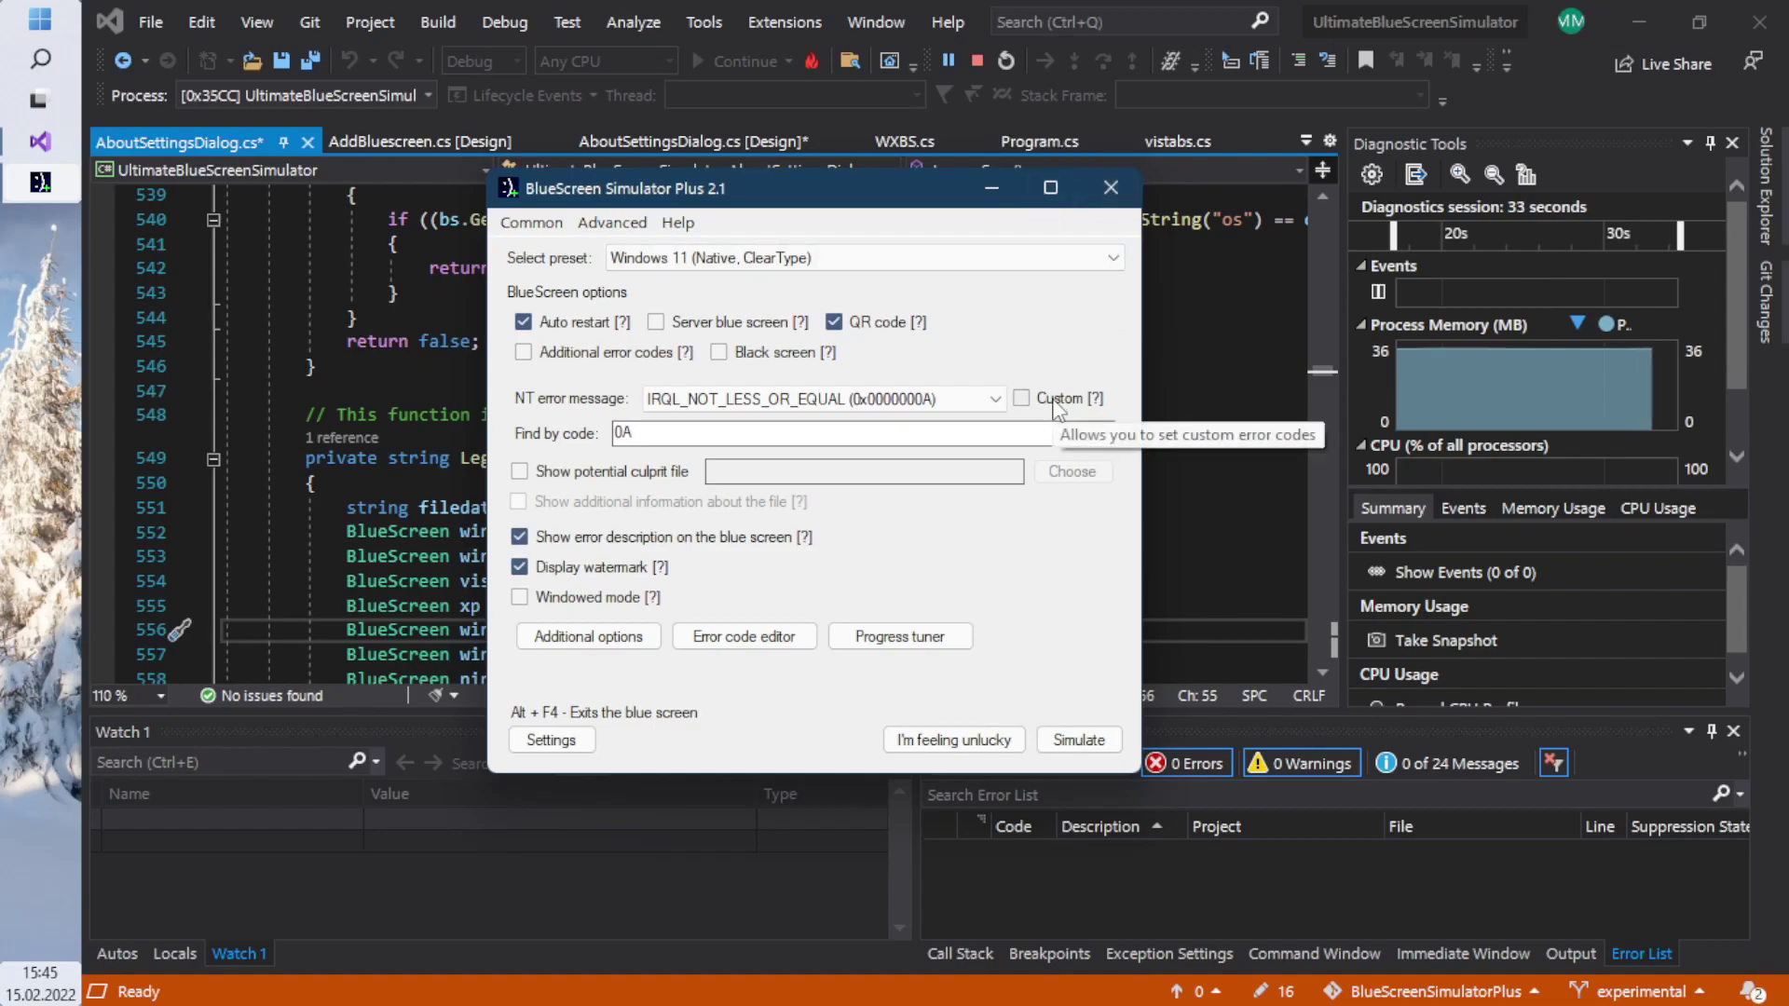
click(892, 254)
click(892, 254)
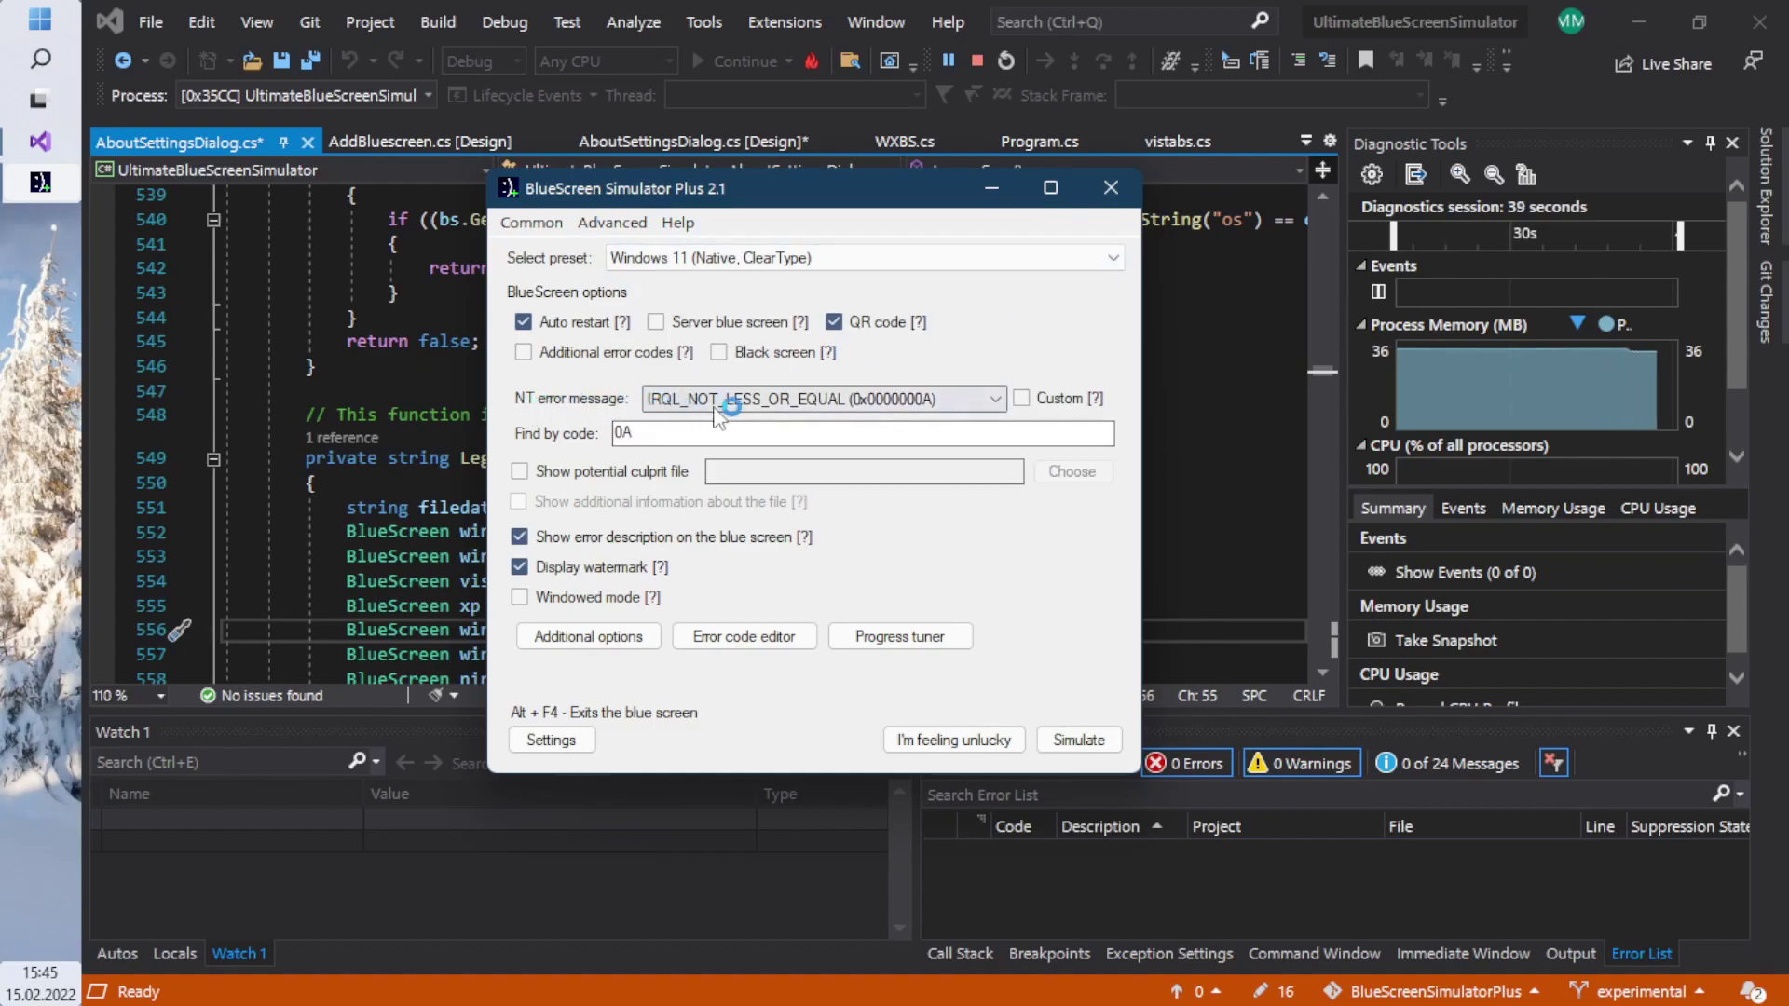
click(1056, 398)
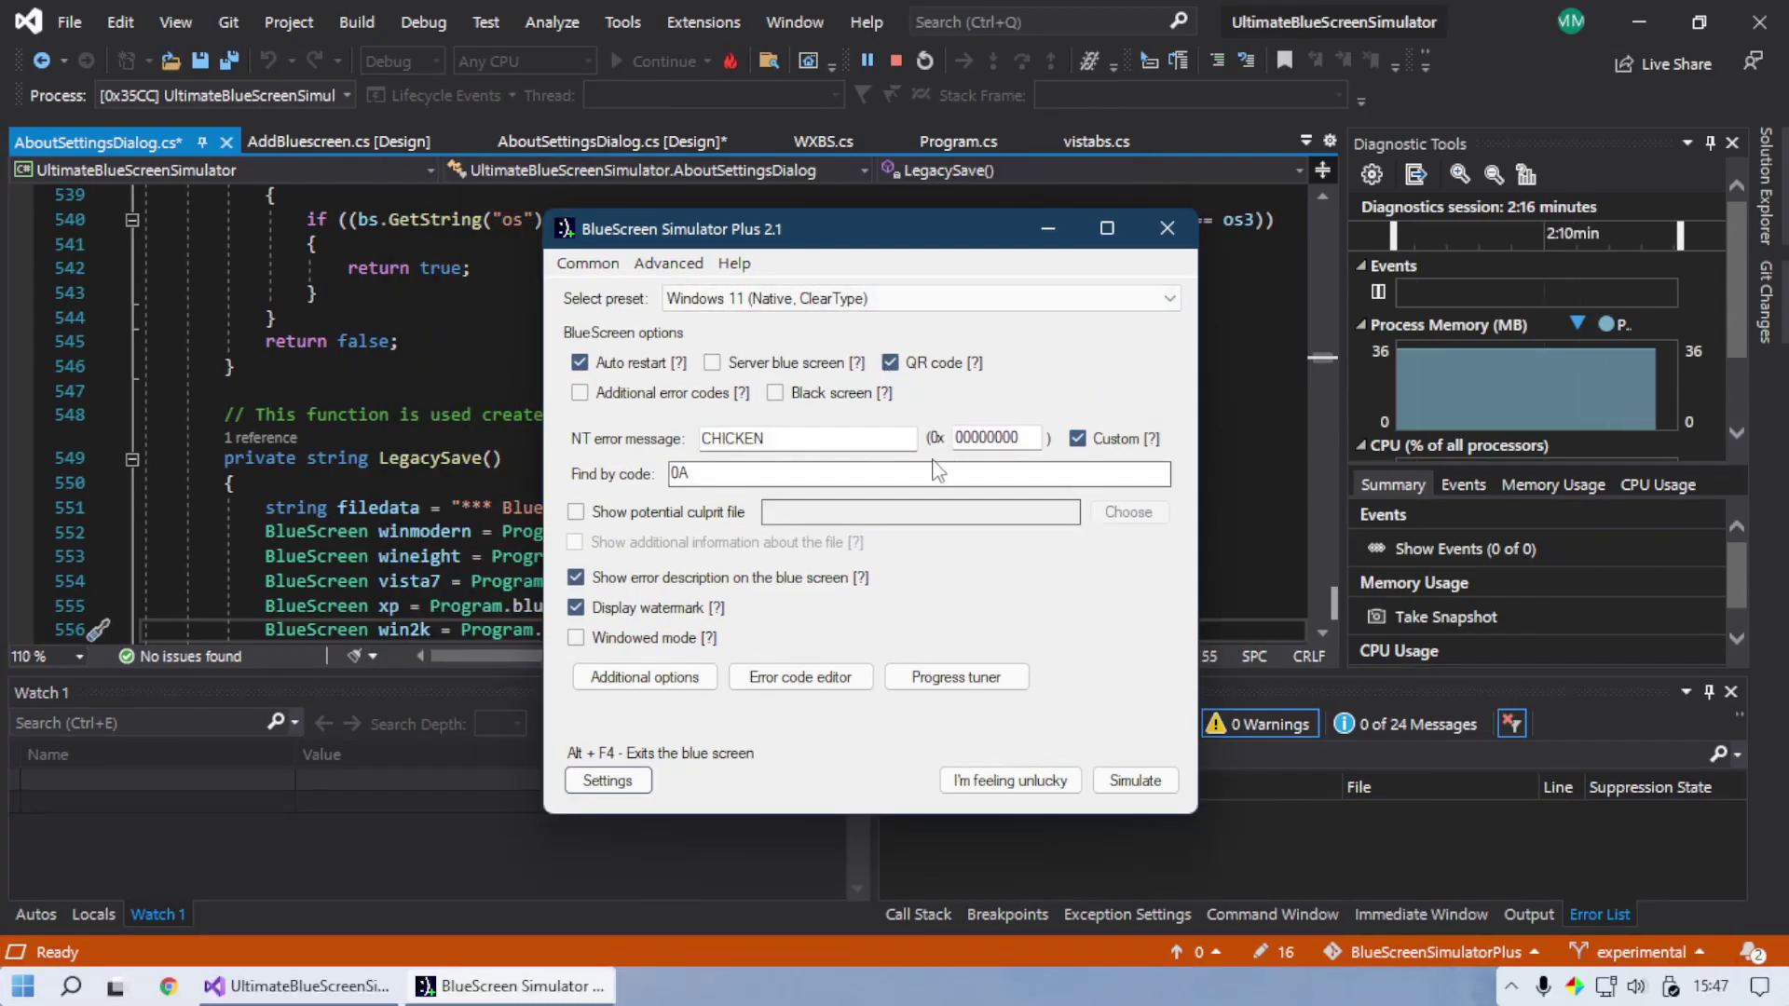
Step: Simulate the Windows 11 blue screen with the custom error message CHICKEN, exit it, and simulate it with FILE_SYSTEM (0x00000022)
click(857, 442)
click(857, 443)
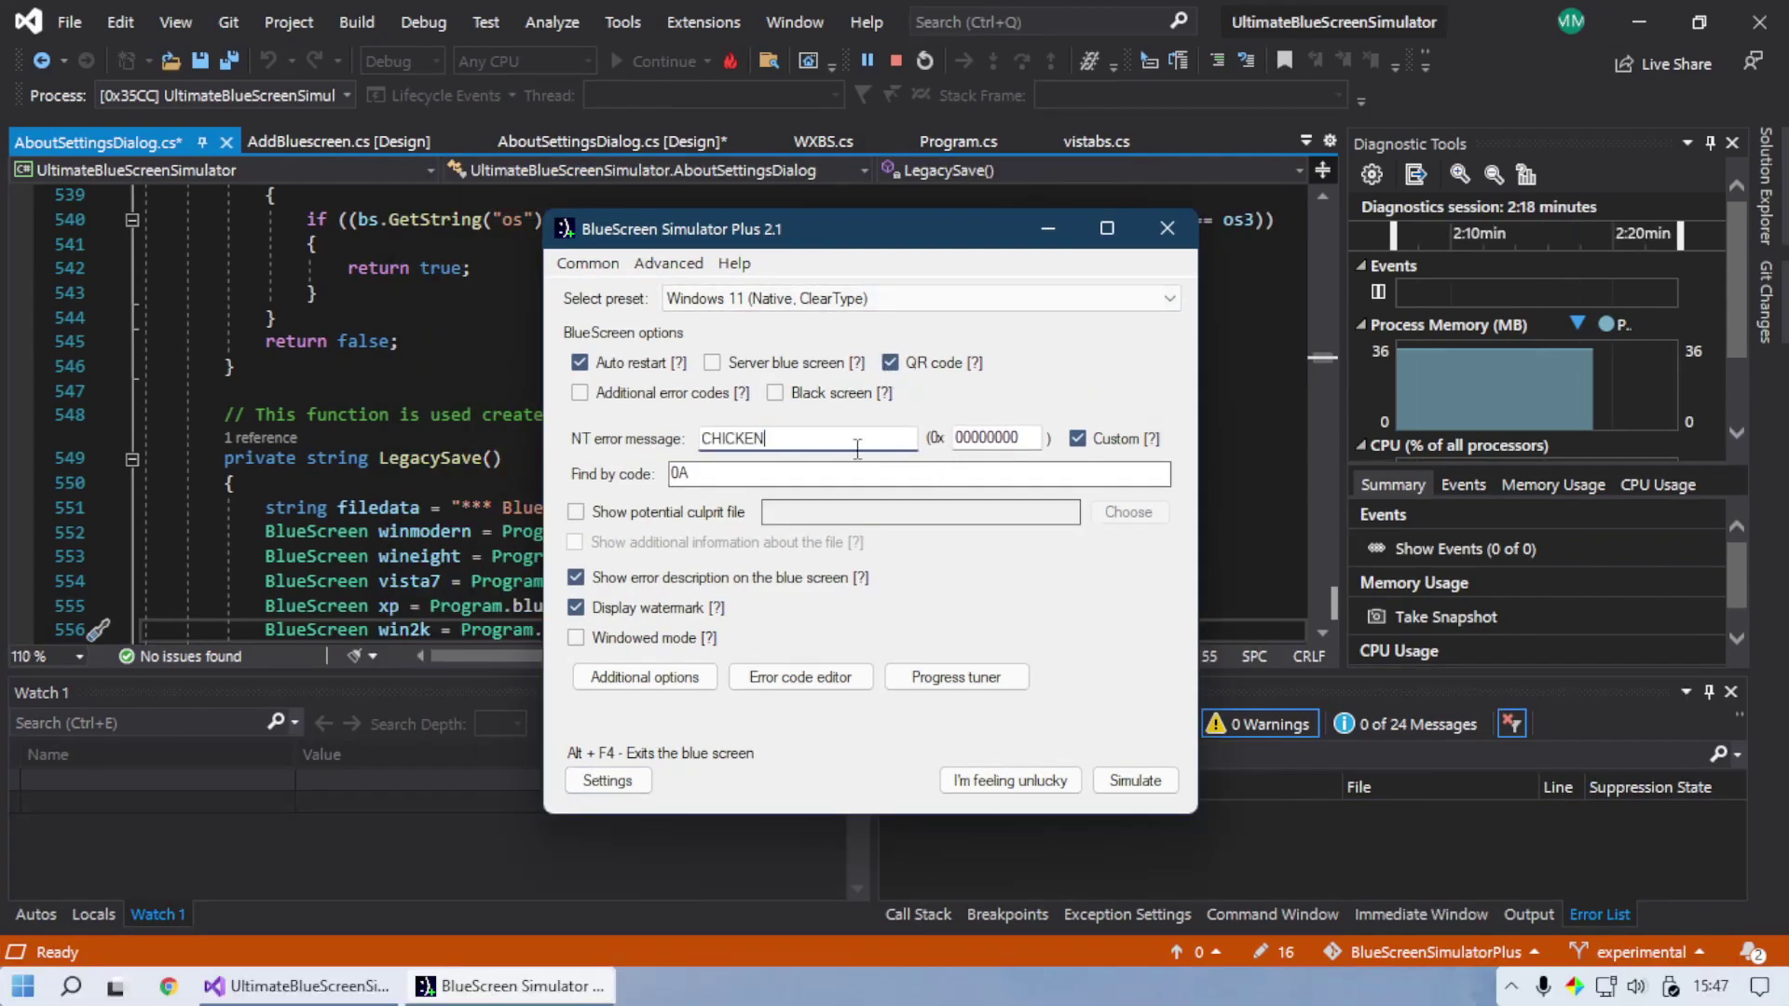
double_click(858, 446)
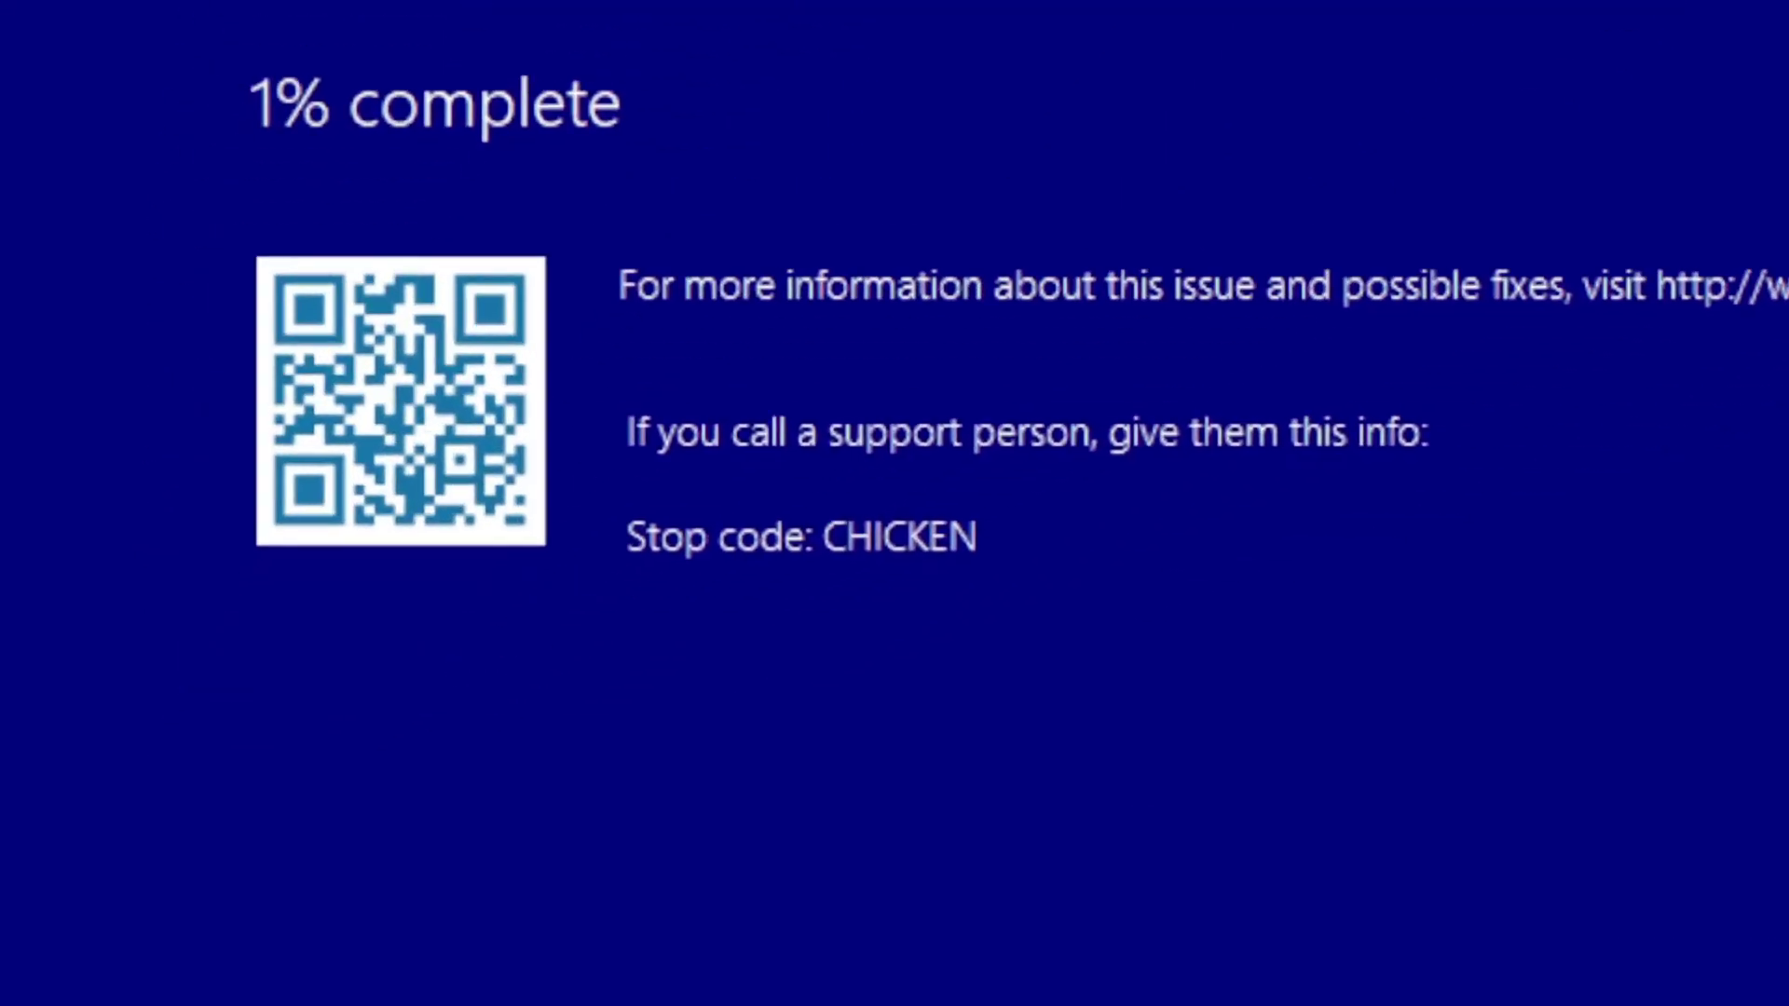
key(alt+F4)
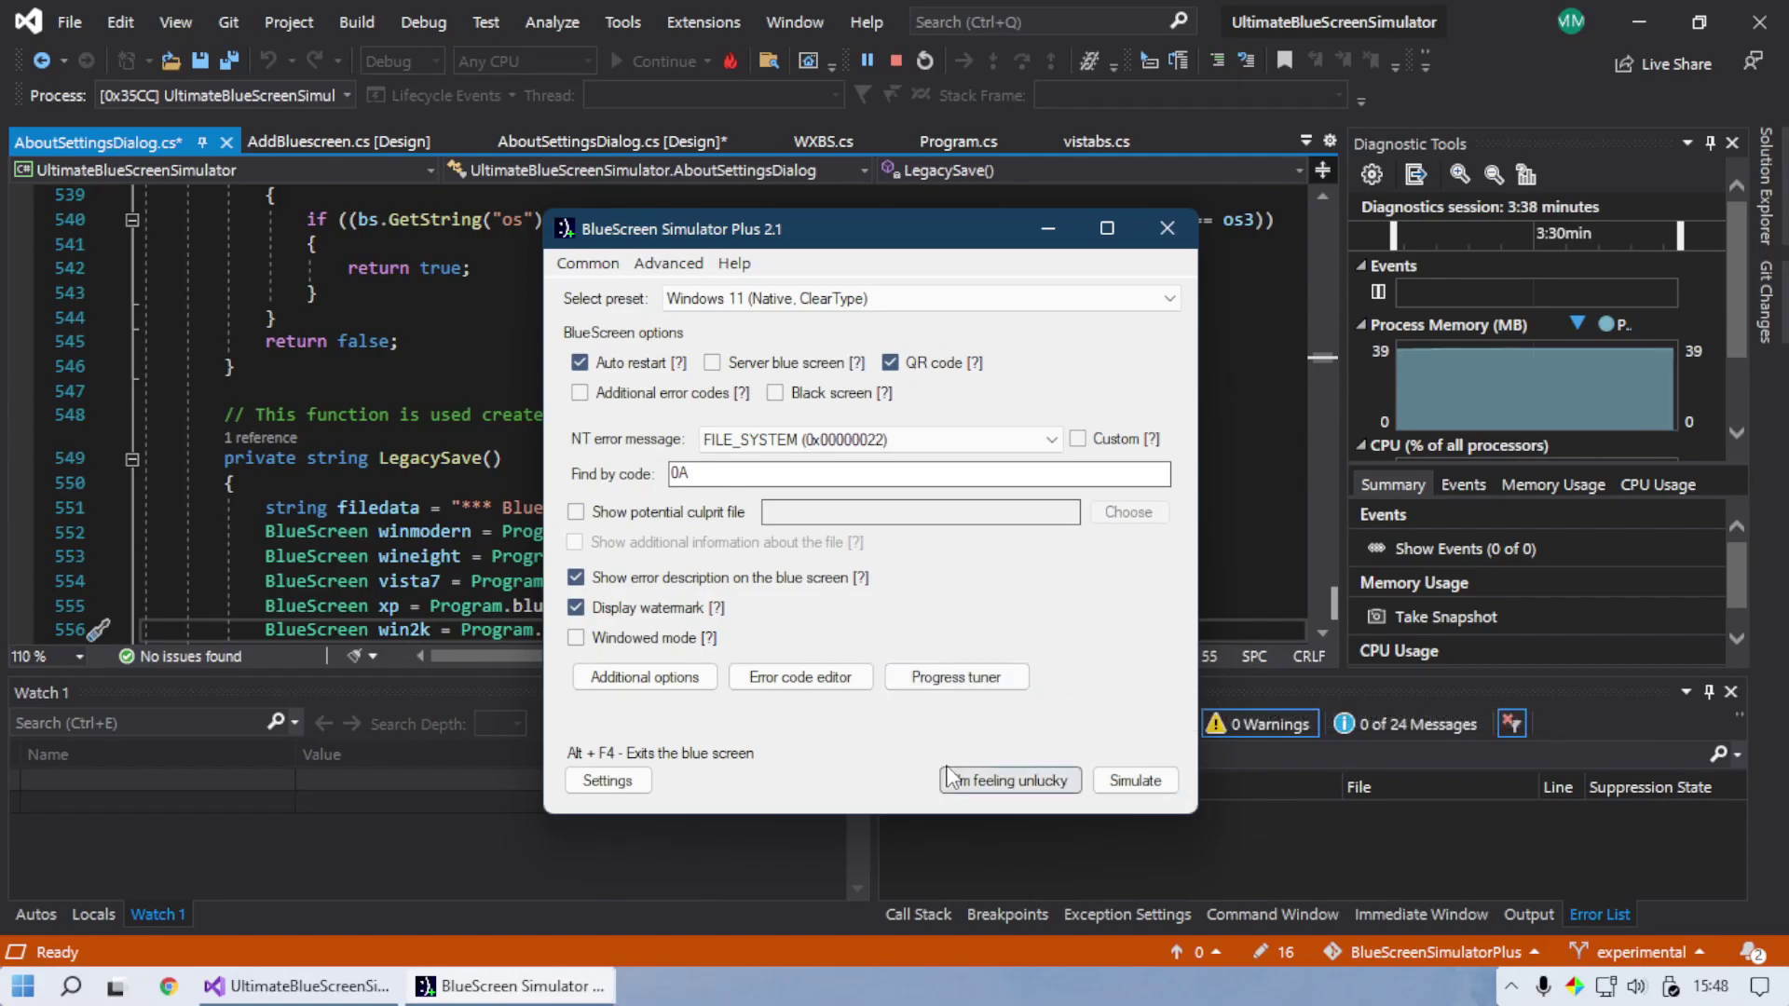
click(1146, 780)
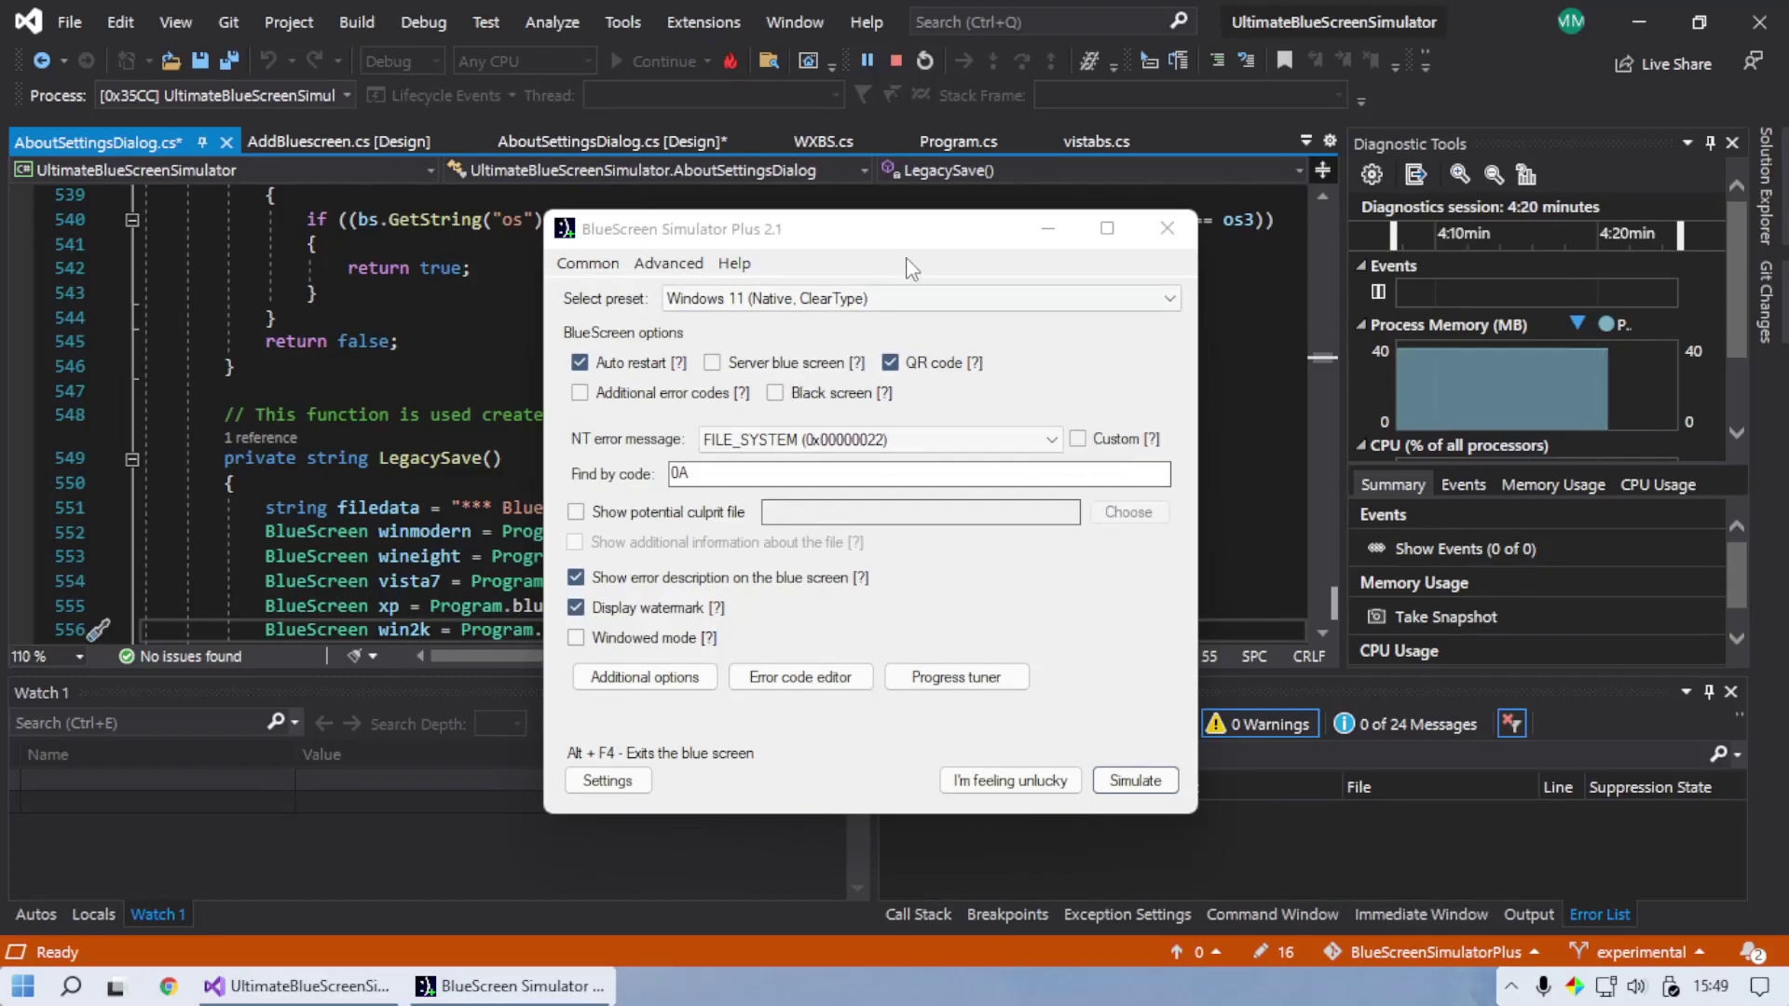
Step: Open the Progress tuner for the Windows 11 preset and go back through its progress keyframes
drag(928, 248, 876, 245)
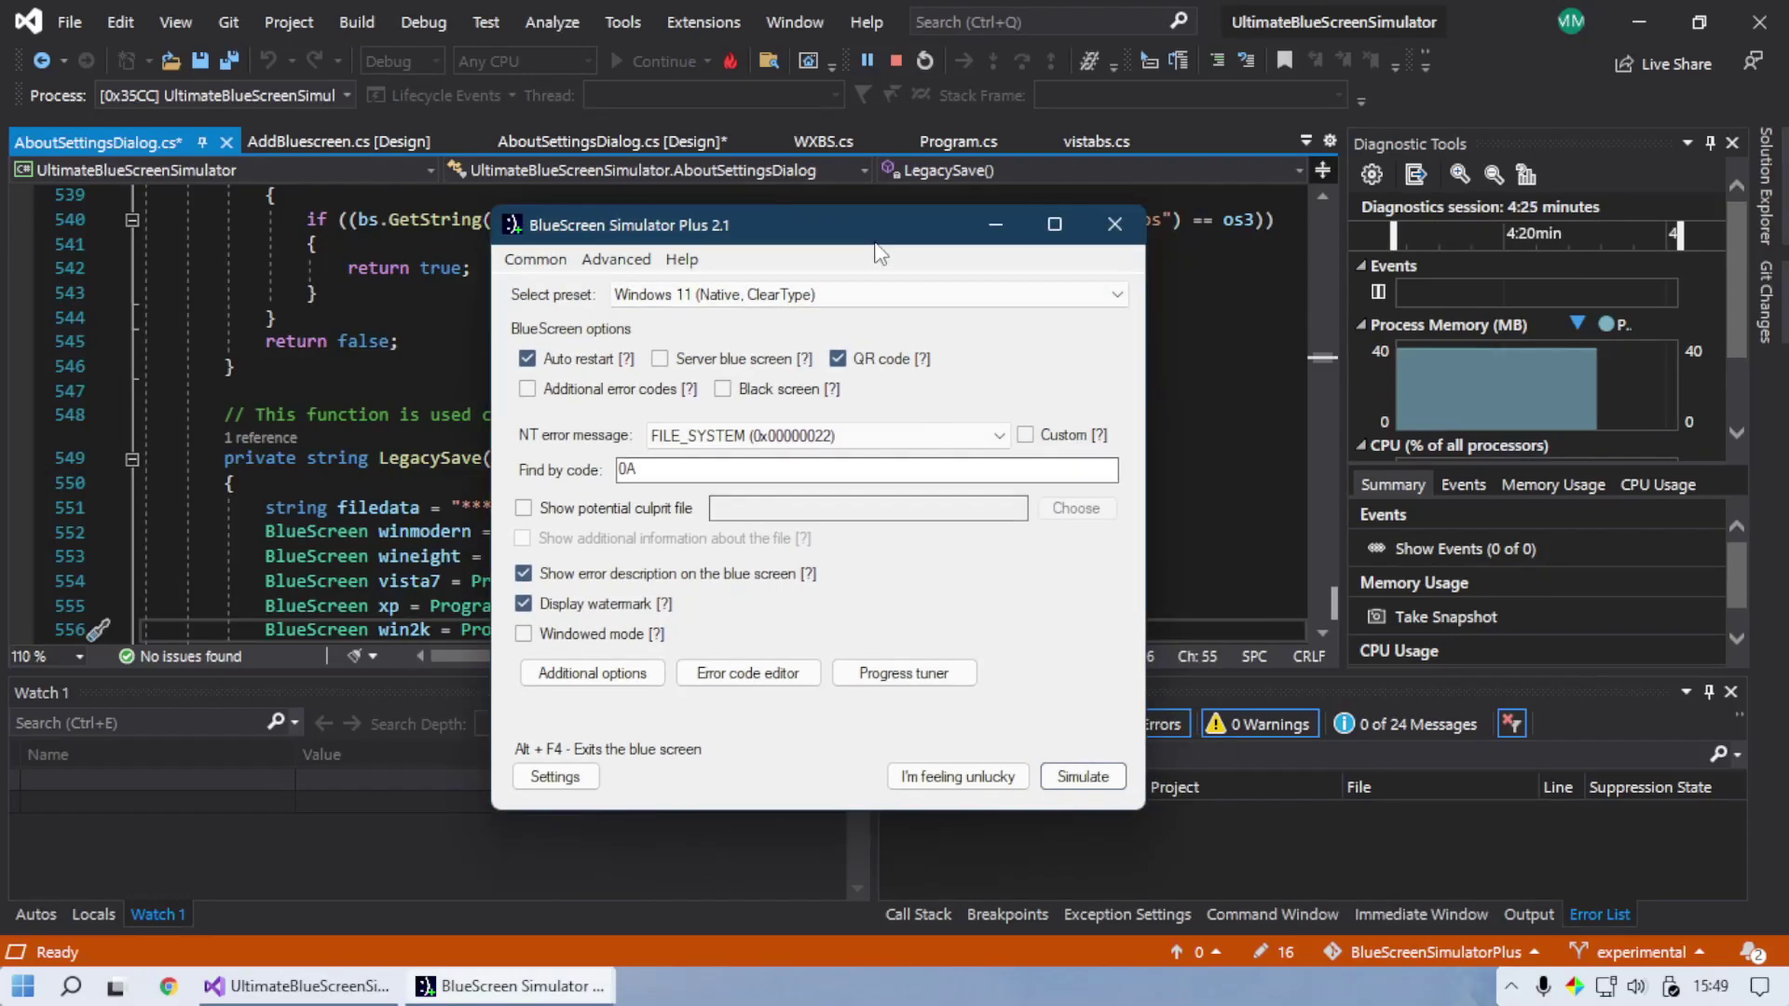
click(942, 678)
drag(607, 114, 1134, 360)
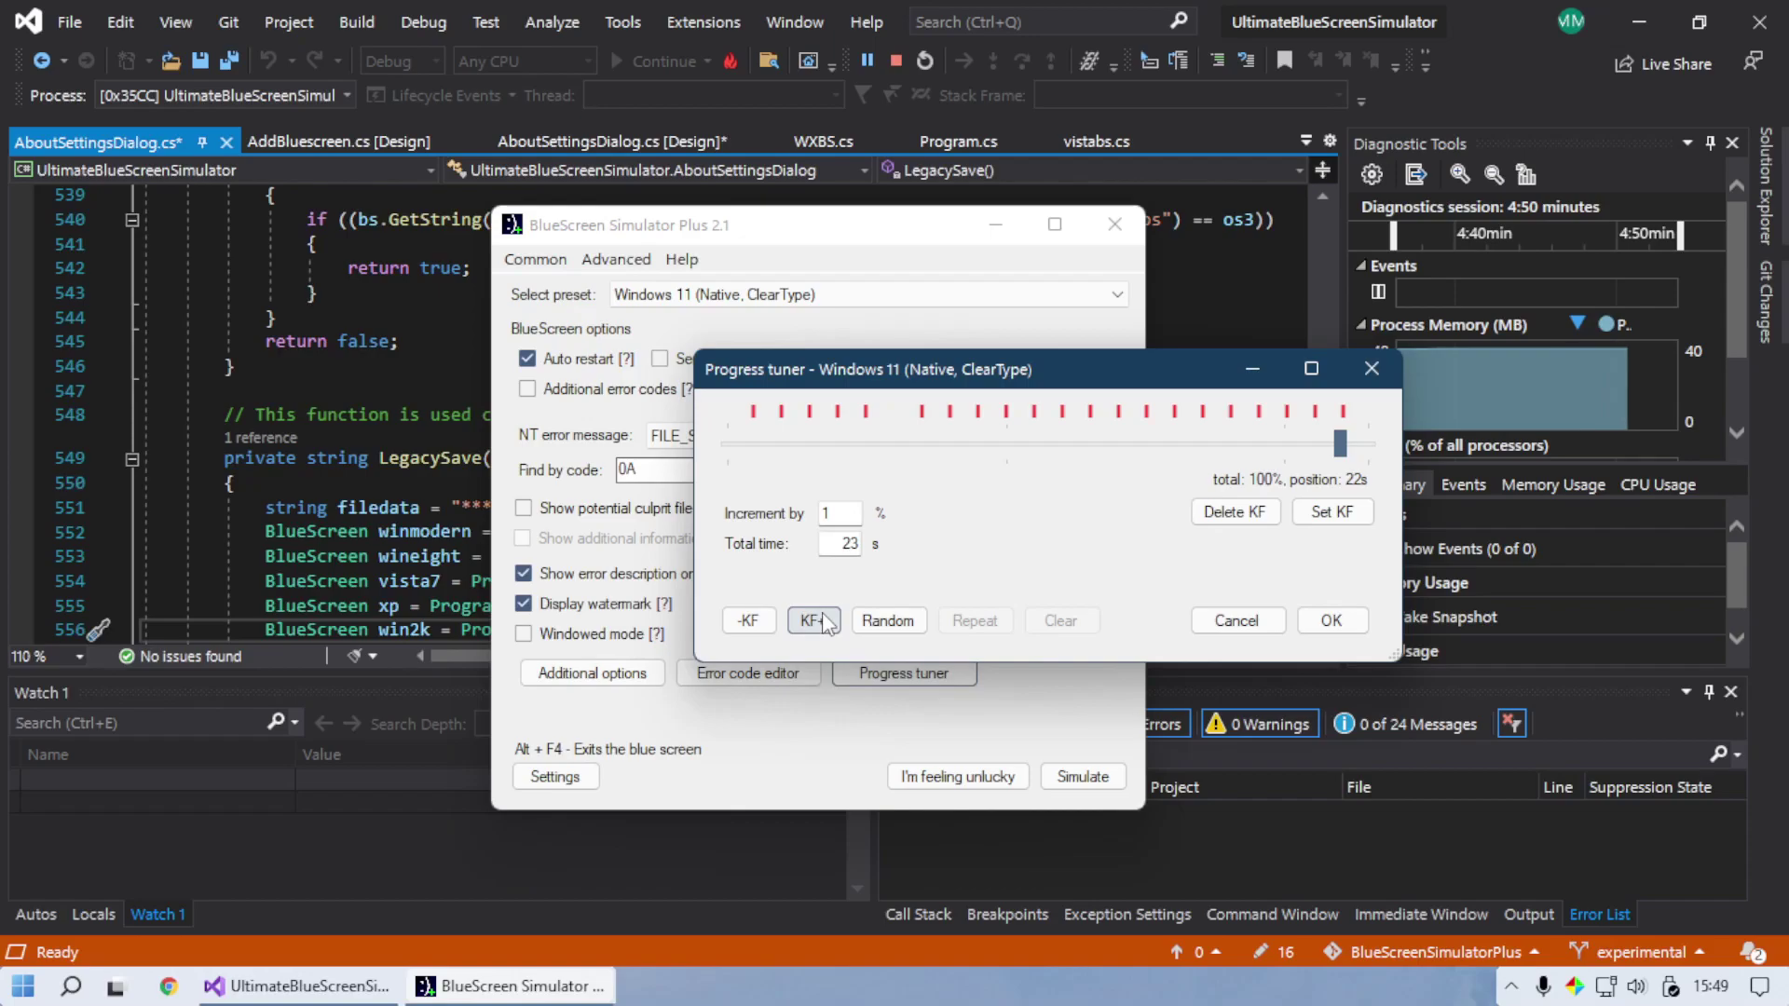
click(756, 622)
click(757, 622)
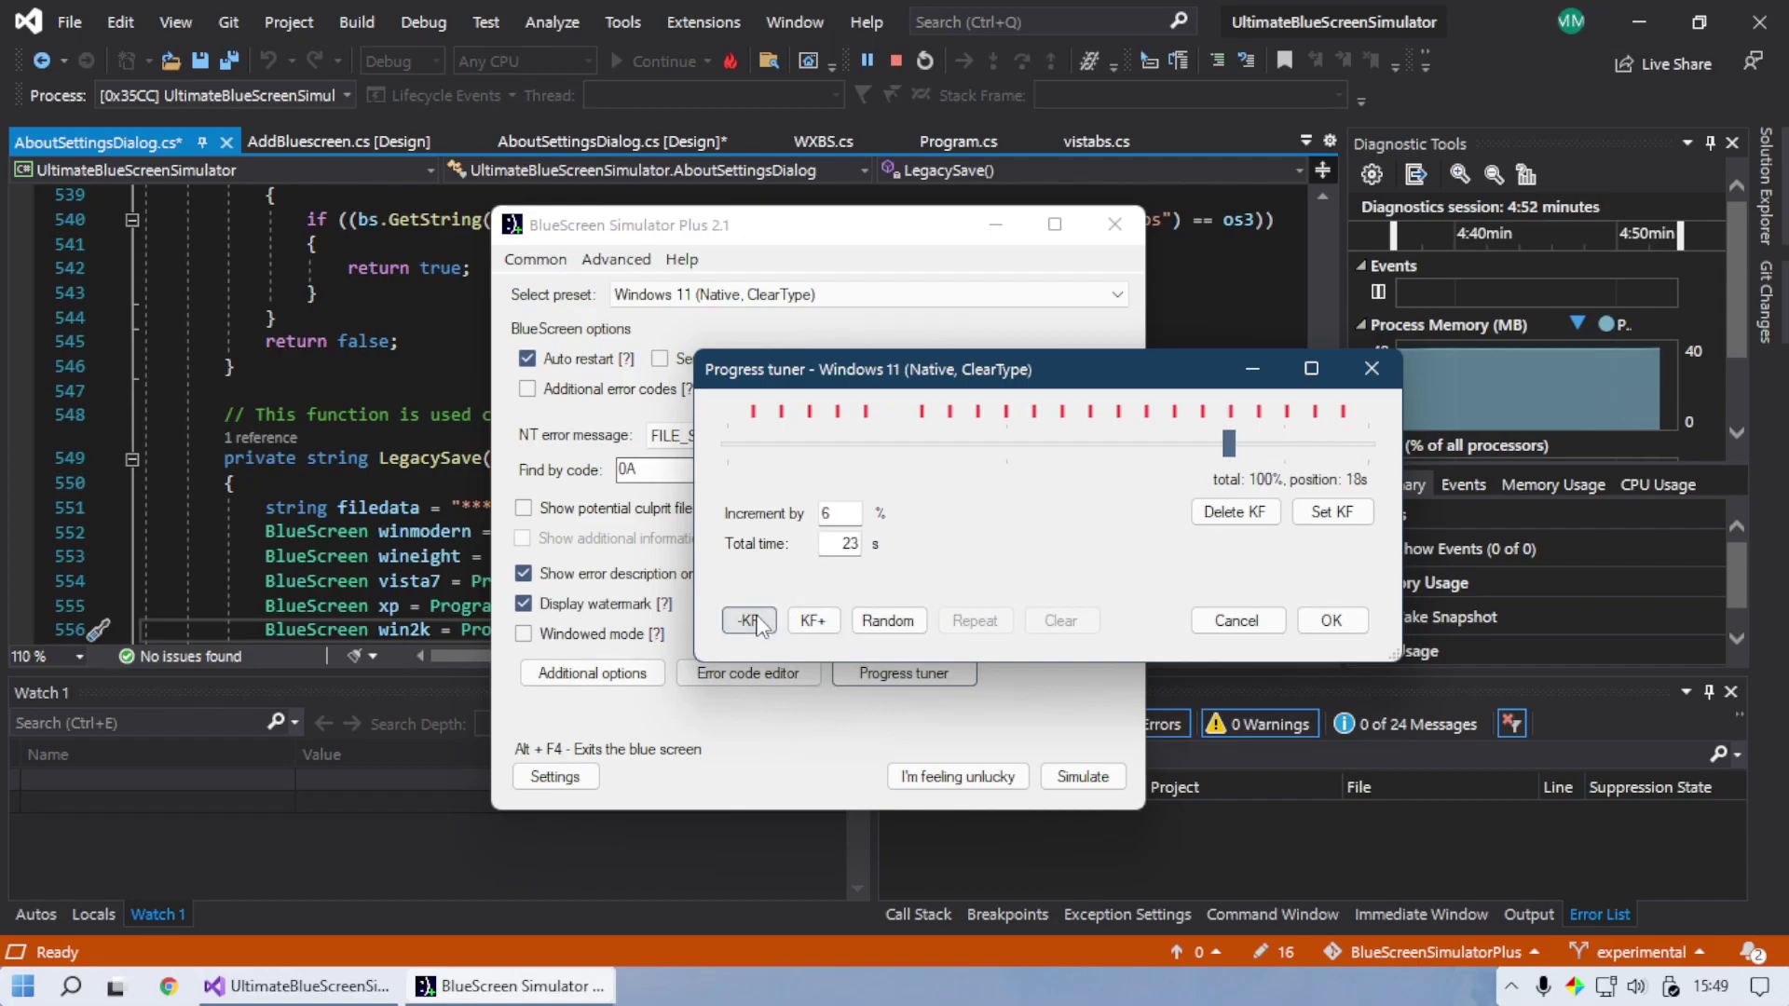
click(757, 622)
click(757, 621)
click(756, 621)
click(756, 622)
click(756, 622)
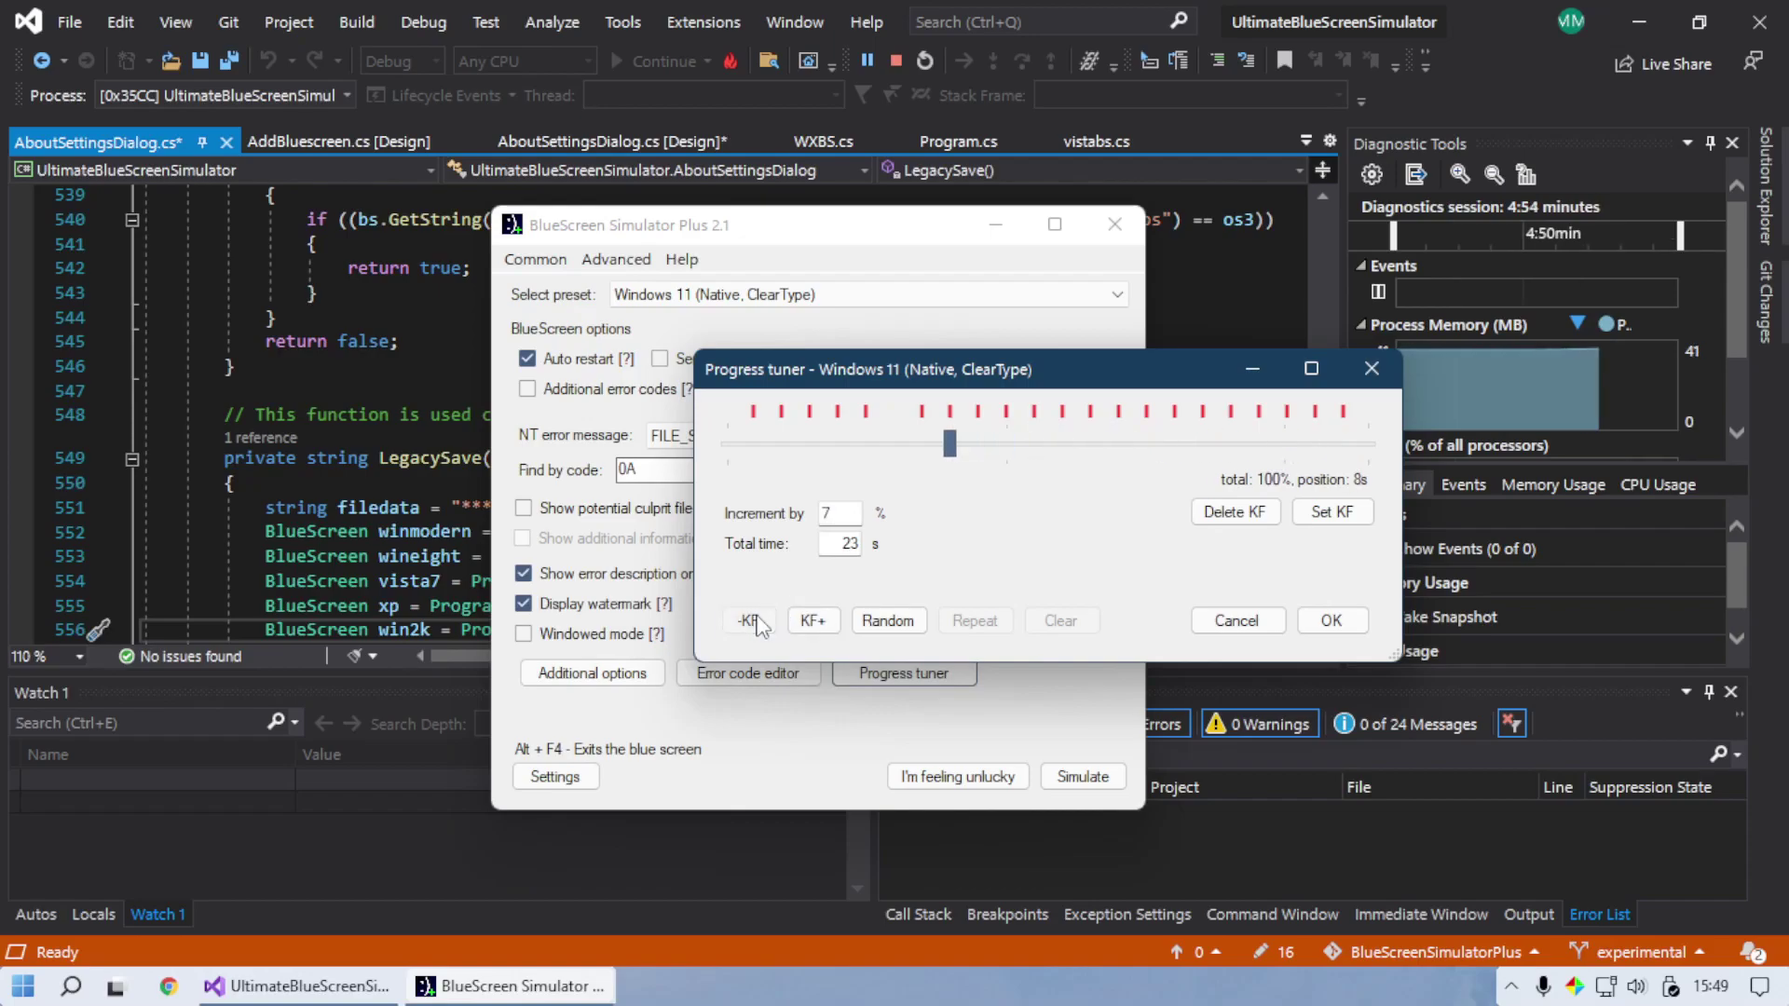
click(757, 622)
click(814, 621)
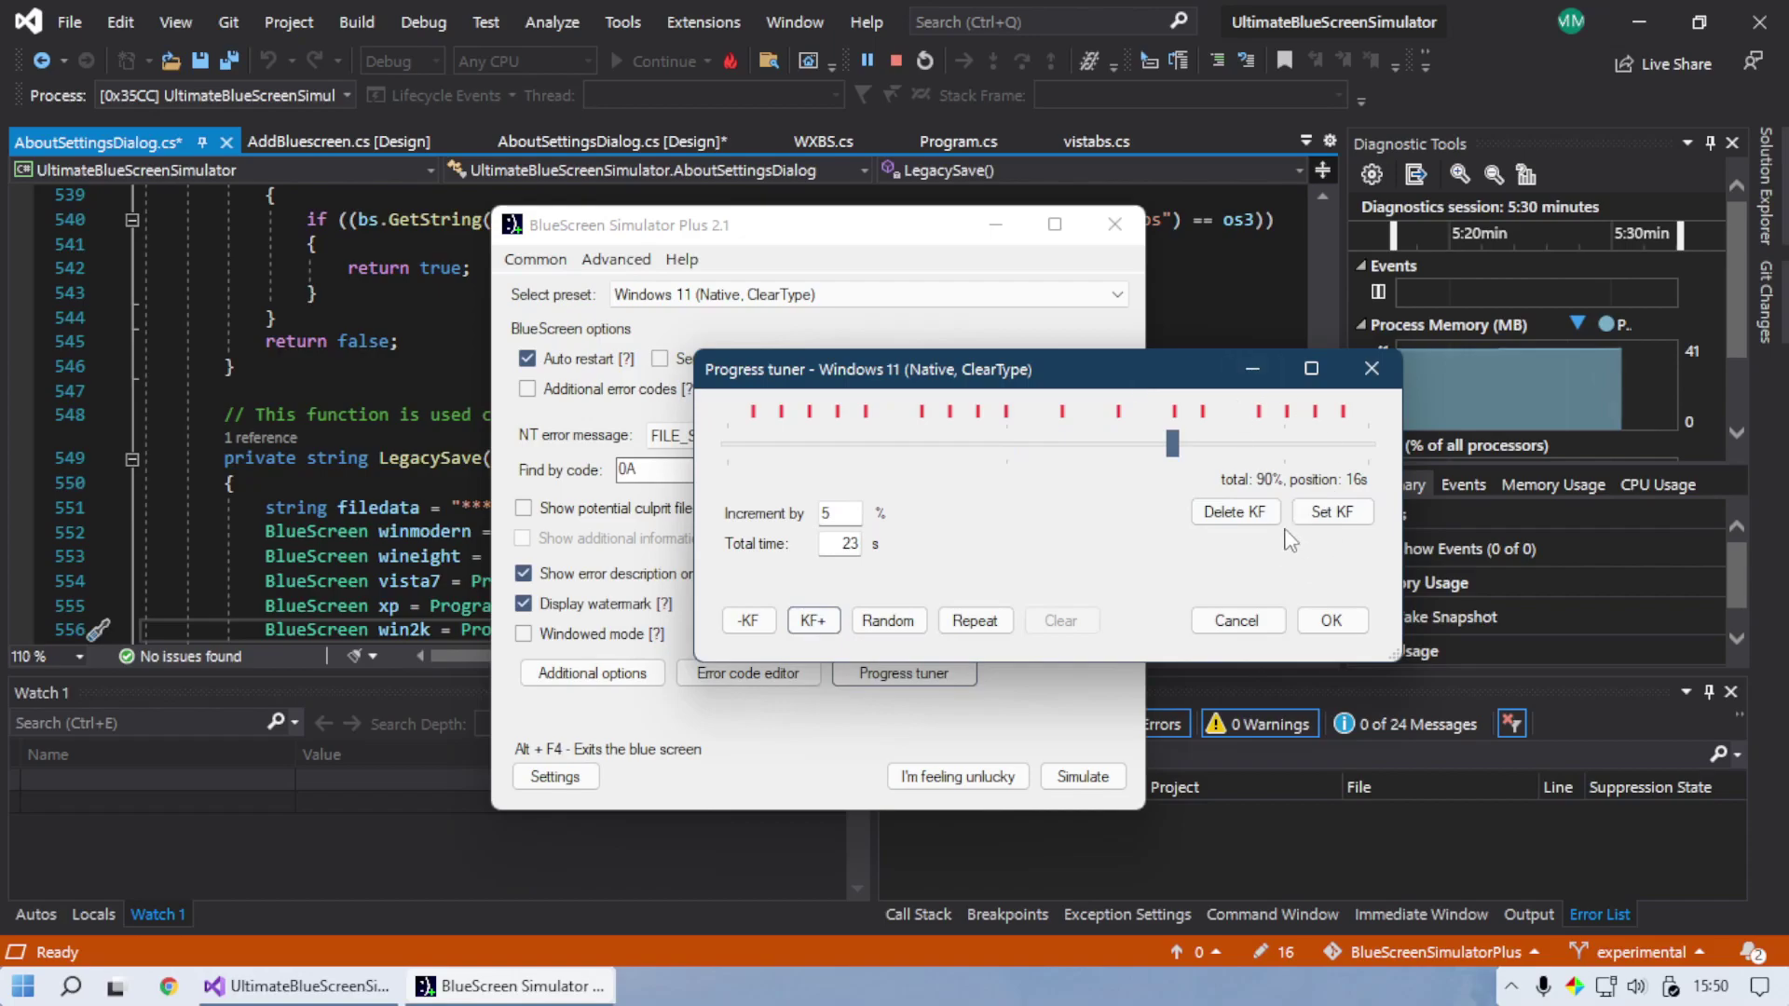
Step: Accept the edited Windows 11 progress keyframes and simulate the blue screen
click(1348, 619)
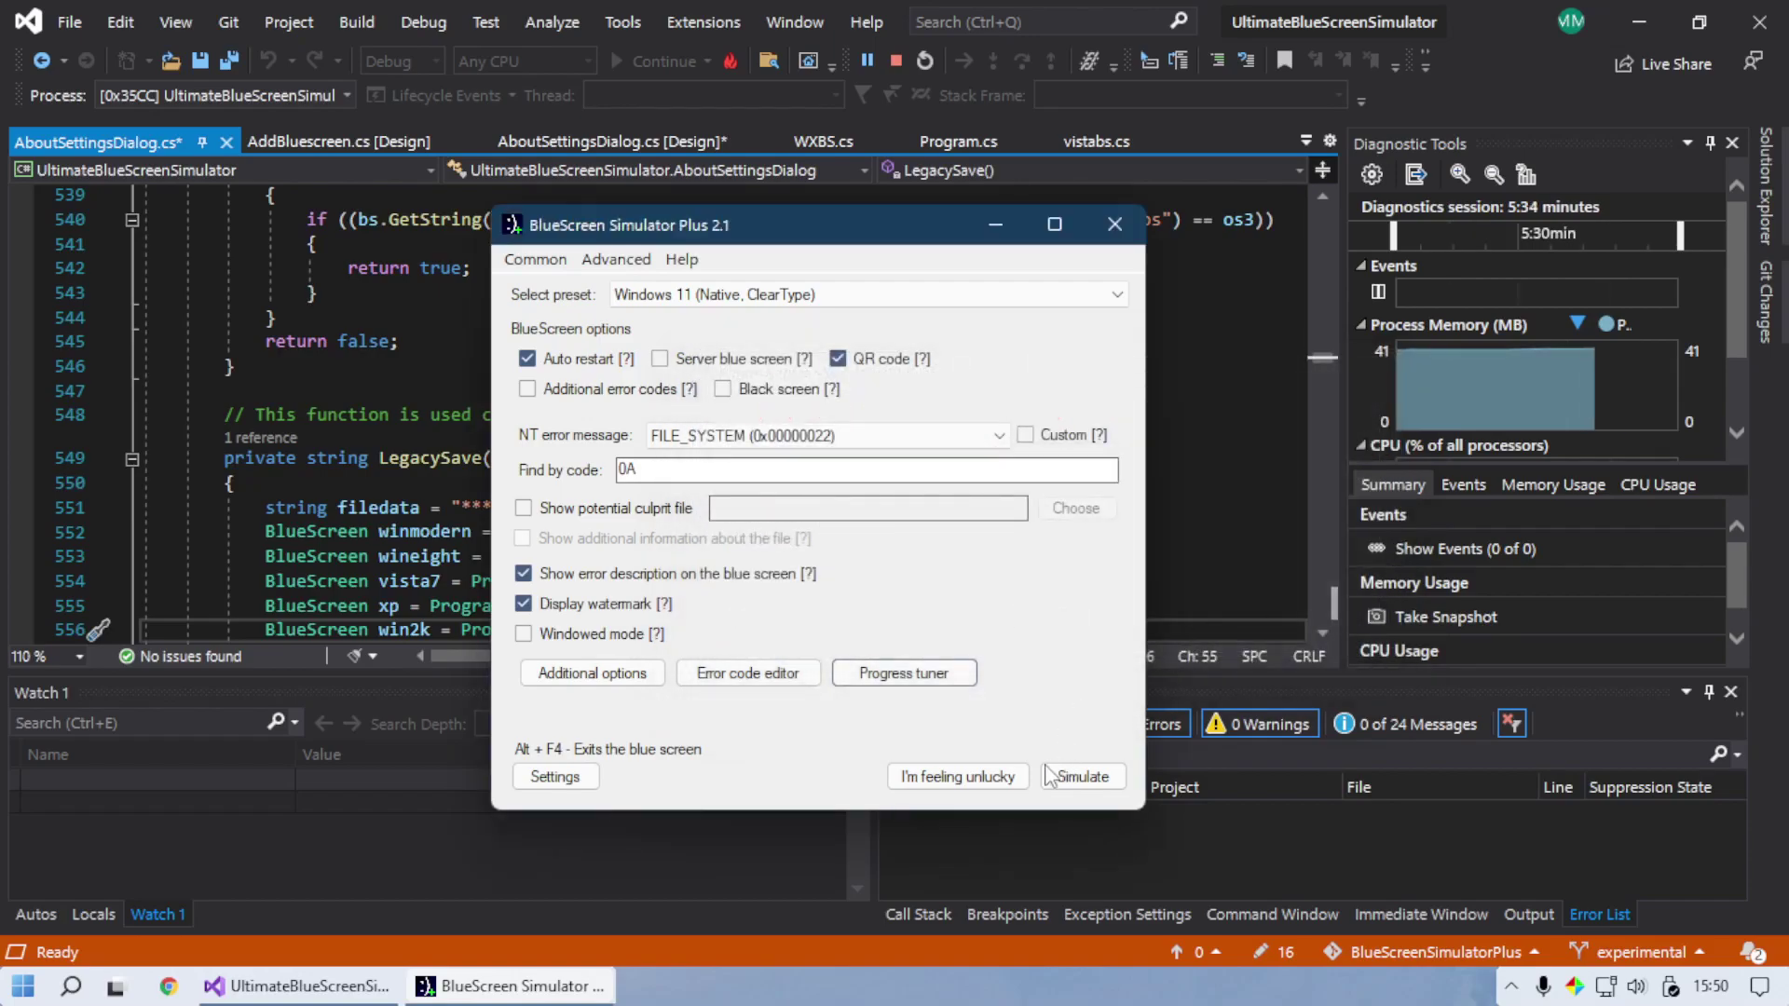
click(1086, 774)
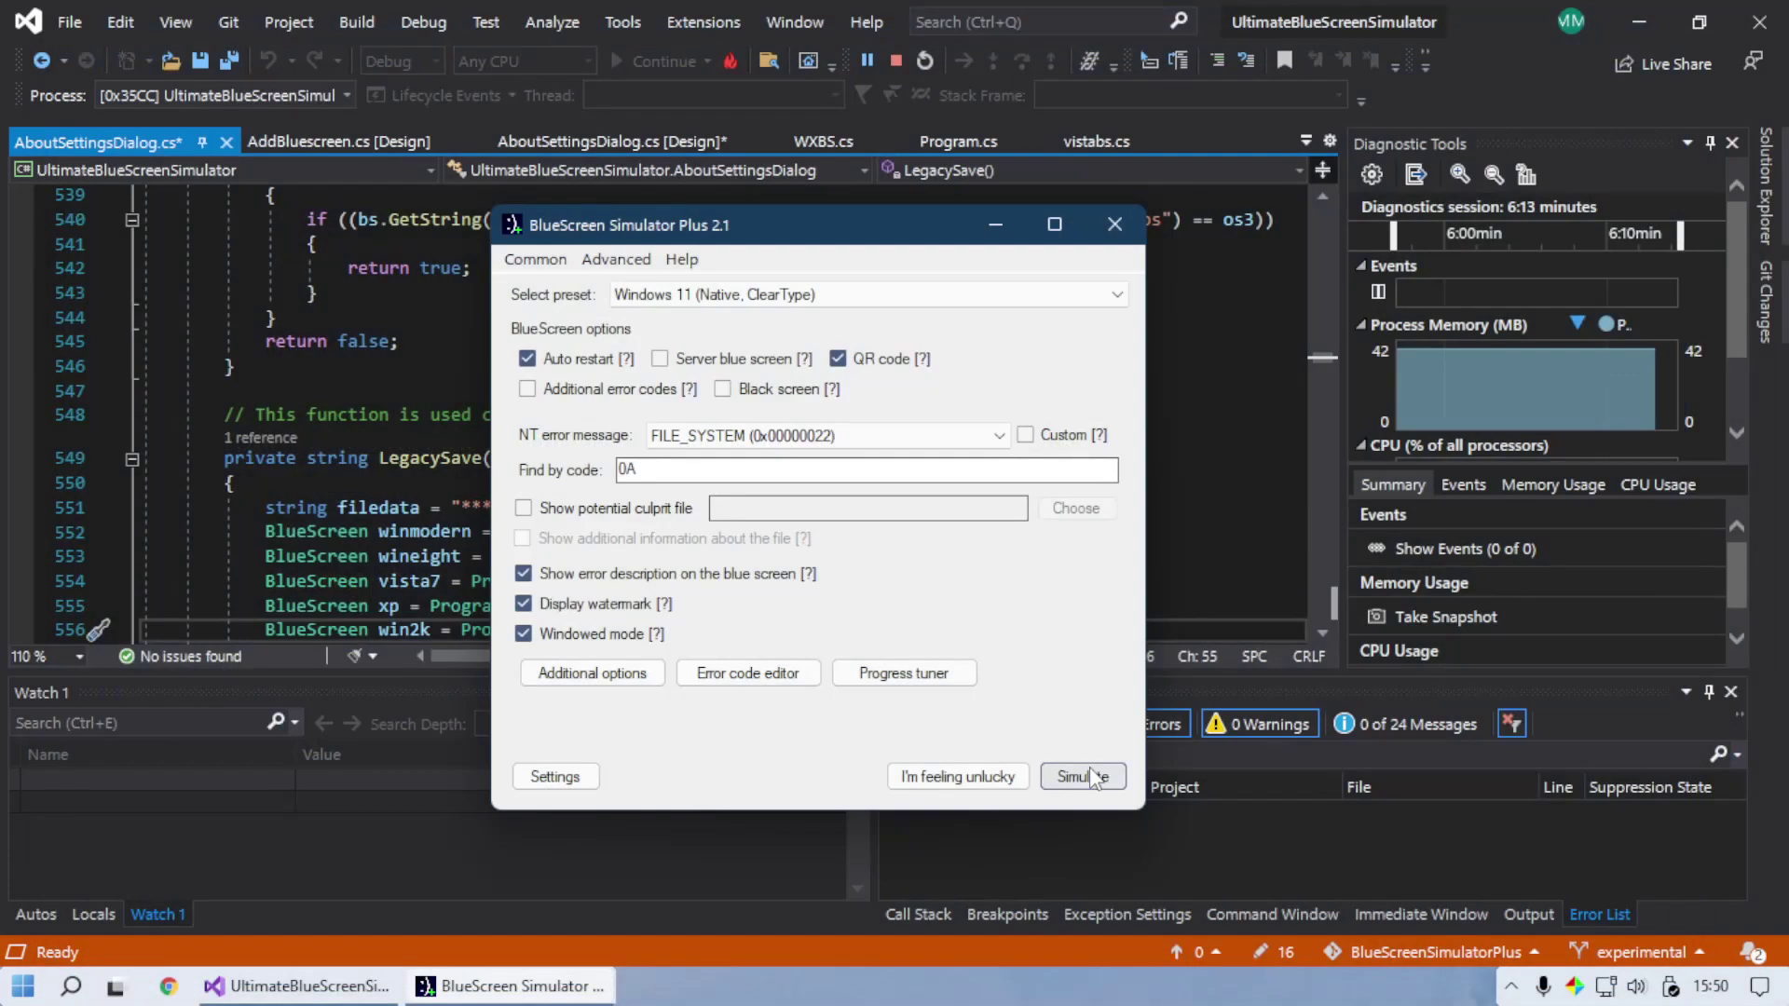
Step: Reopen the Progress tuner for Windows 11 and set the total time to 2 s
click(960, 671)
double_click(373, 333)
text(5)
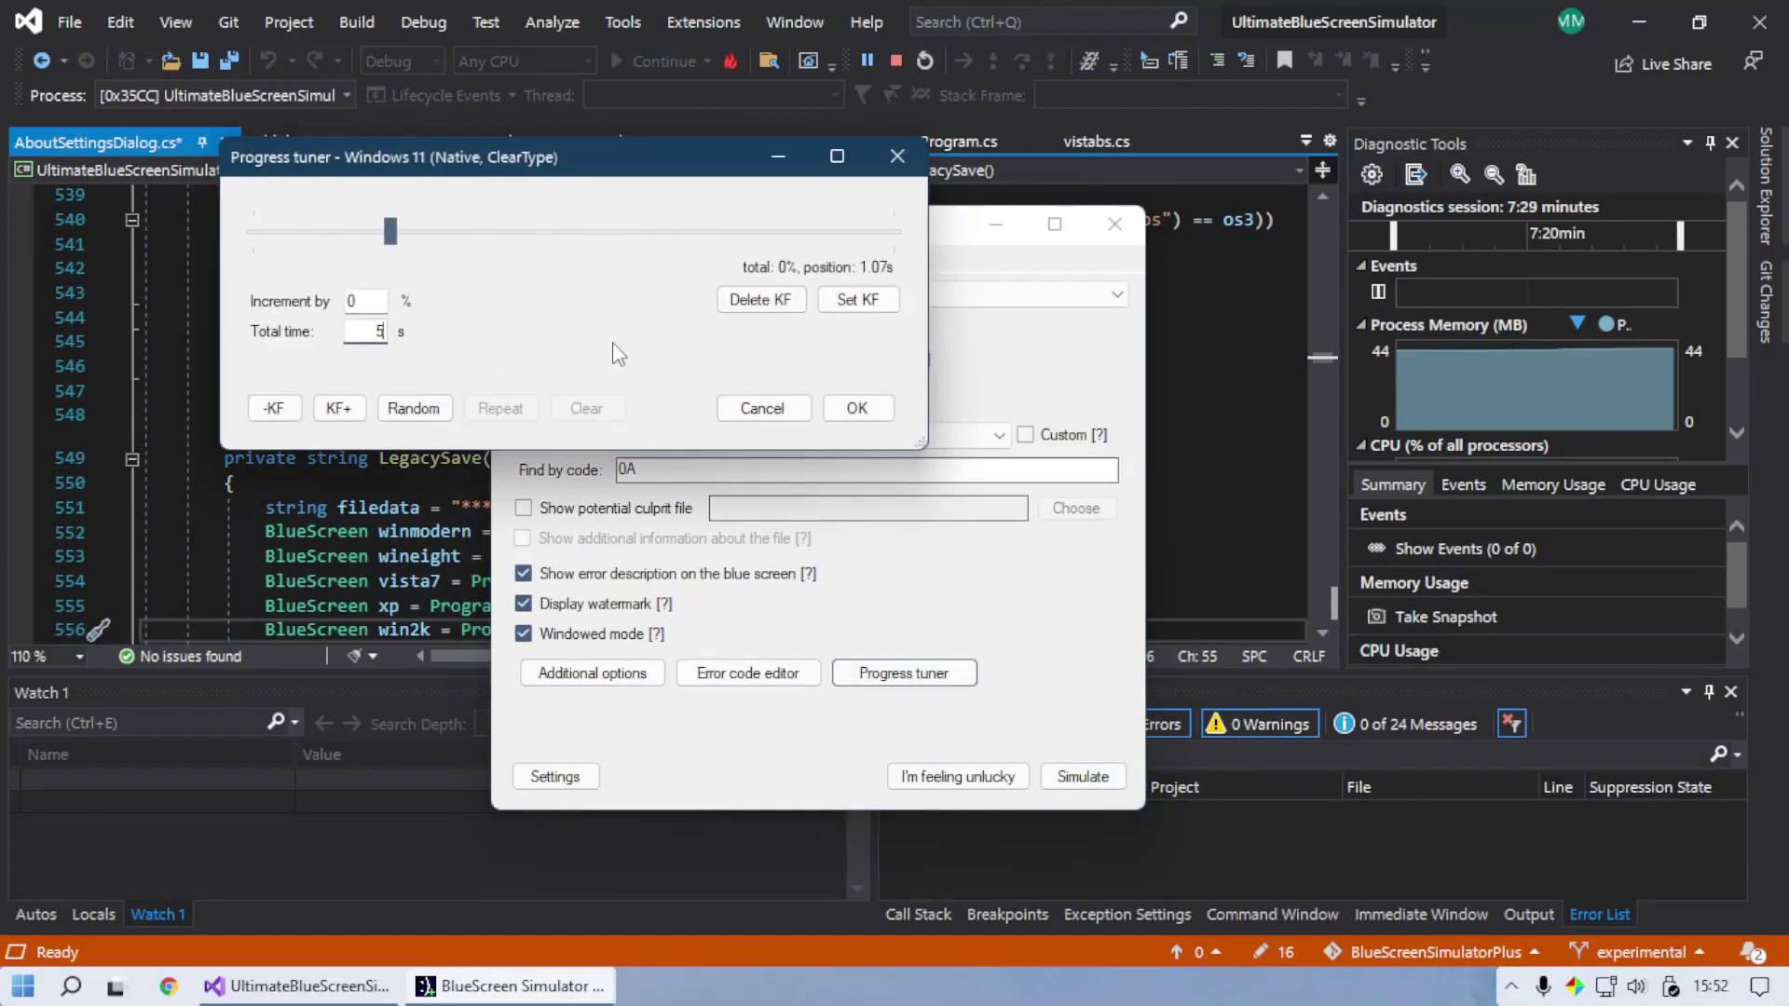
double_click(375, 332)
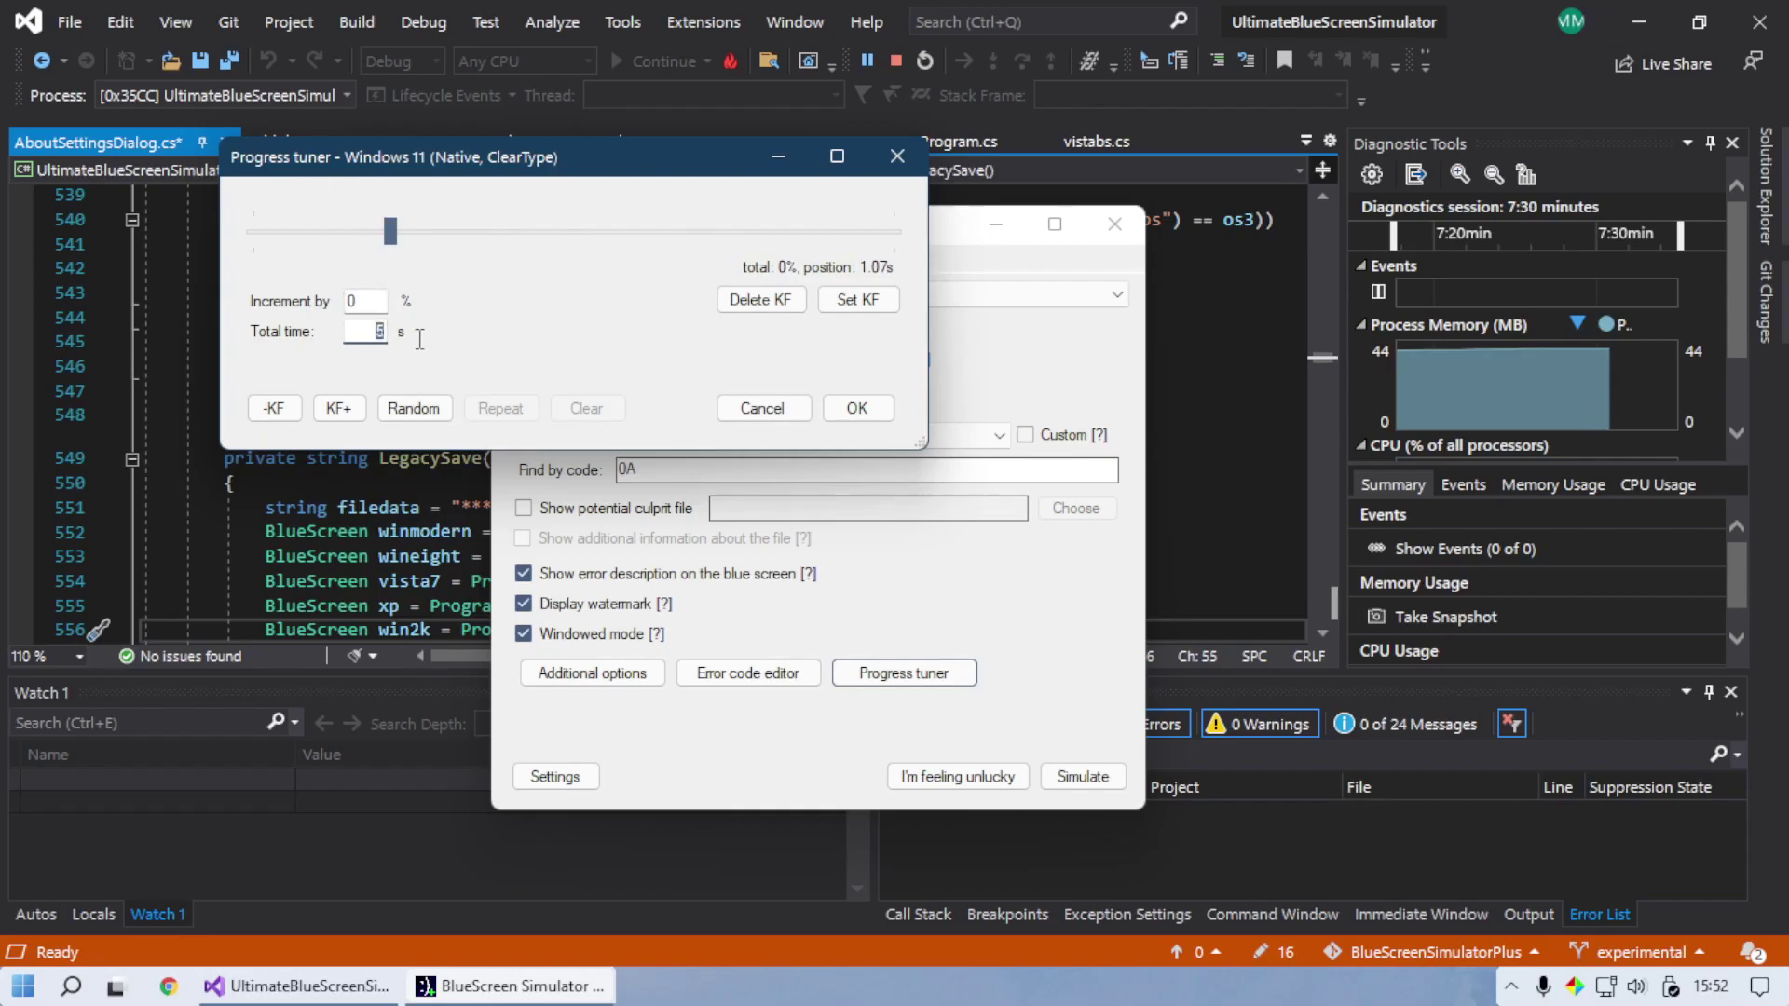
text(2)
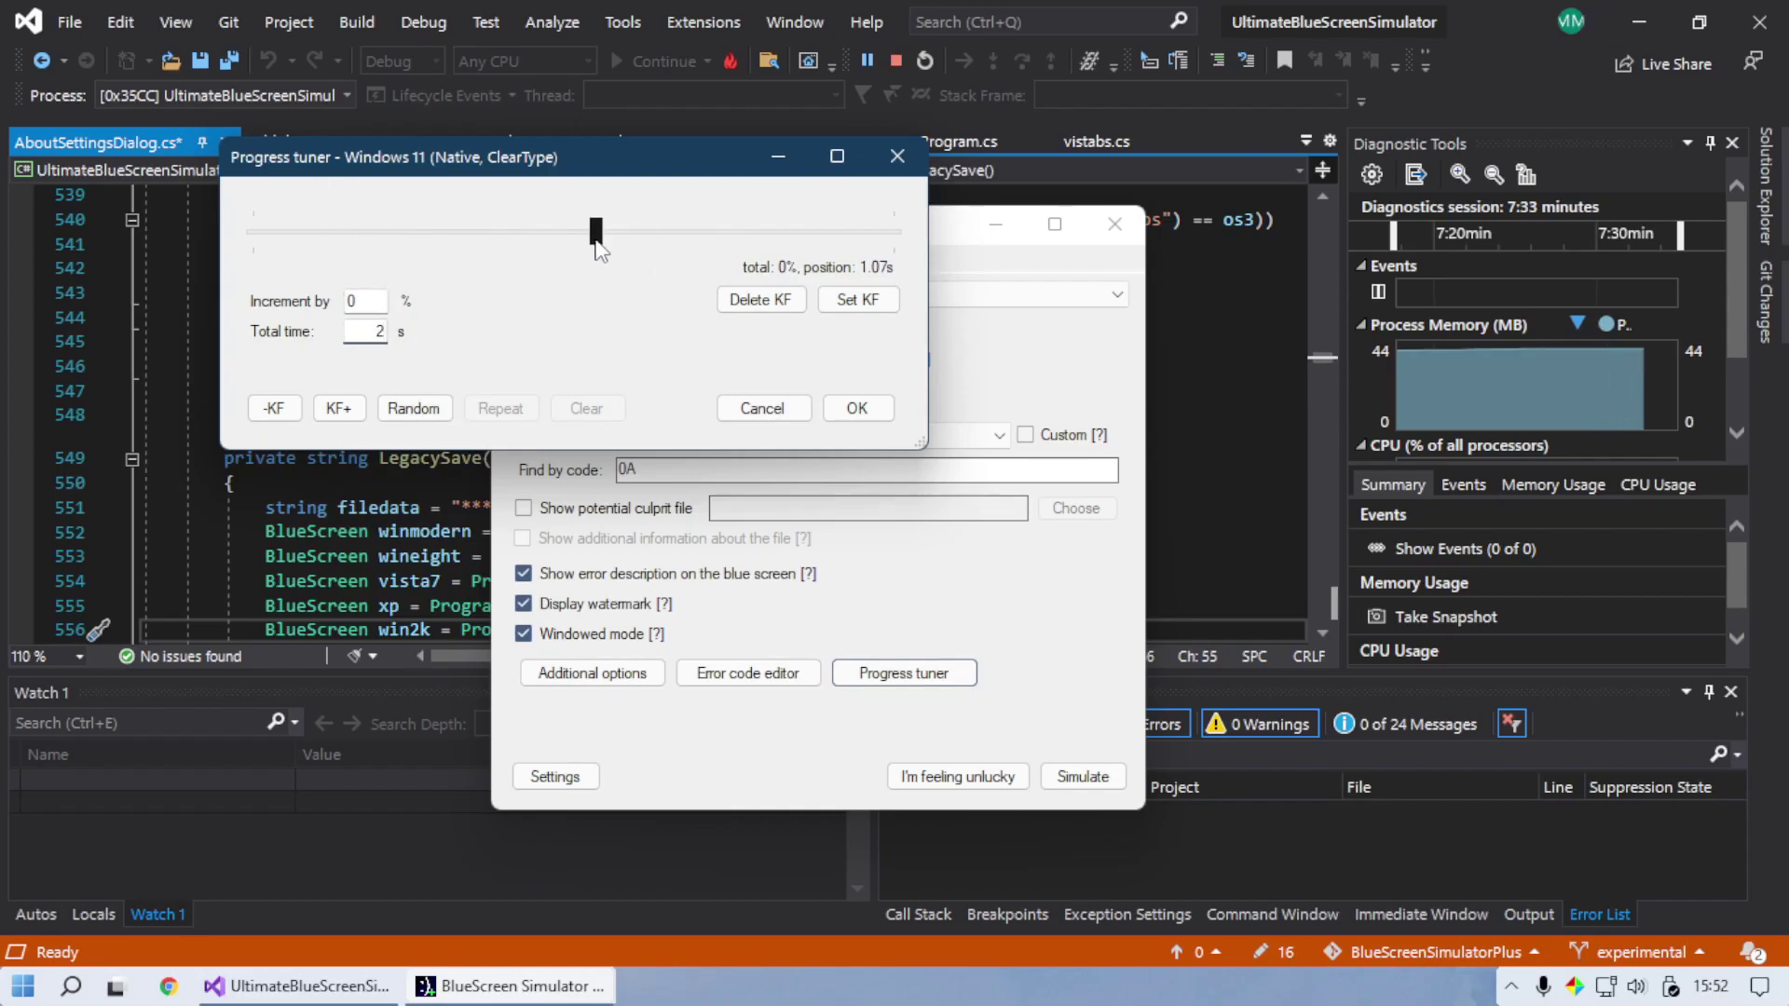
Step: Set a progress keyframe with a random increment at about 0.12 s and enlarge the Progress tuner window
drag(596, 231, 470, 273)
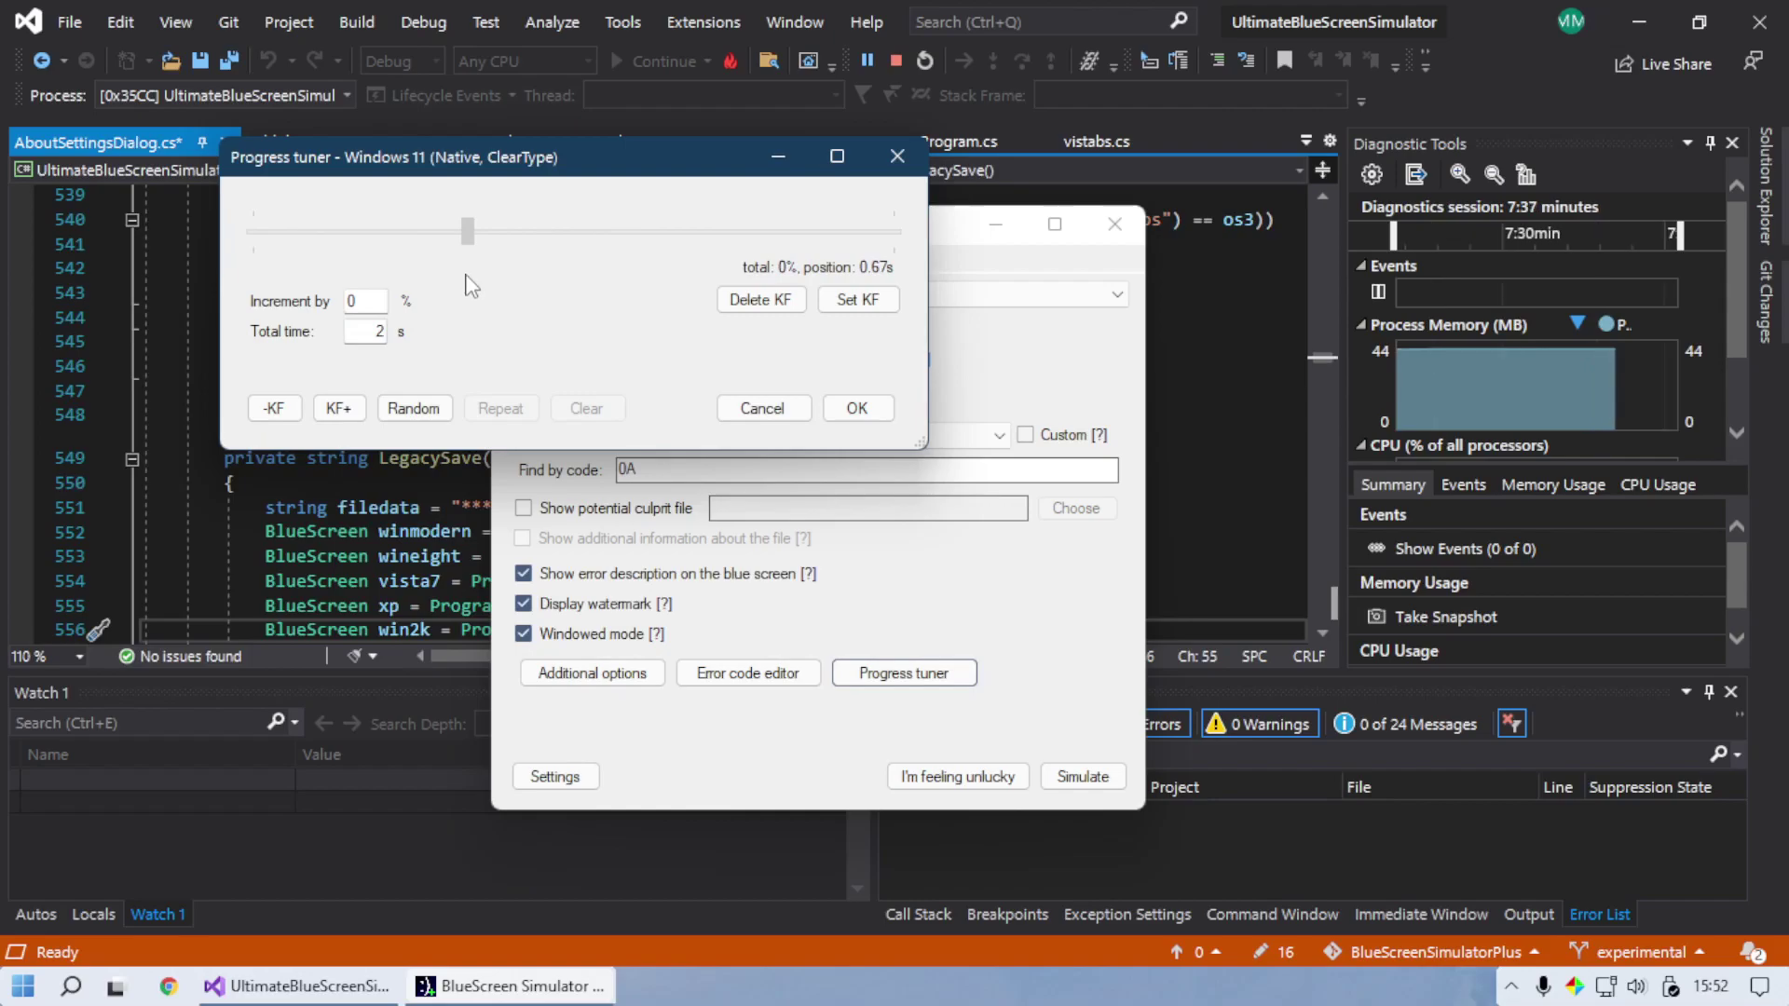
drag(477, 283, 291, 230)
click(414, 408)
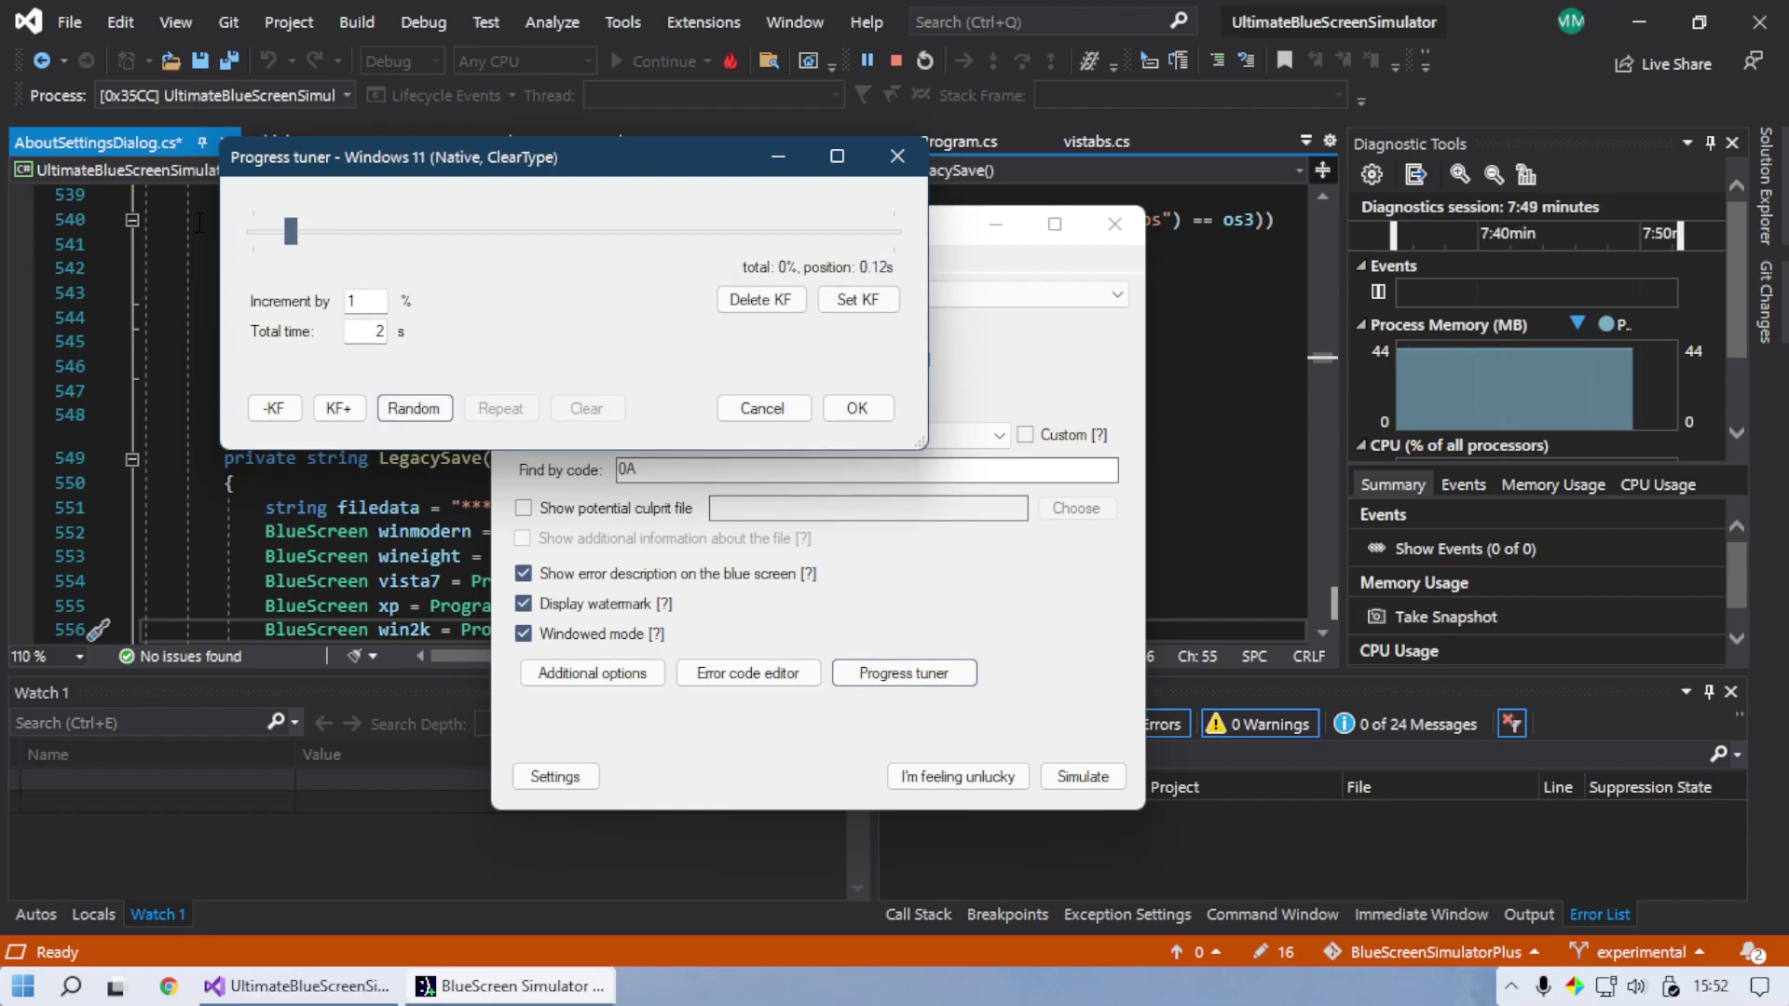
click(857, 299)
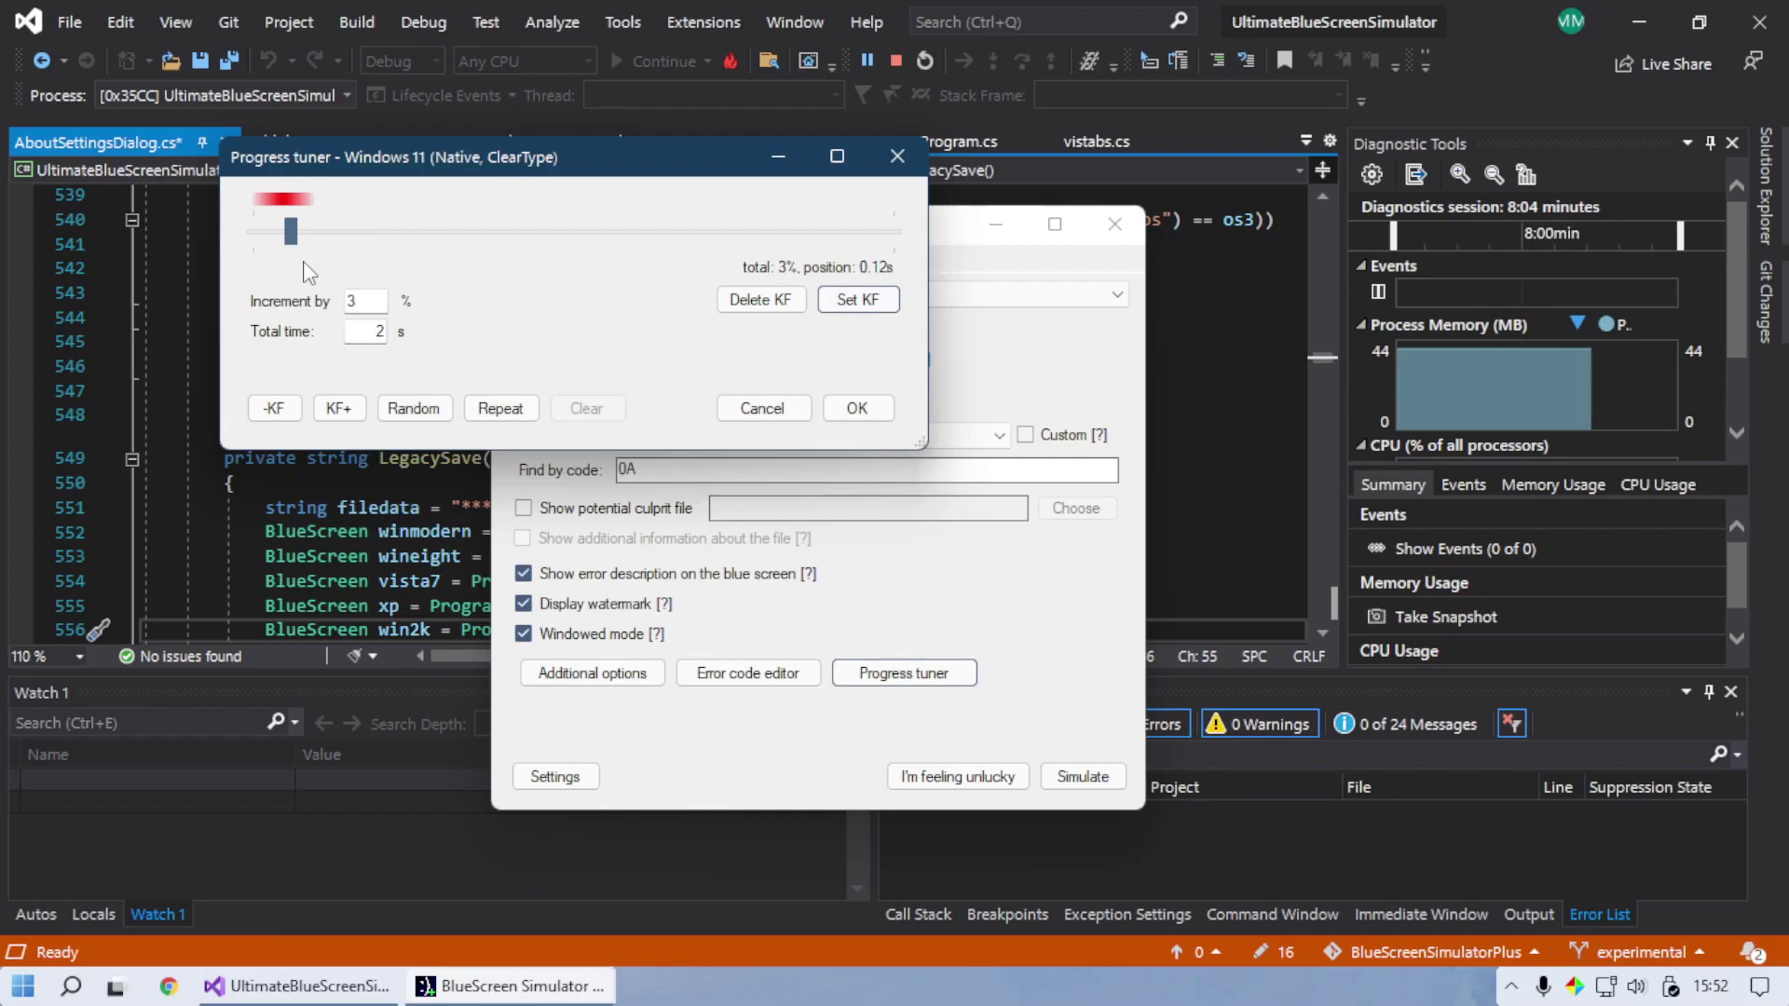
drag(773, 156, 1022, 314)
drag(1176, 377, 1256, 378)
drag(932, 314, 648, 236)
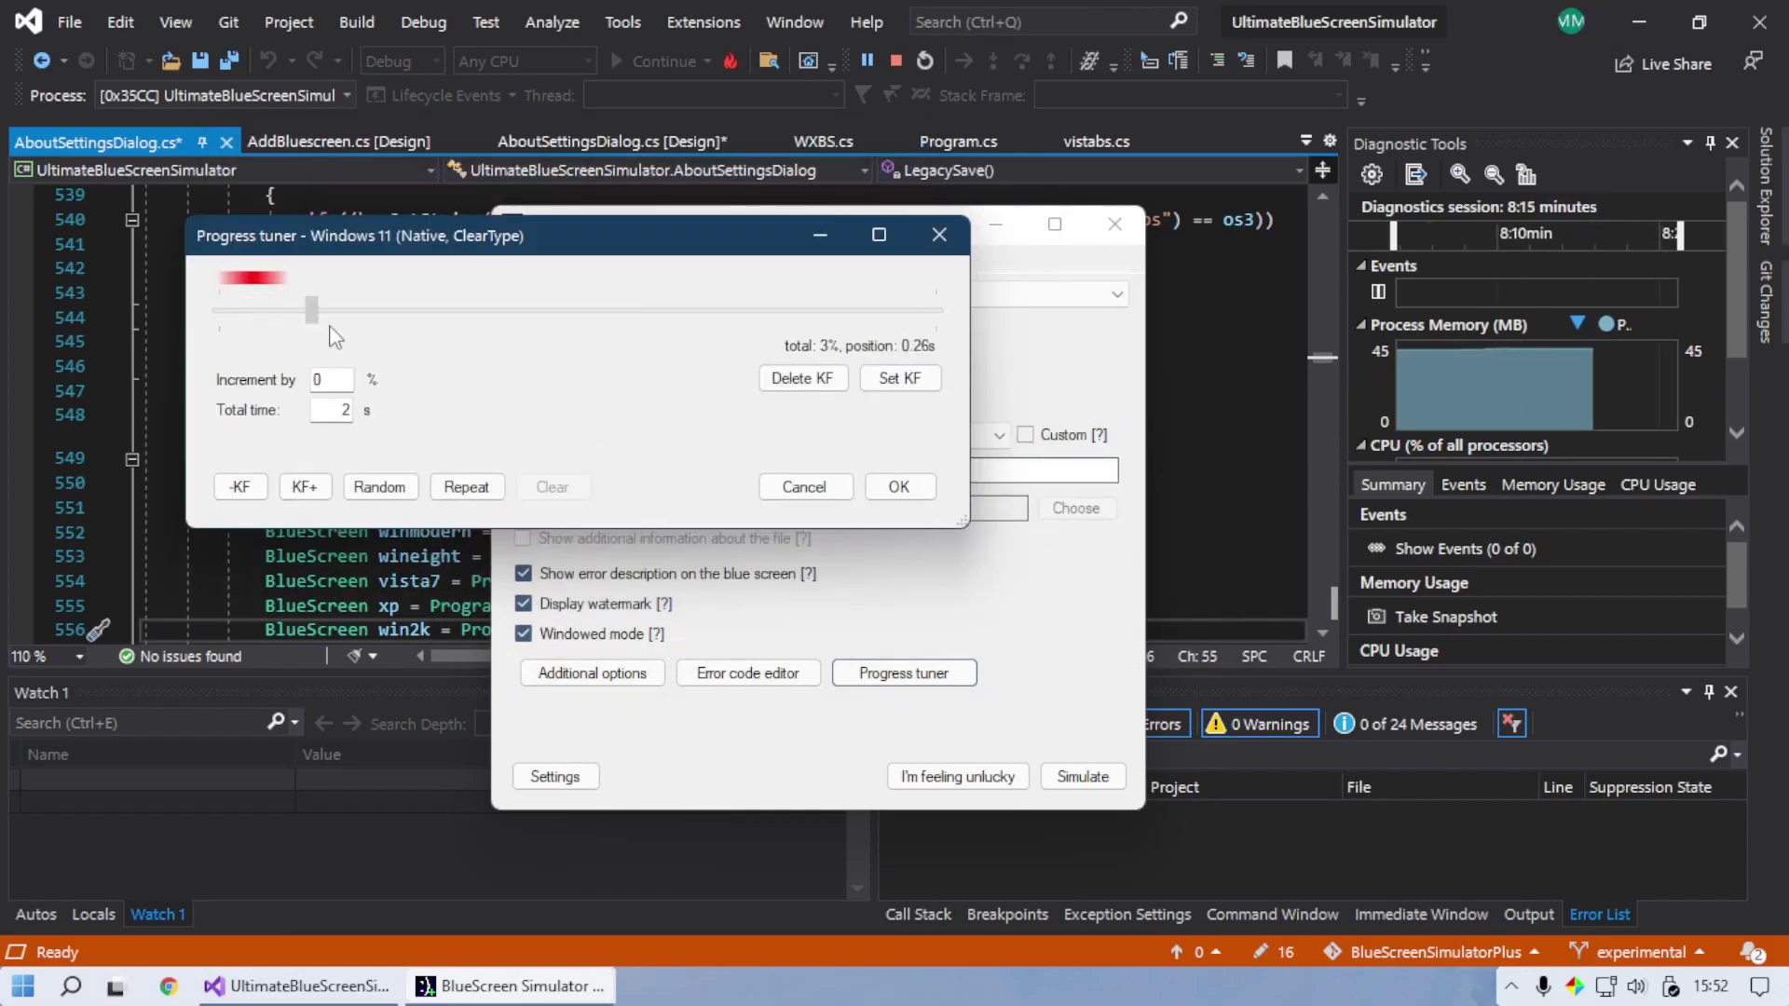
Step: Fill the rest of the 2 s timeline with keyframes by alternating random increments and repeats
click(466, 487)
click(379, 486)
click(466, 486)
click(379, 487)
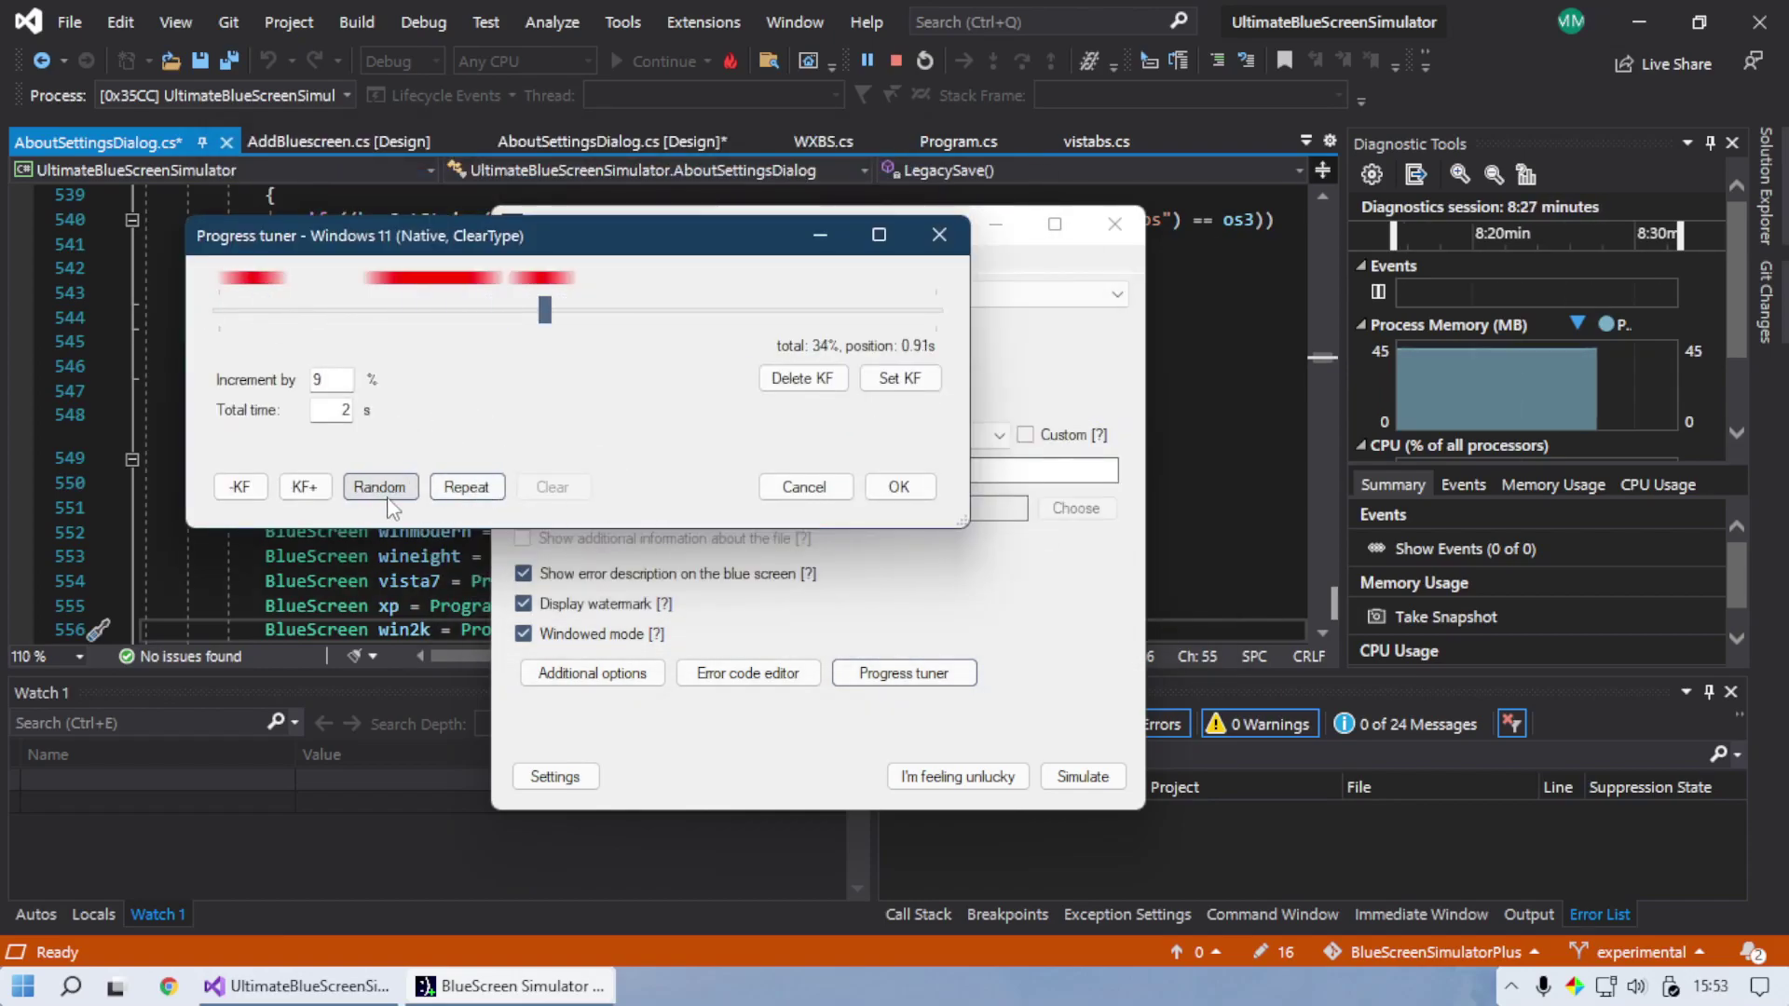
click(466, 486)
click(382, 493)
click(379, 487)
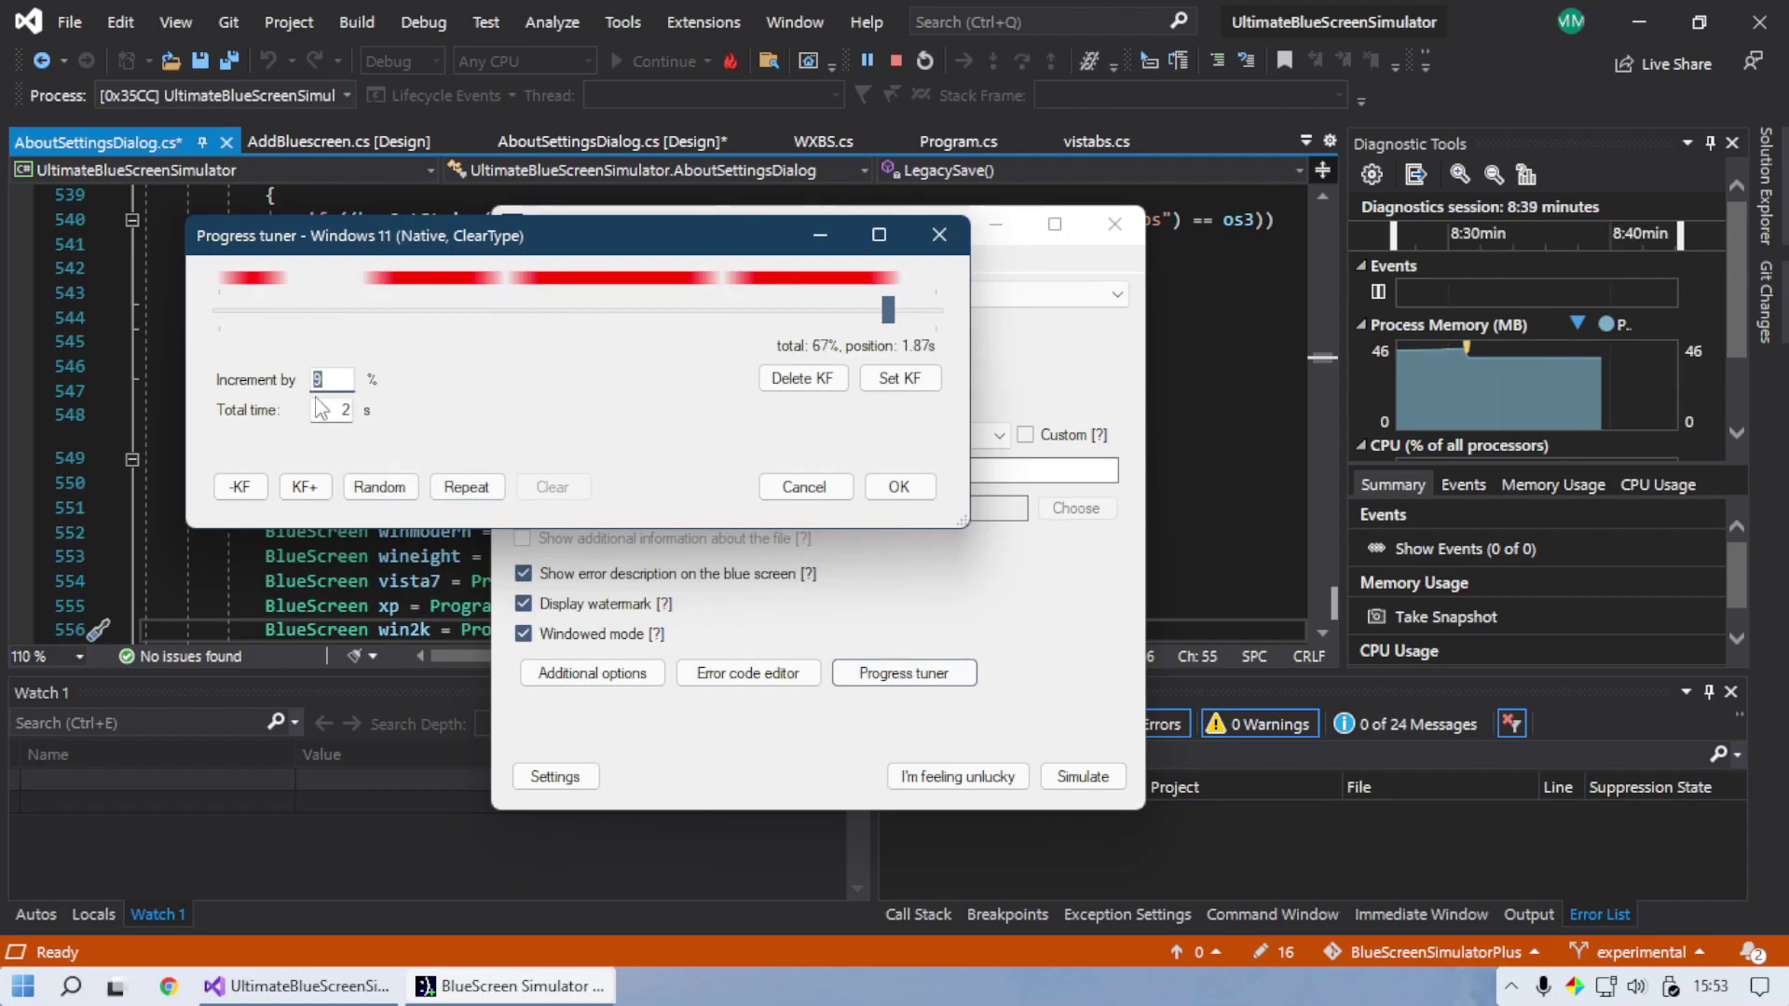
click(379, 487)
Step: Accept the new Windows 11 progress timeline and simulate the blue screen in windowed mode
click(218, 310)
click(885, 486)
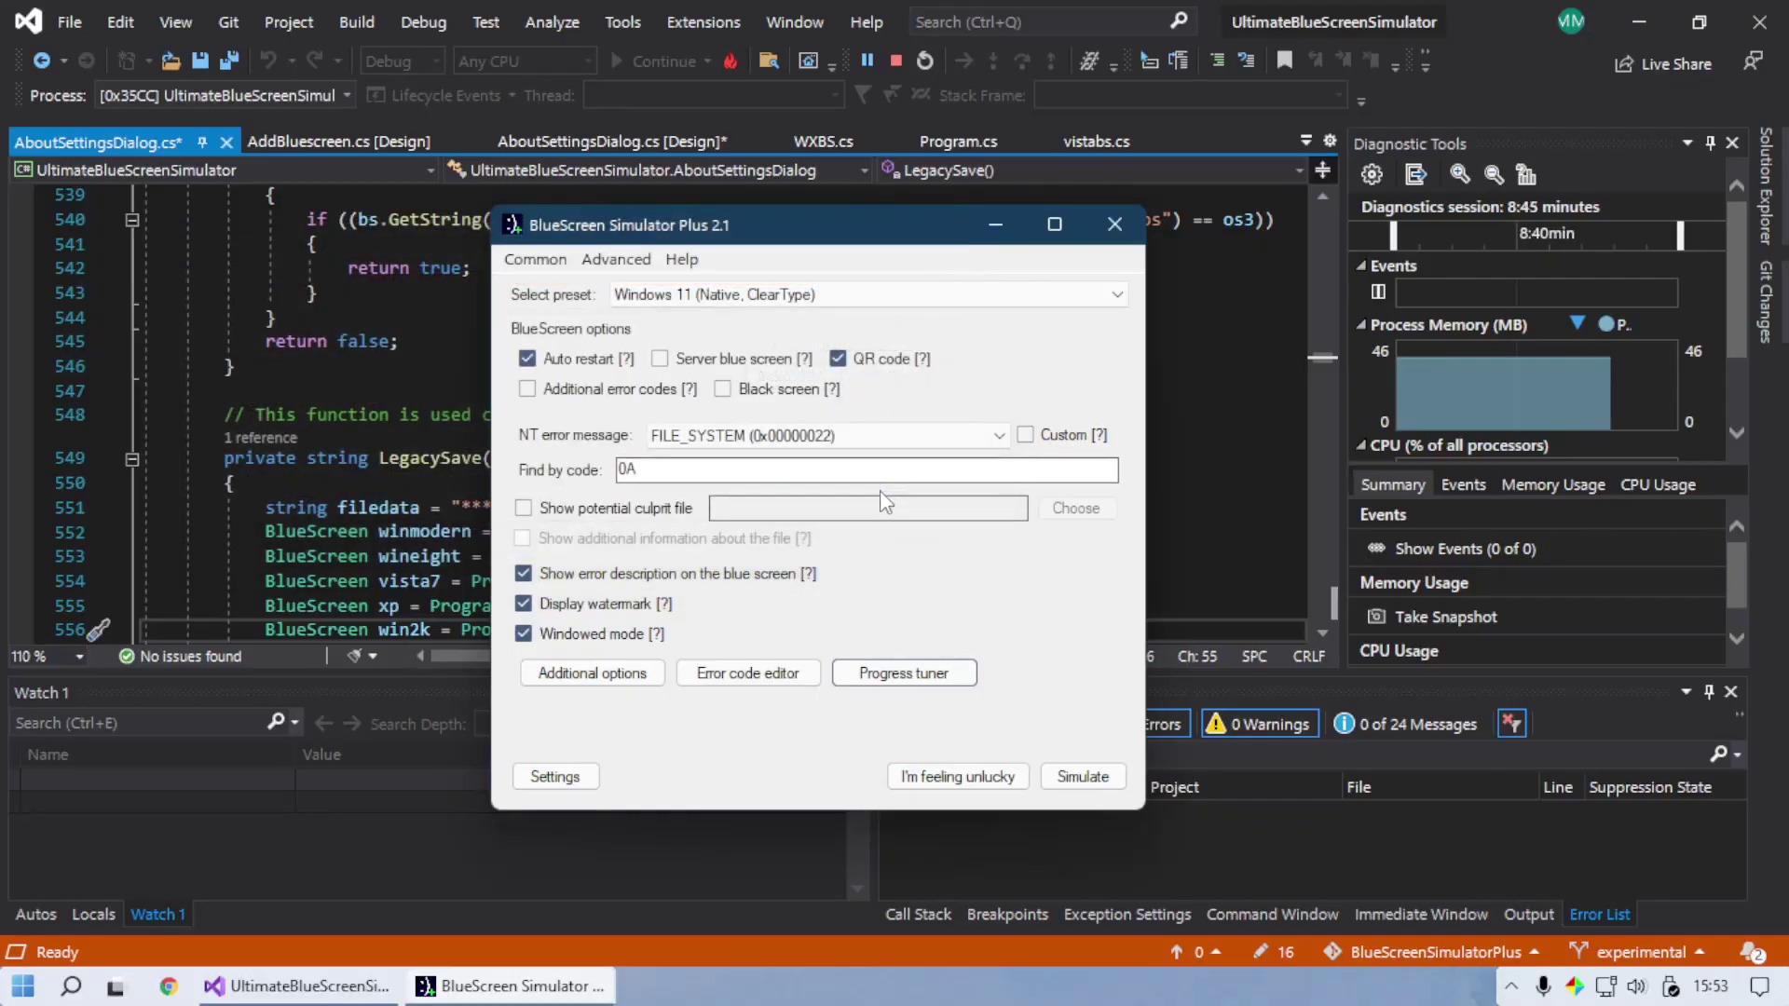
click(1081, 778)
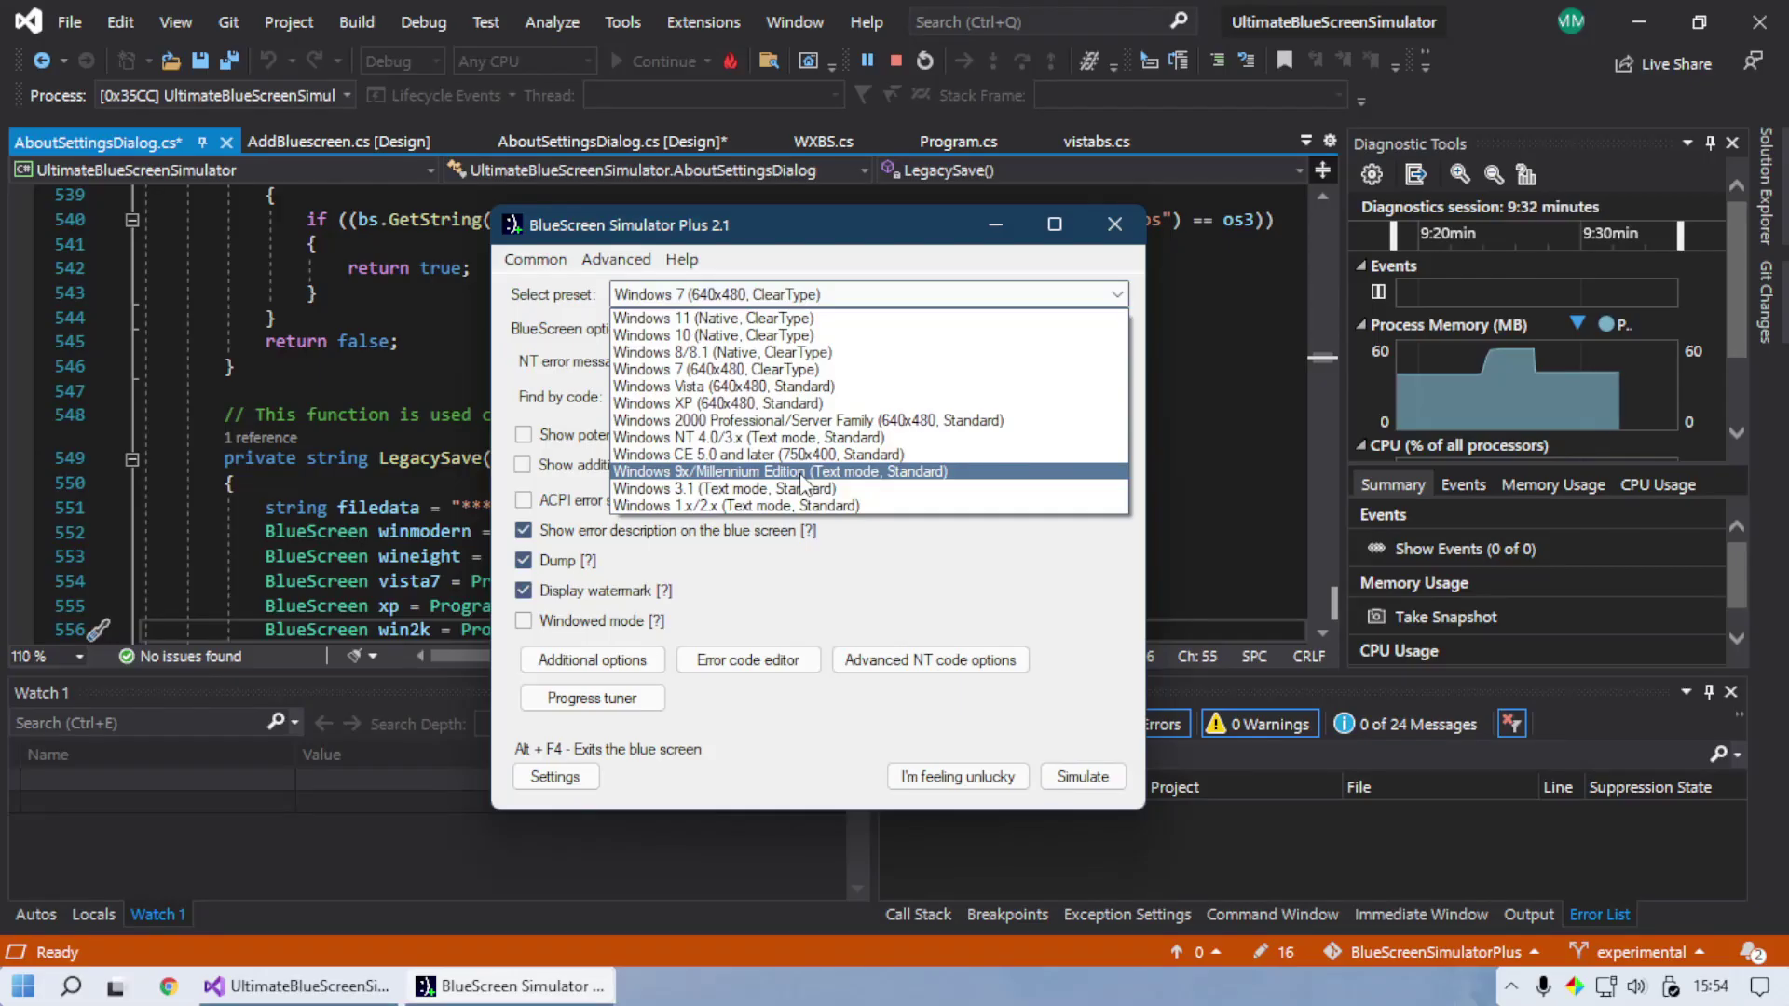
Step: Load a saved blue screen configuration file through the simulator settings
click(801, 294)
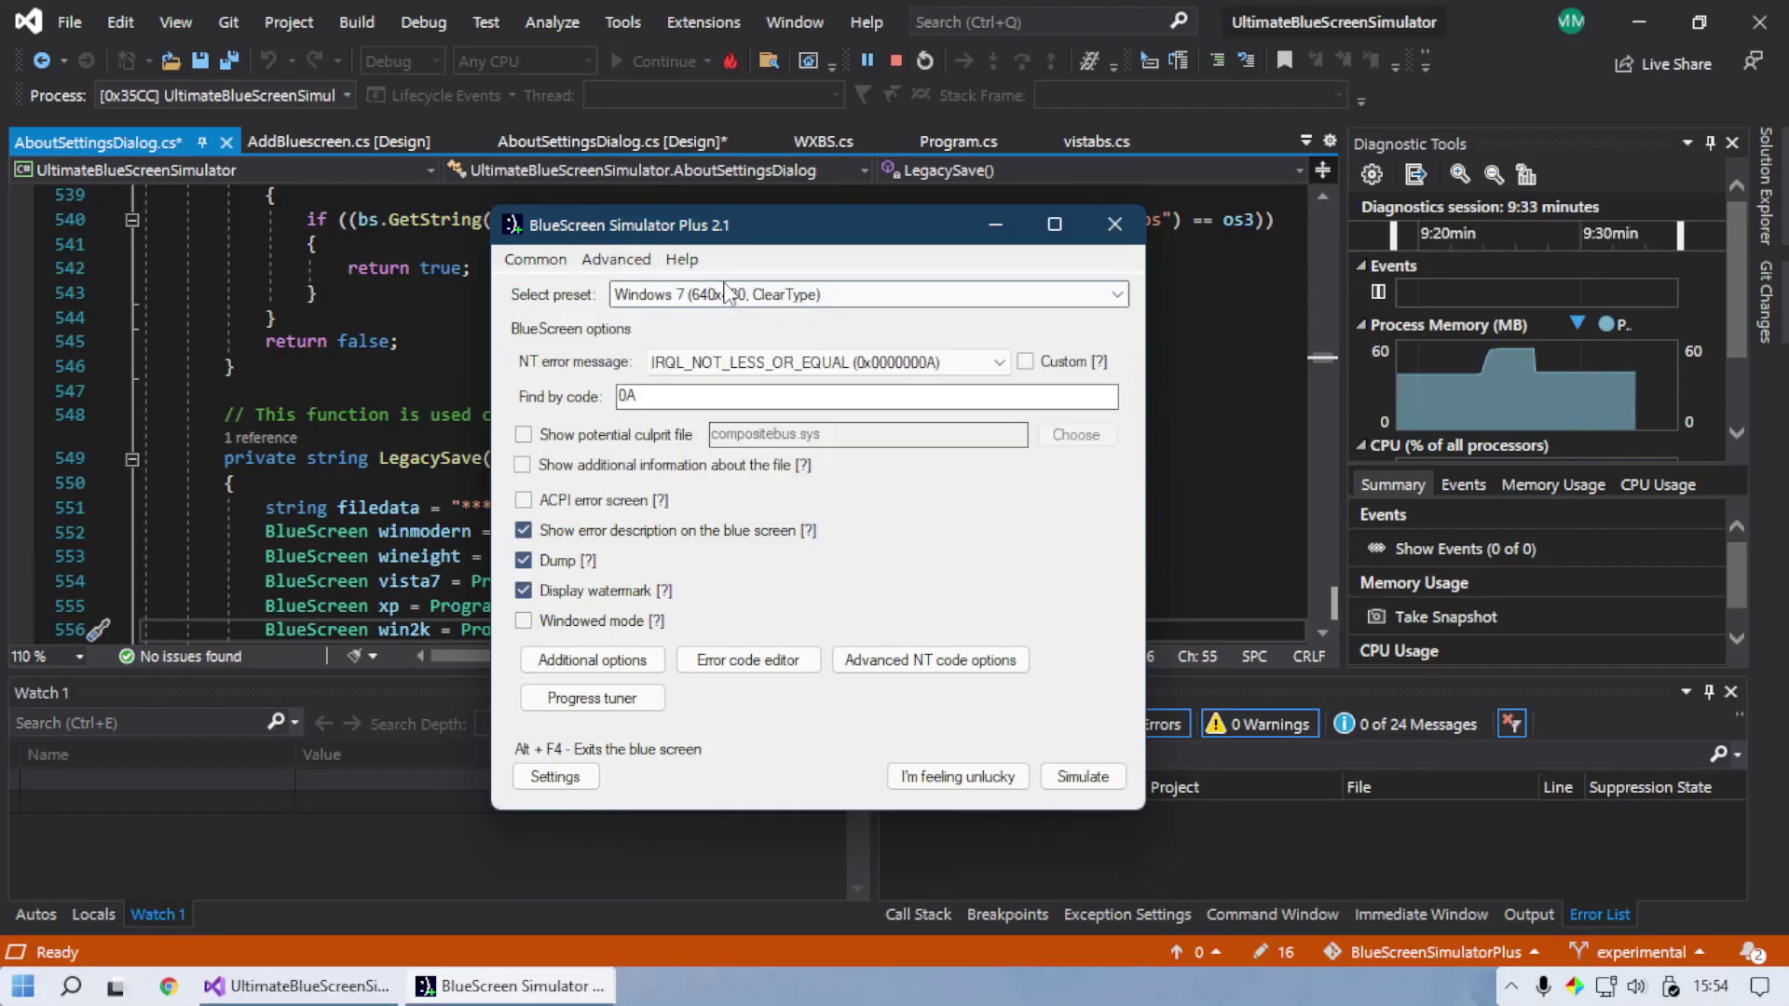
click(596, 781)
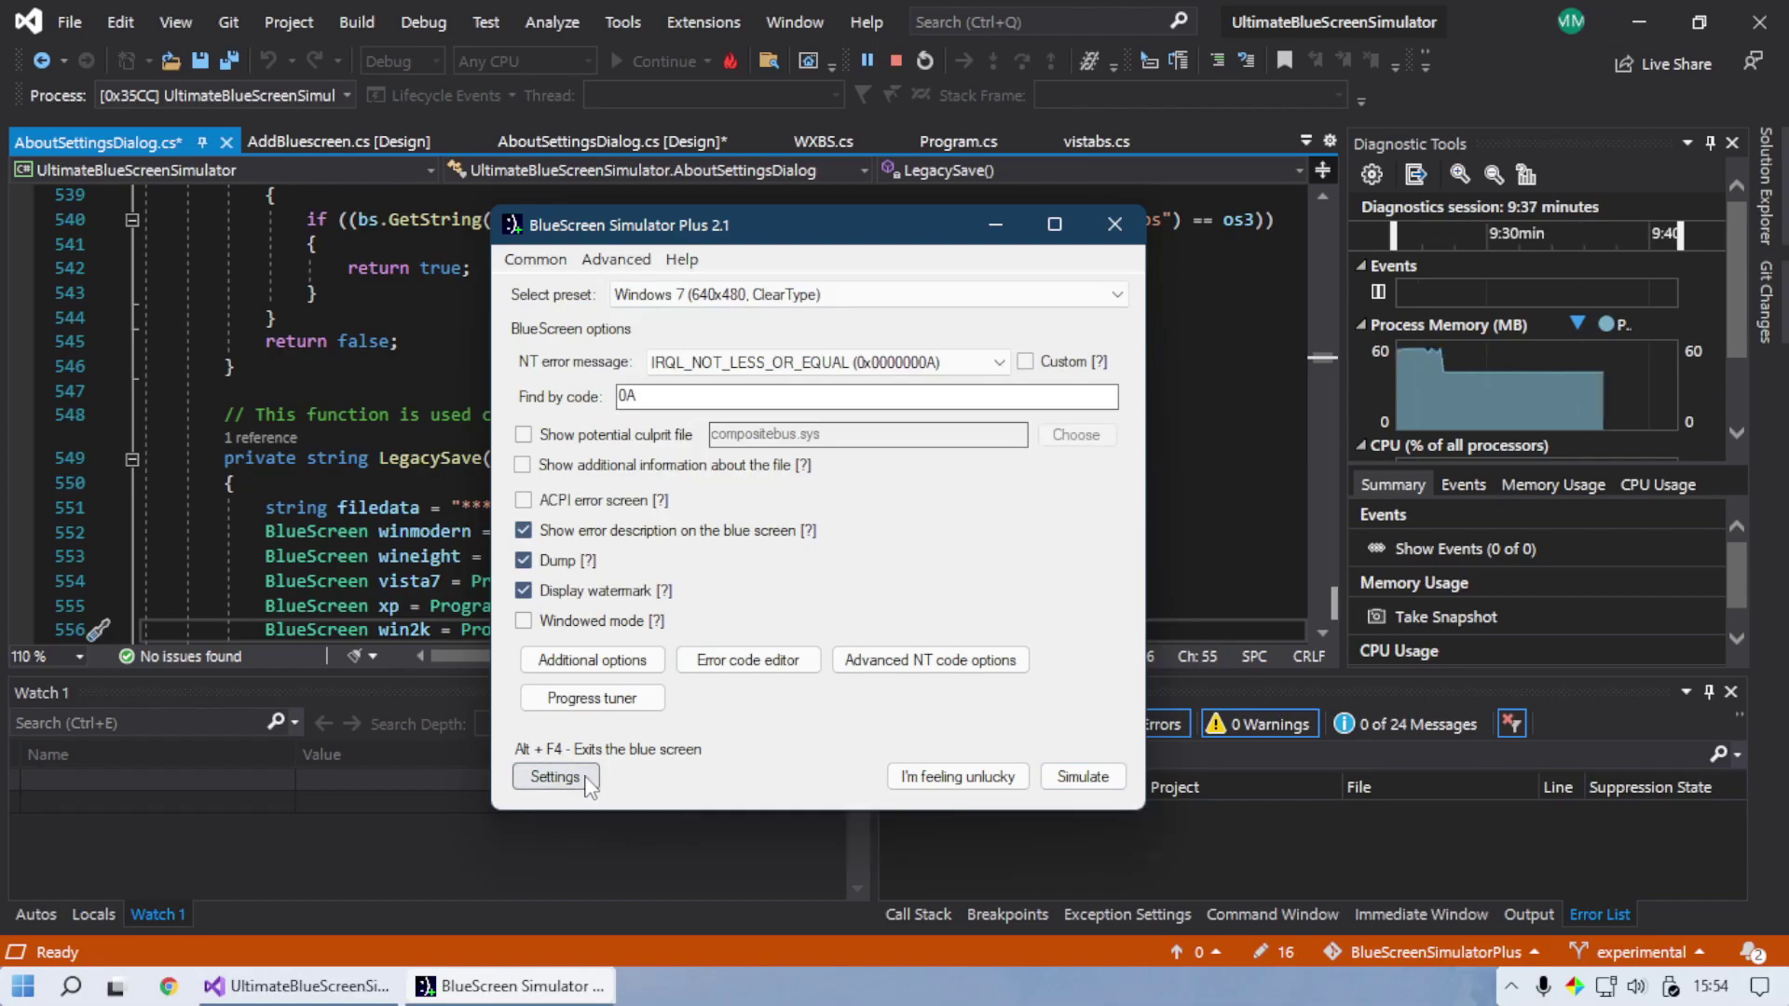
drag(518, 103, 899, 214)
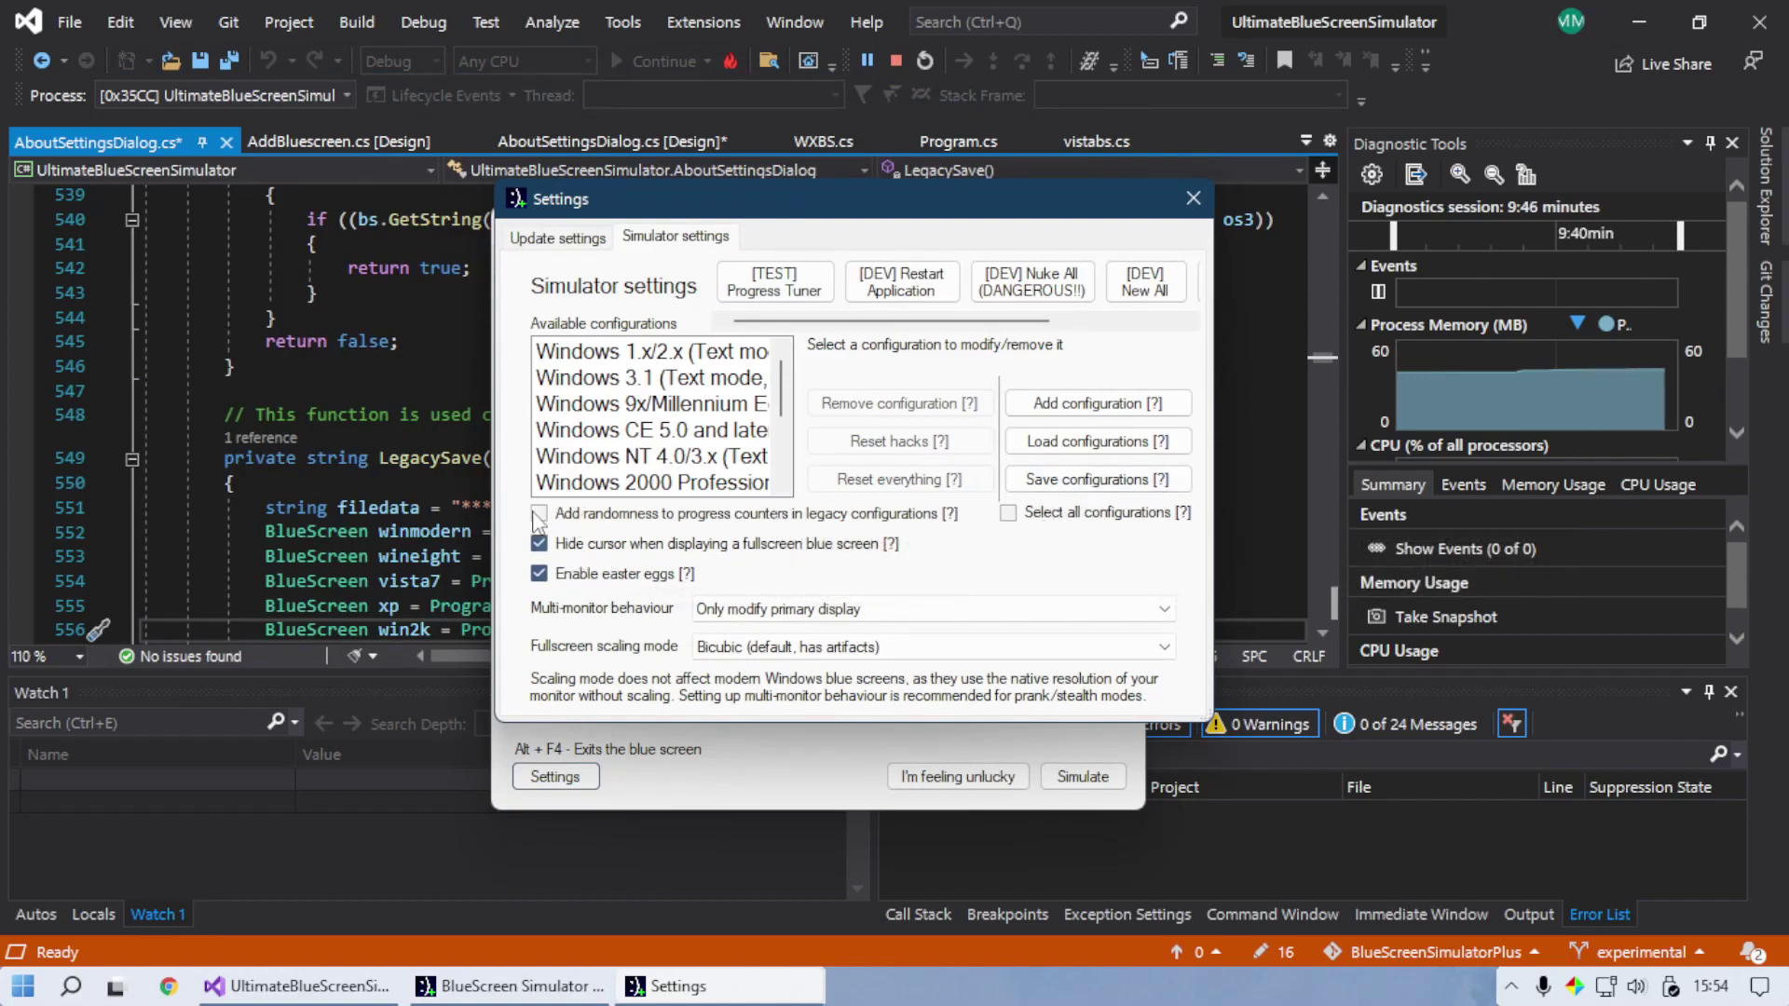
mouse_move(691, 518)
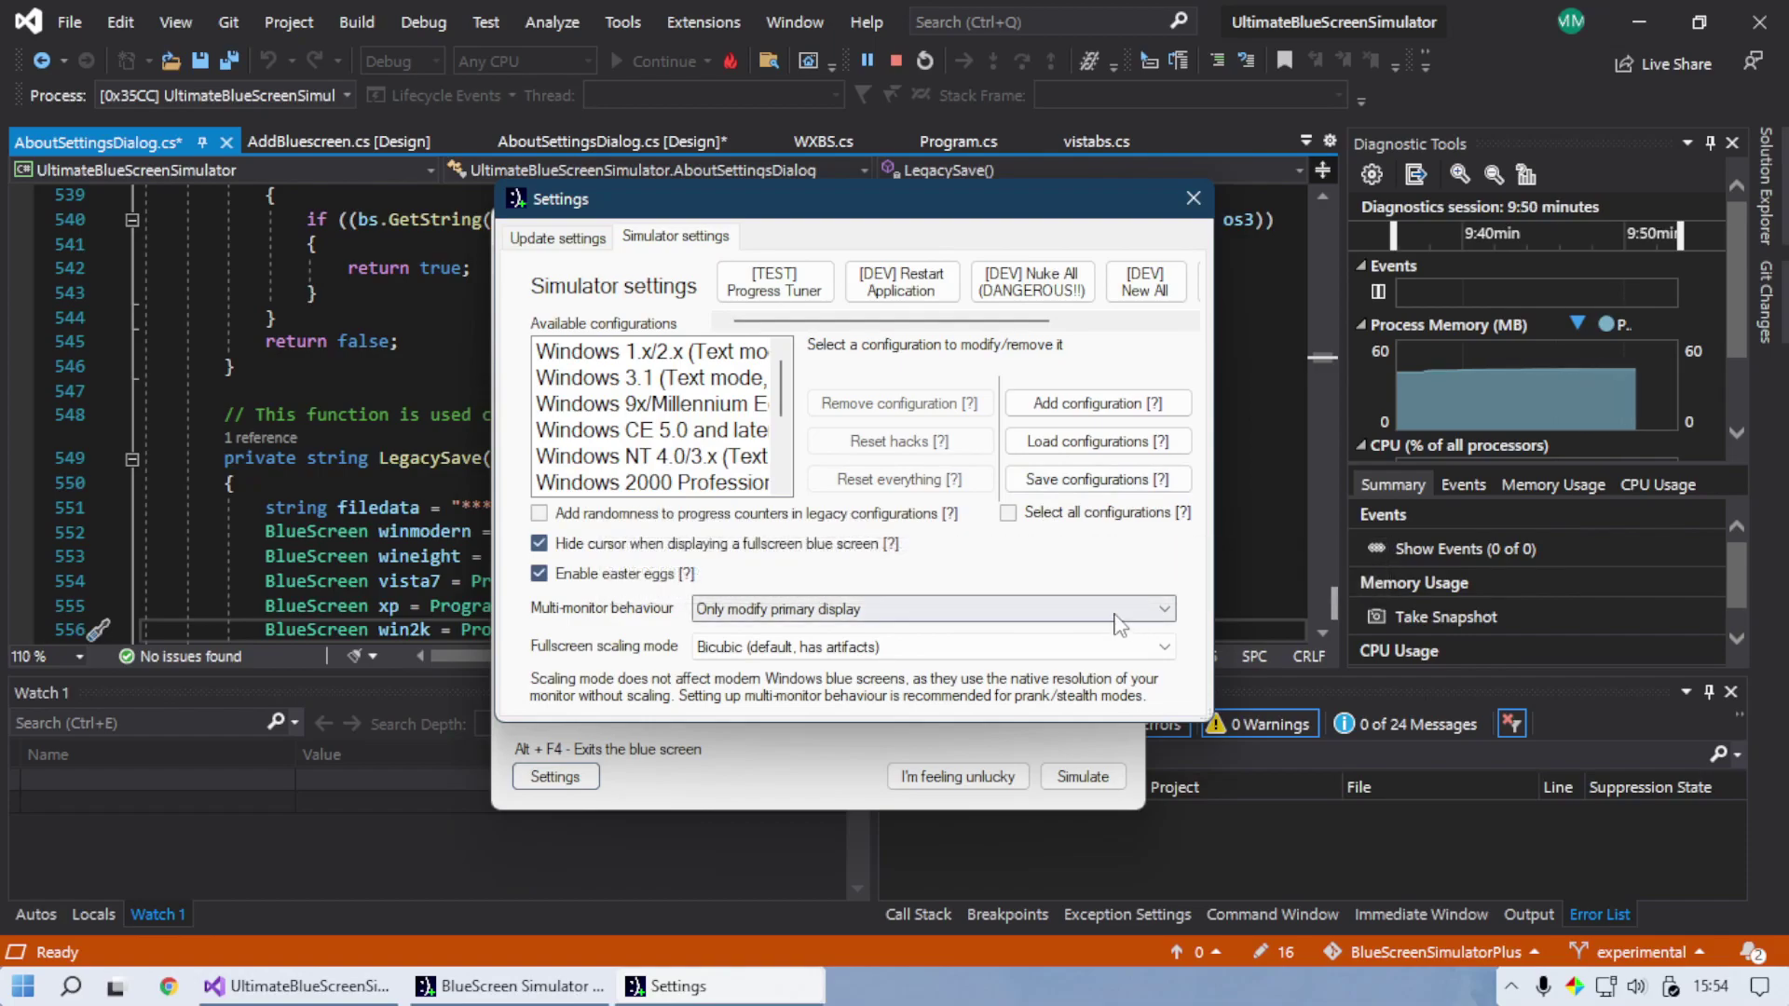
click(1103, 443)
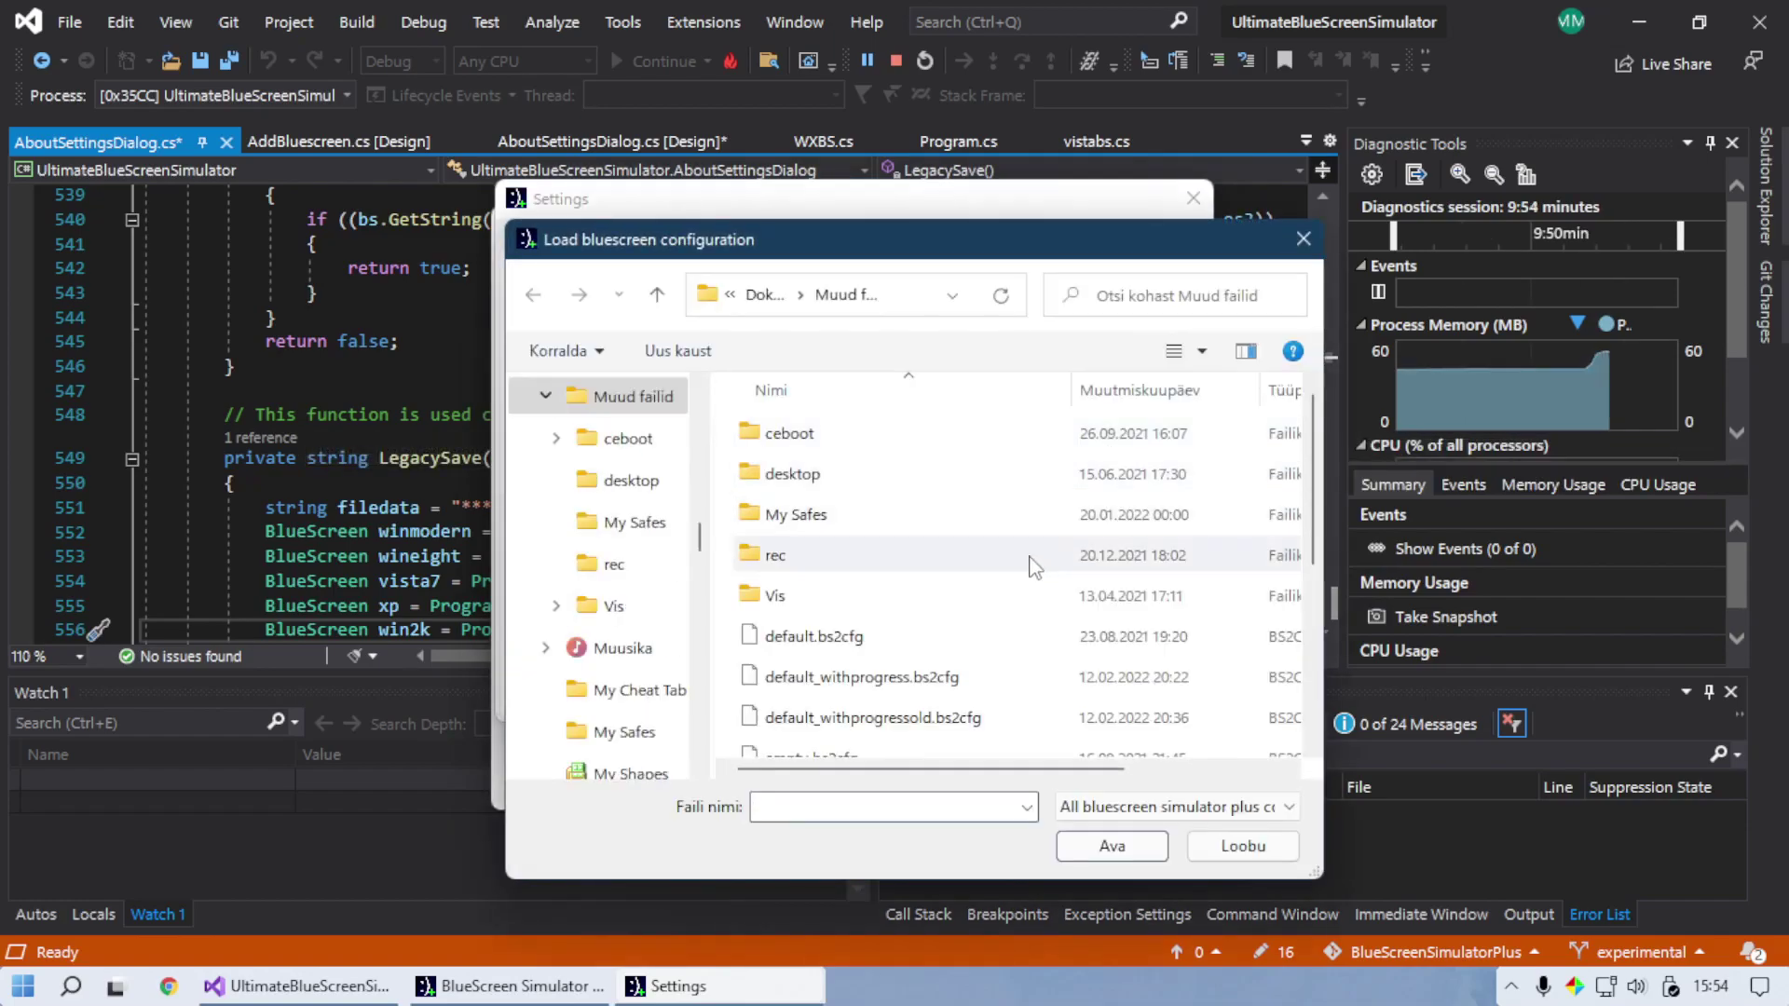
scroll(1031, 560, down, 5)
double_click(836, 455)
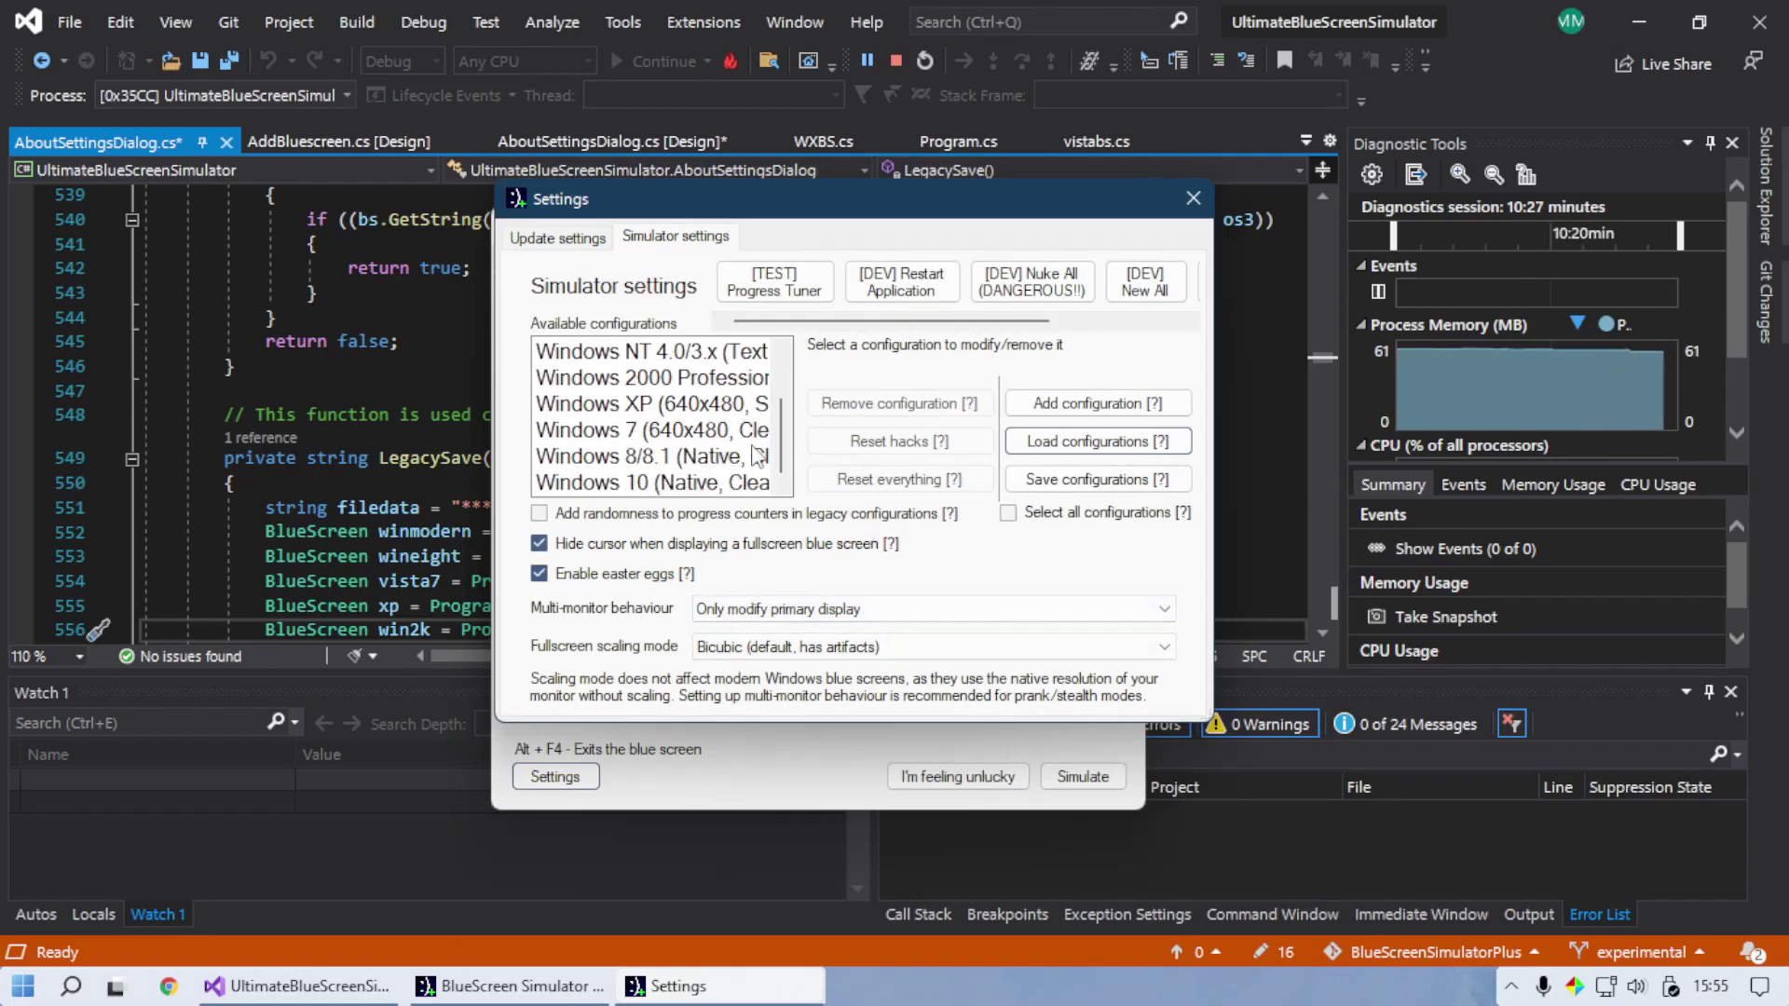
Step: Close the settings, simulate the loaded Windows 10 blue screen and exit it
click(1193, 199)
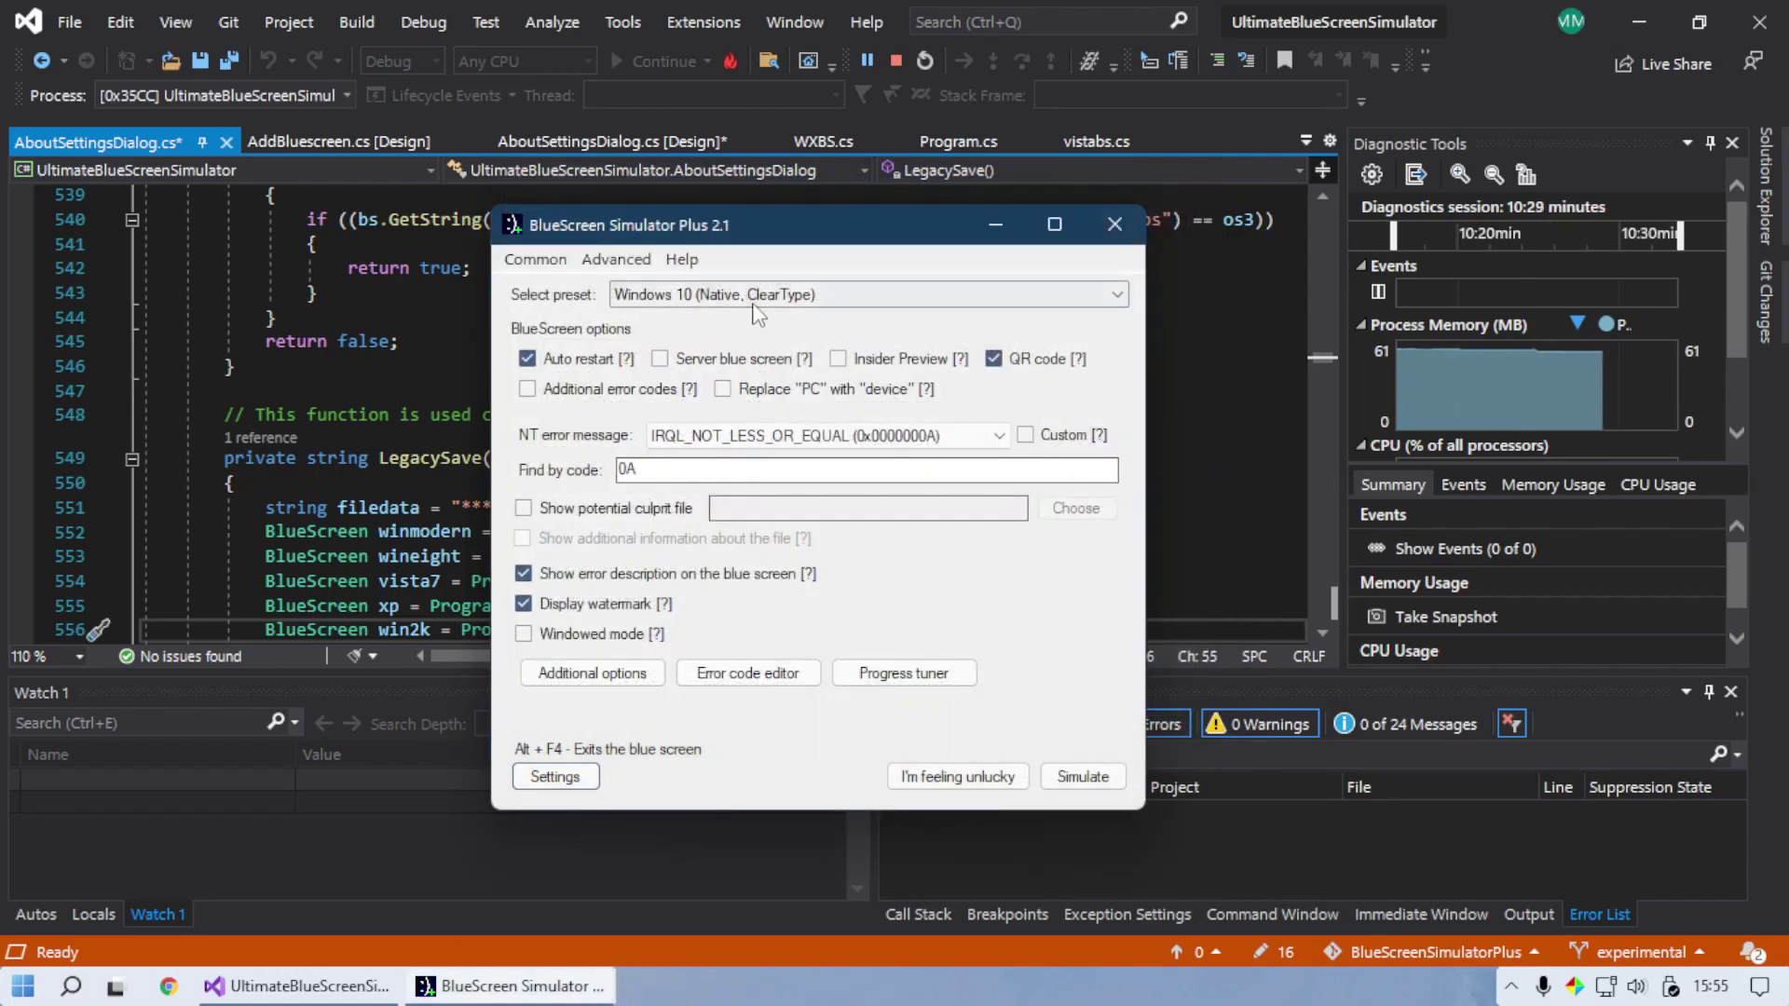
click(1080, 776)
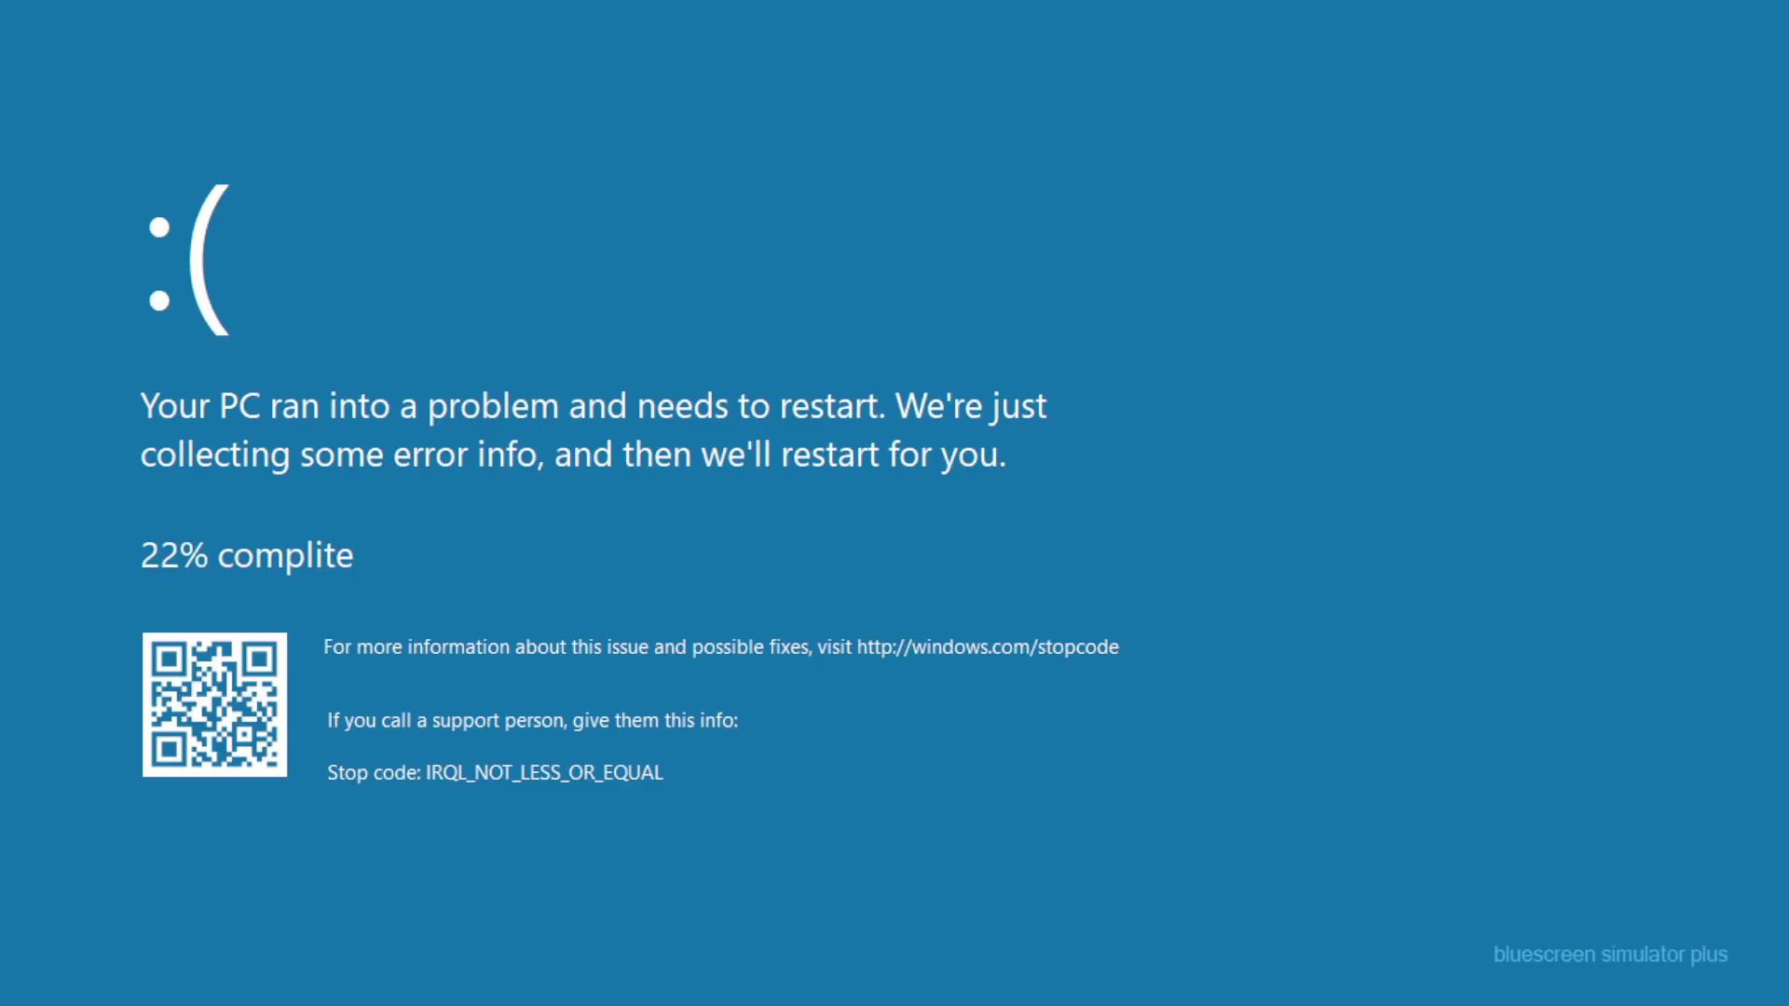
key(alt+F4)
Step: Examine the simulator settings, including the list of available configurations and the row of developer test options
click(554, 776)
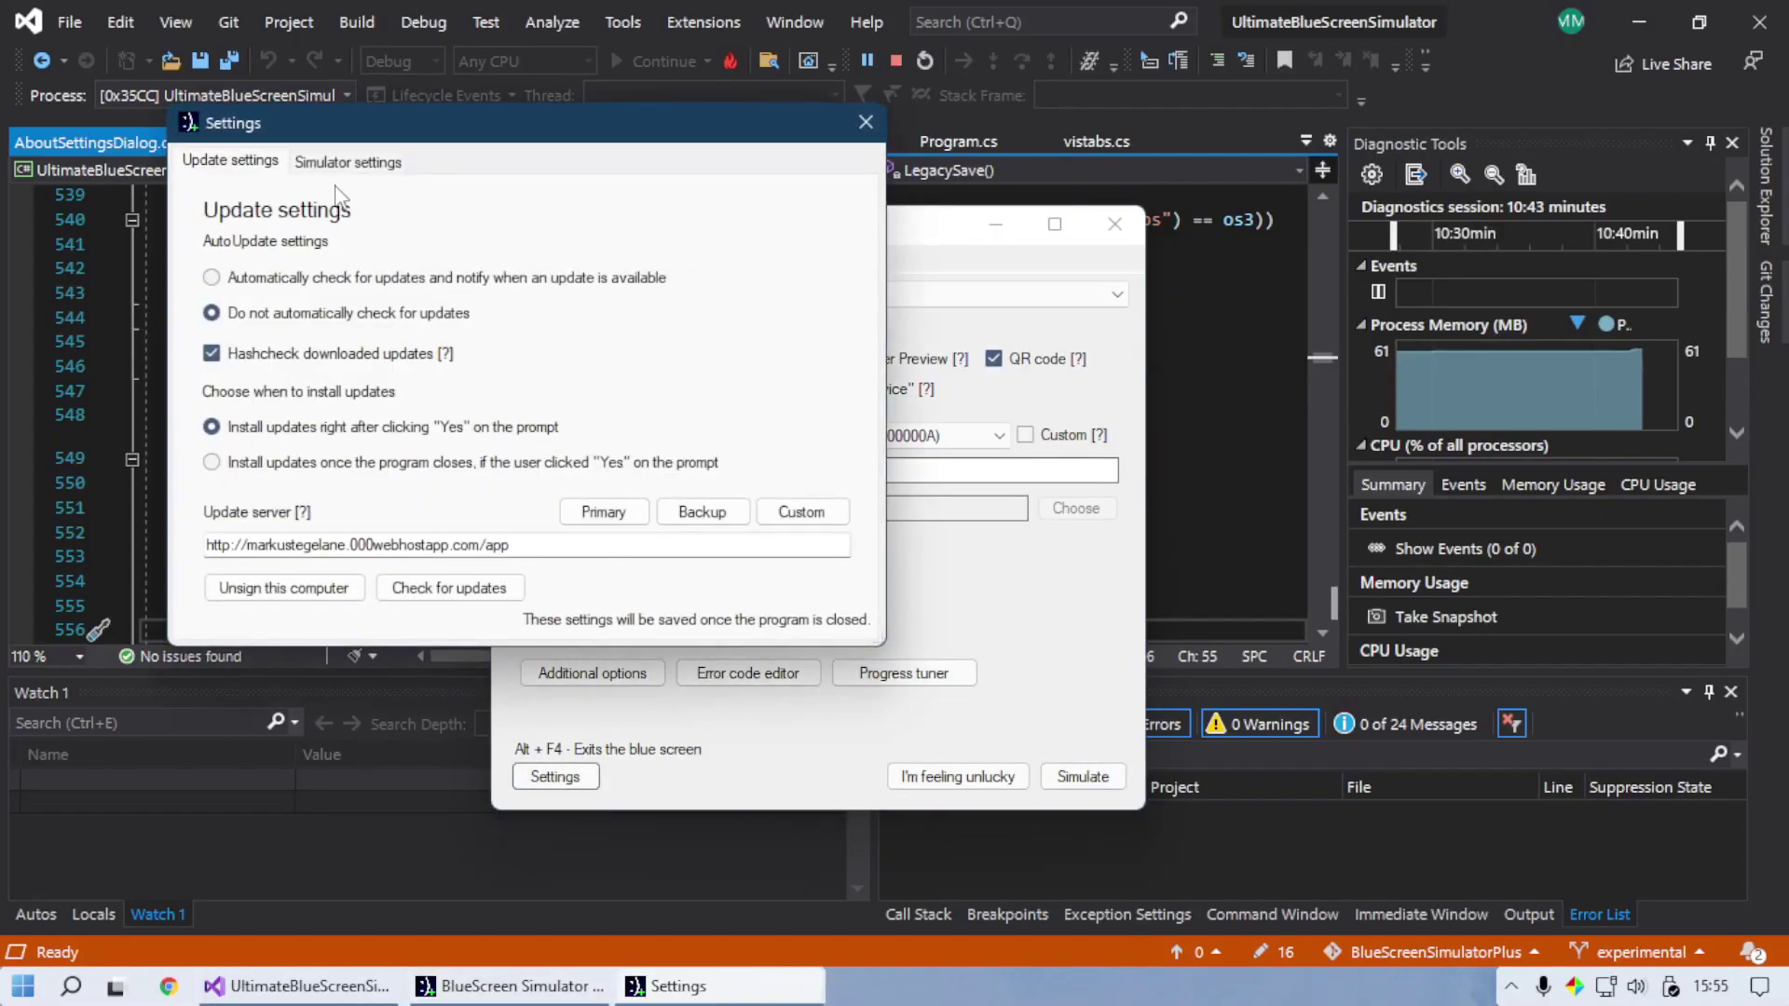
click(348, 162)
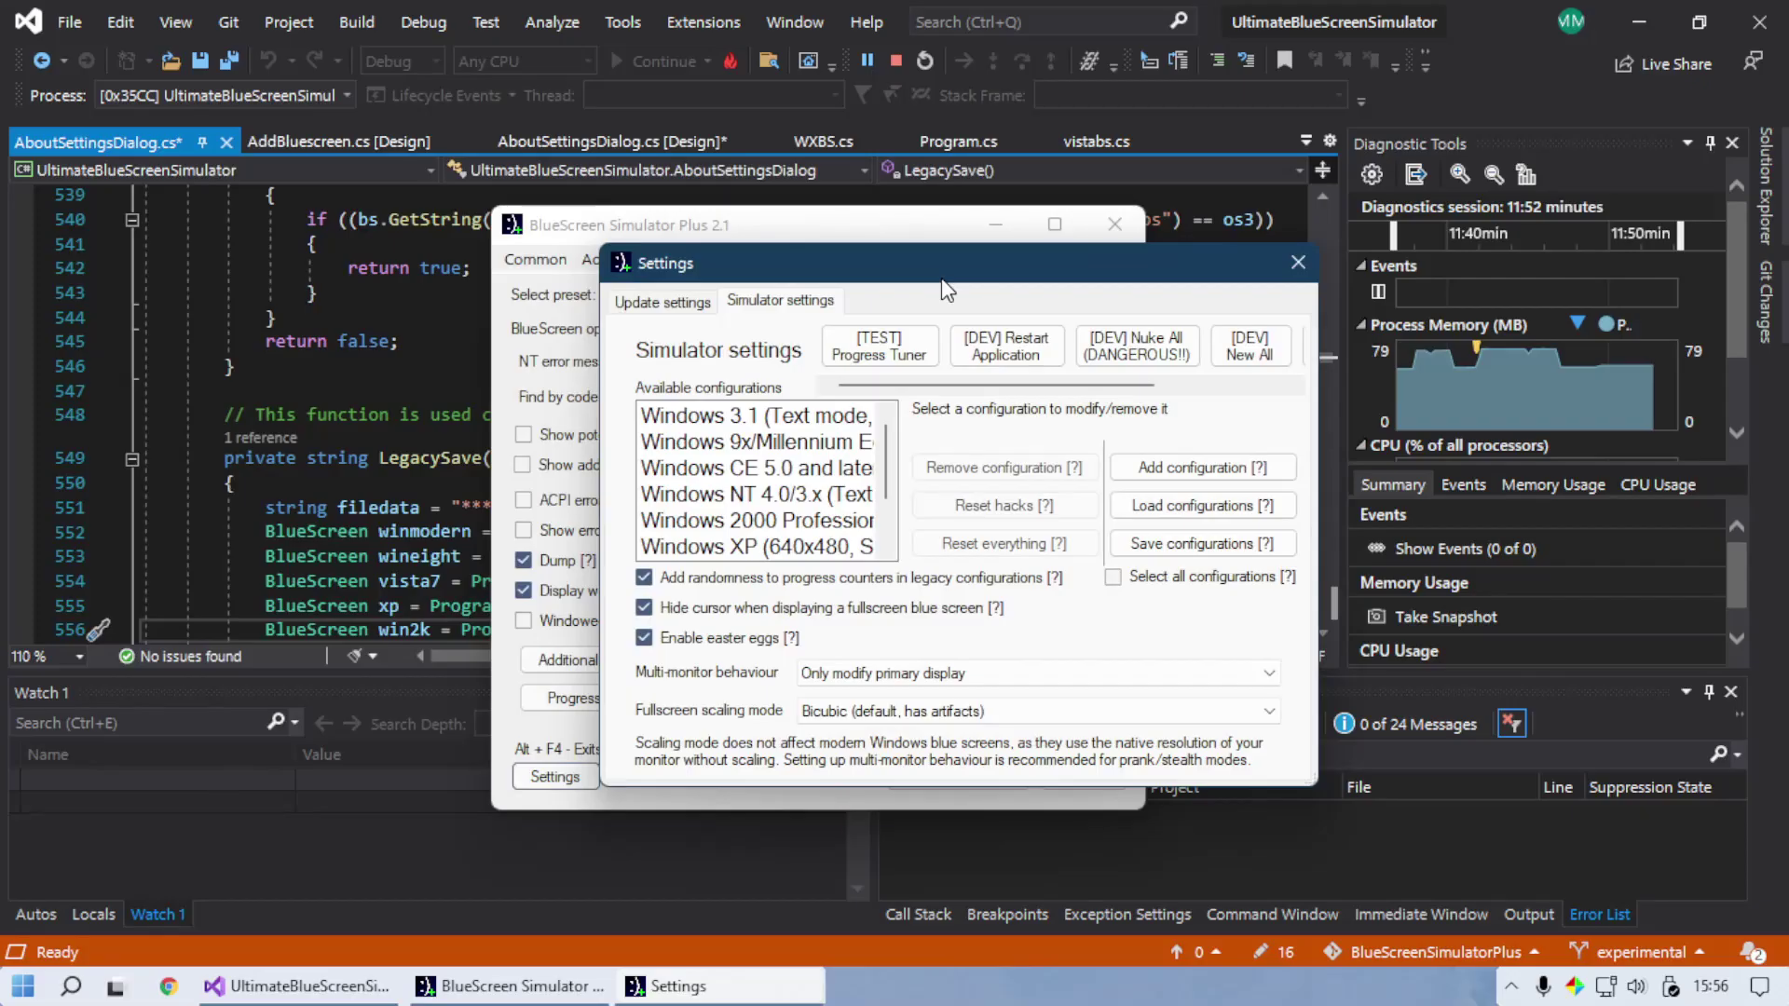
scroll(834, 491, down, 1)
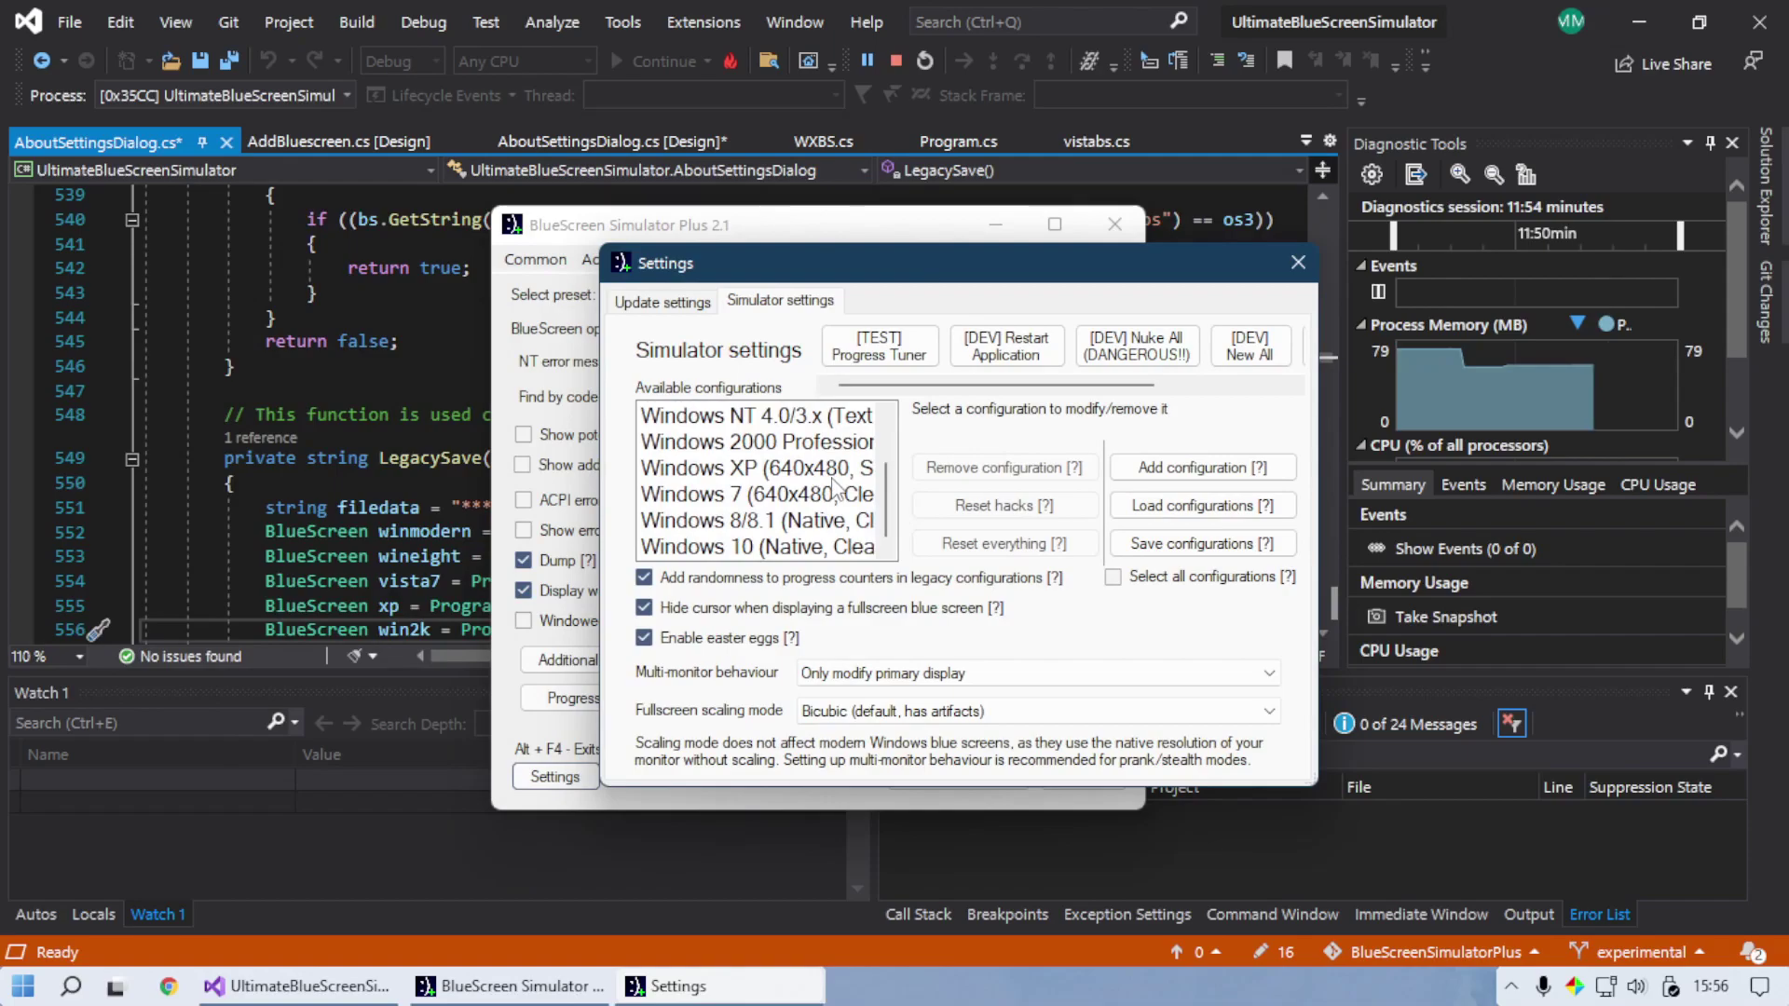
scroll(834, 491, up, 1)
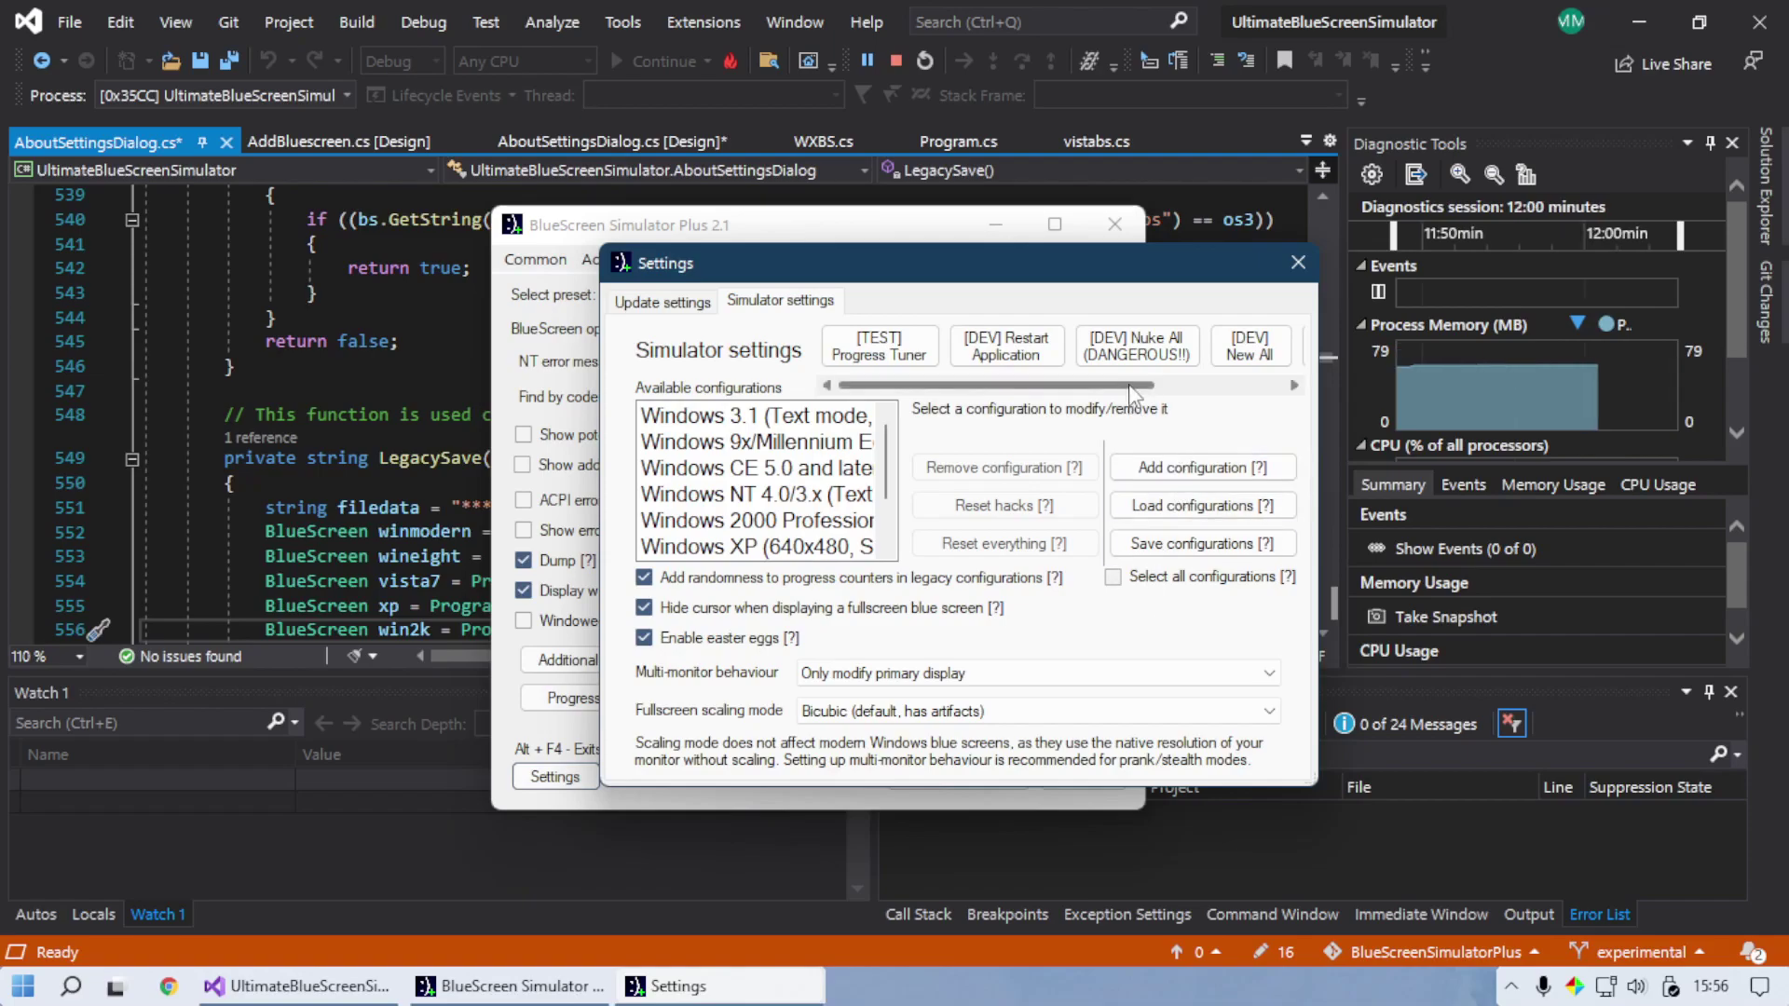
drag(1127, 384, 1258, 391)
scroll(890, 352, left, 4)
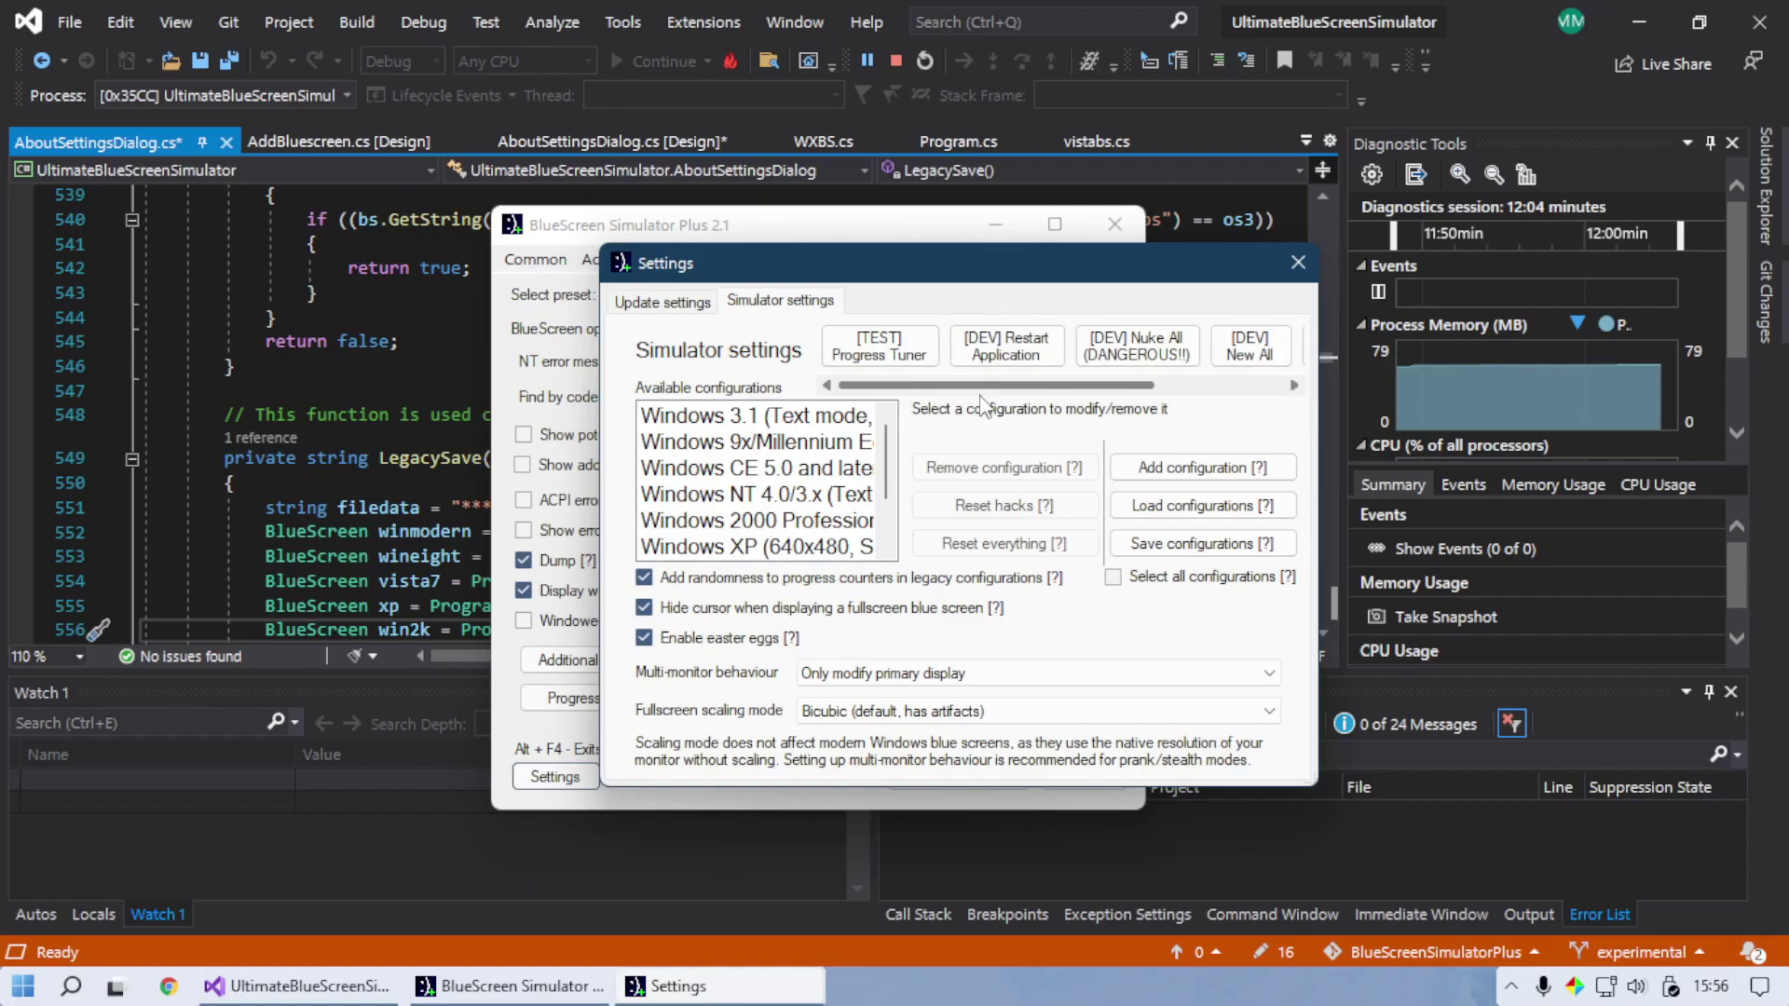
click(1240, 385)
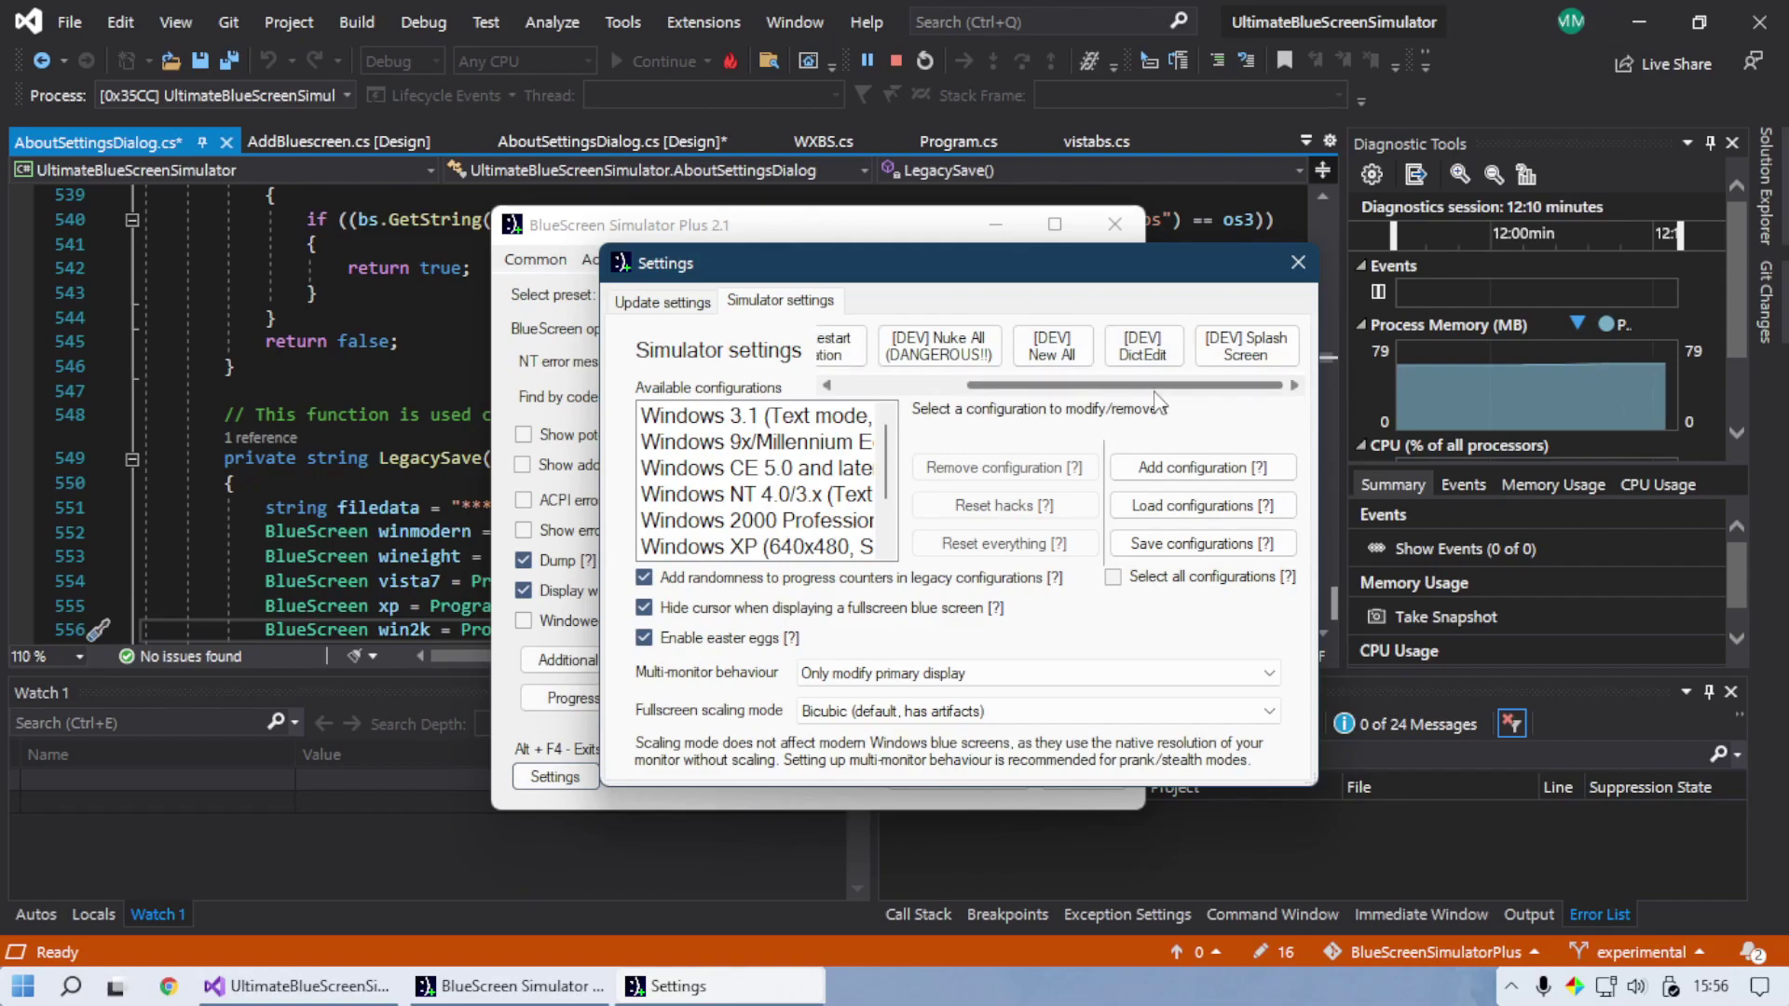
scroll(1158, 382, up, 3)
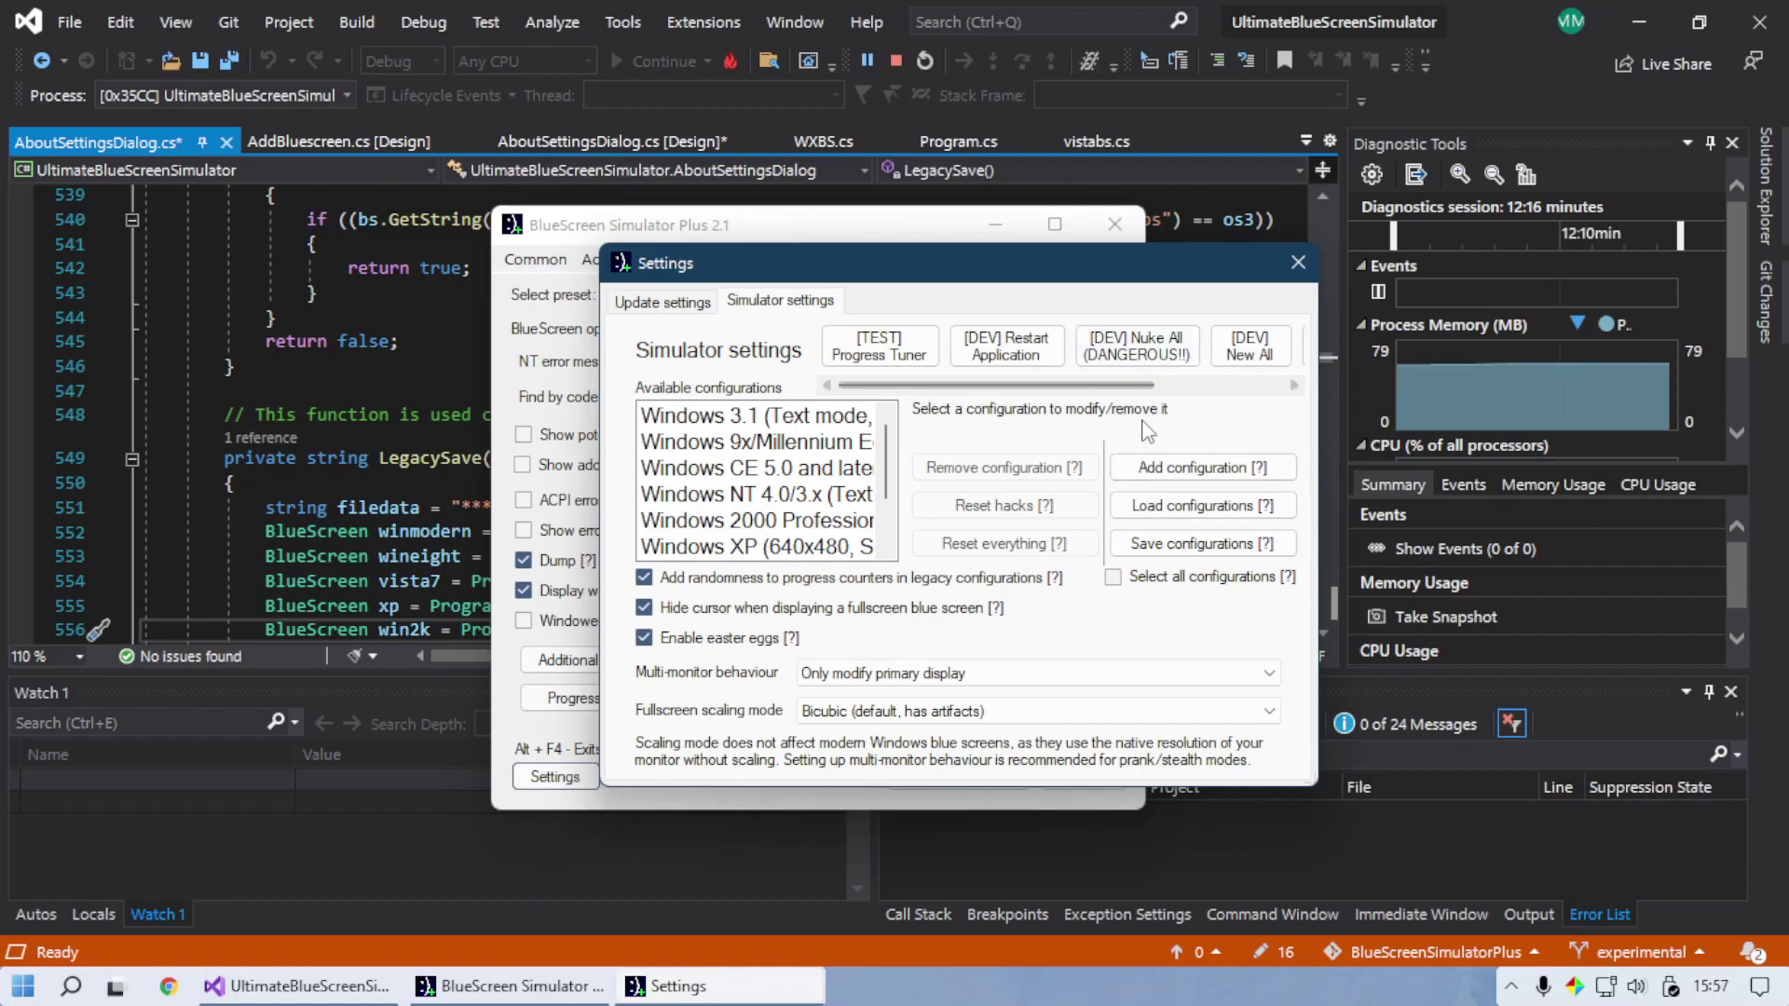
scroll(1146, 385, down, 2)
scroll(1147, 386, up, 2)
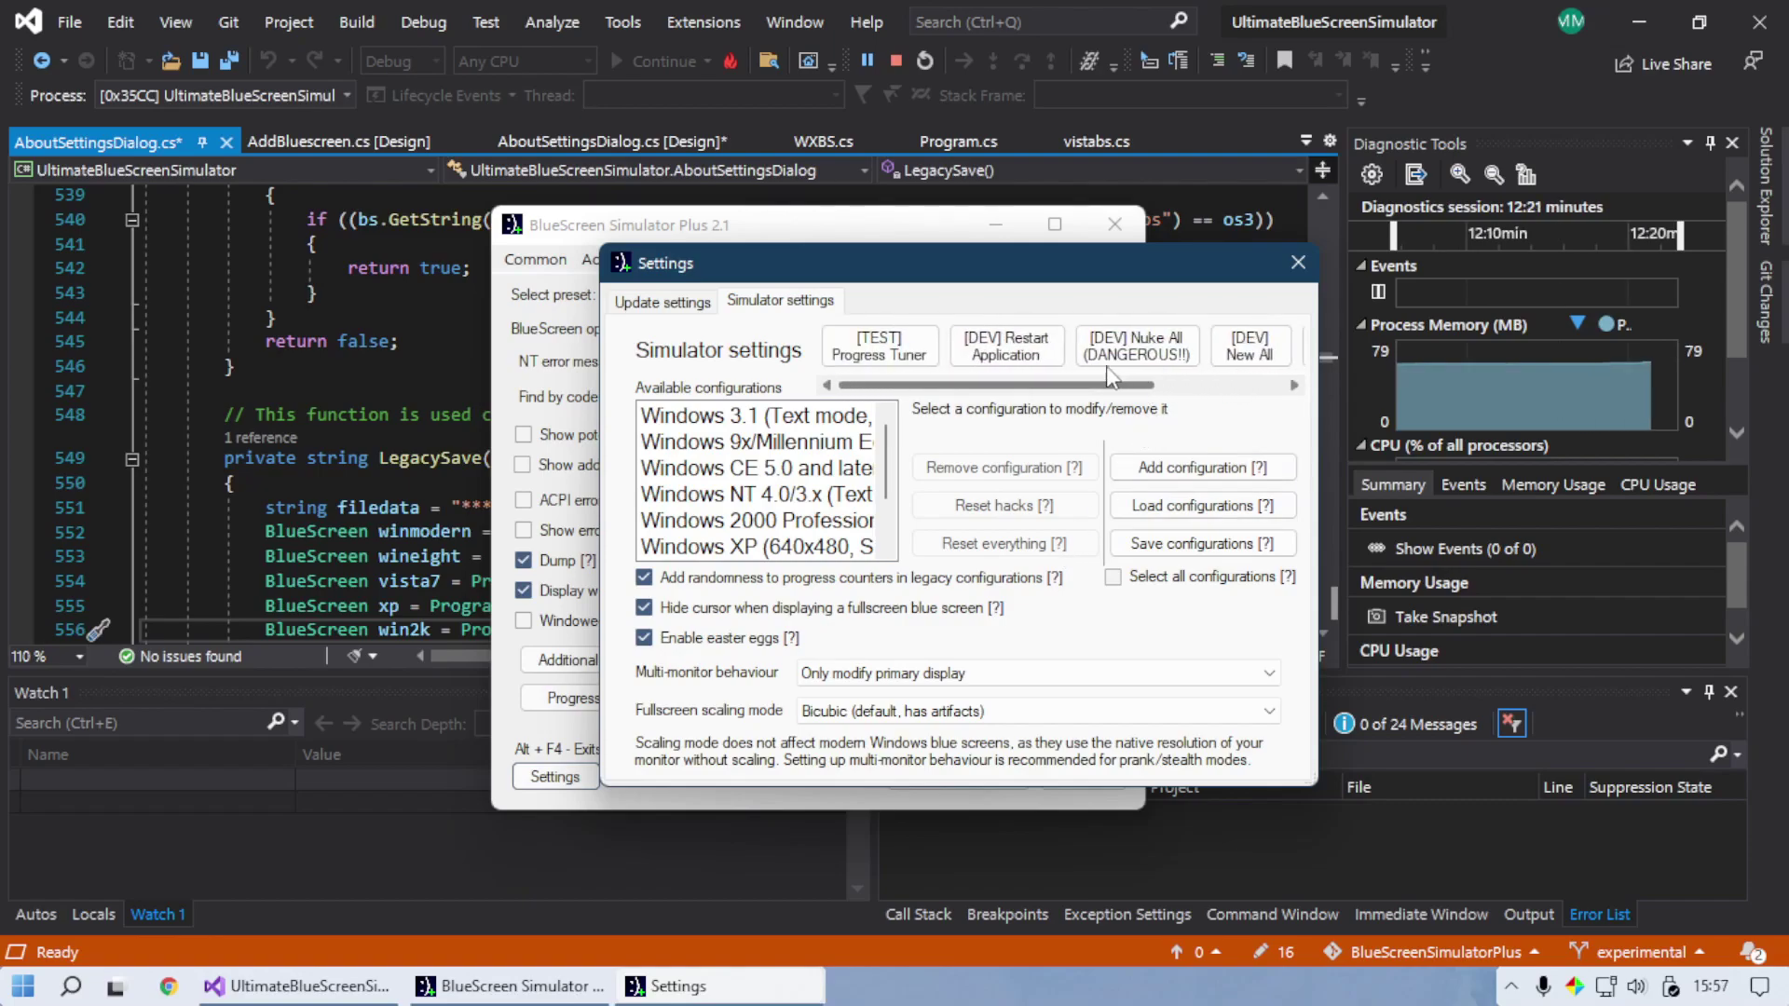
Step: Generate all configurations with the New All developer option, erase them with Nuke All and generate them again
click(1255, 363)
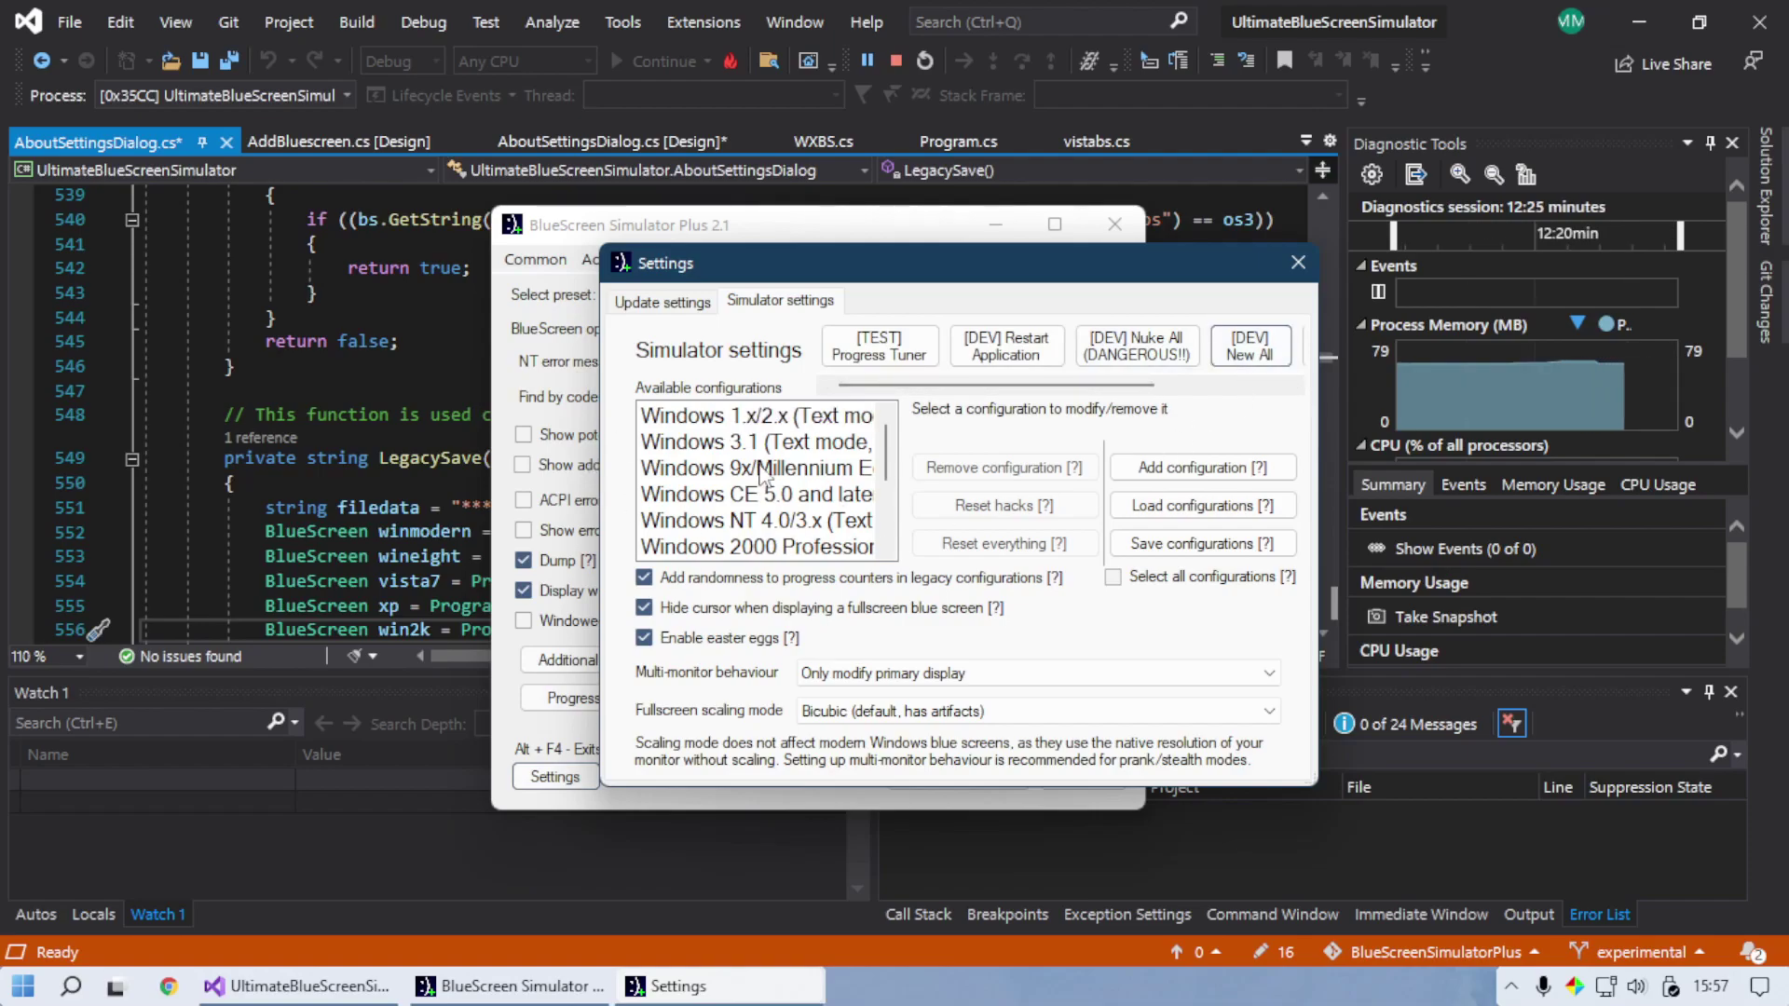
click(1137, 347)
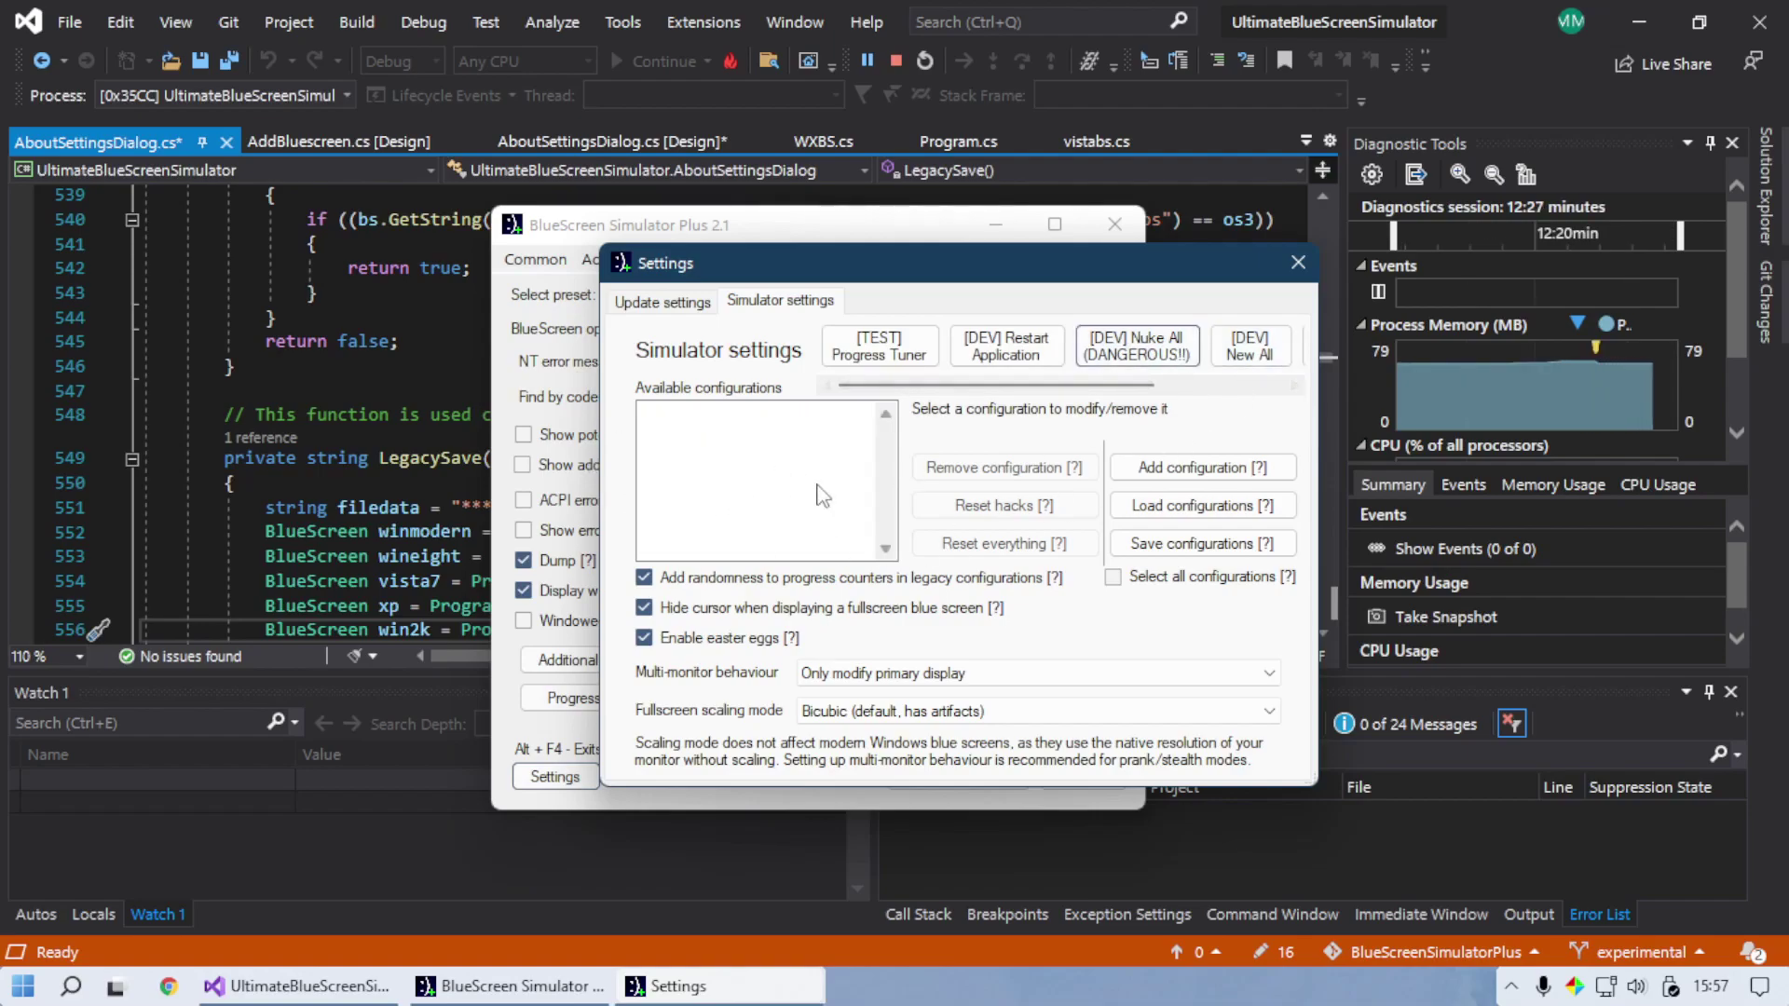
click(1249, 346)
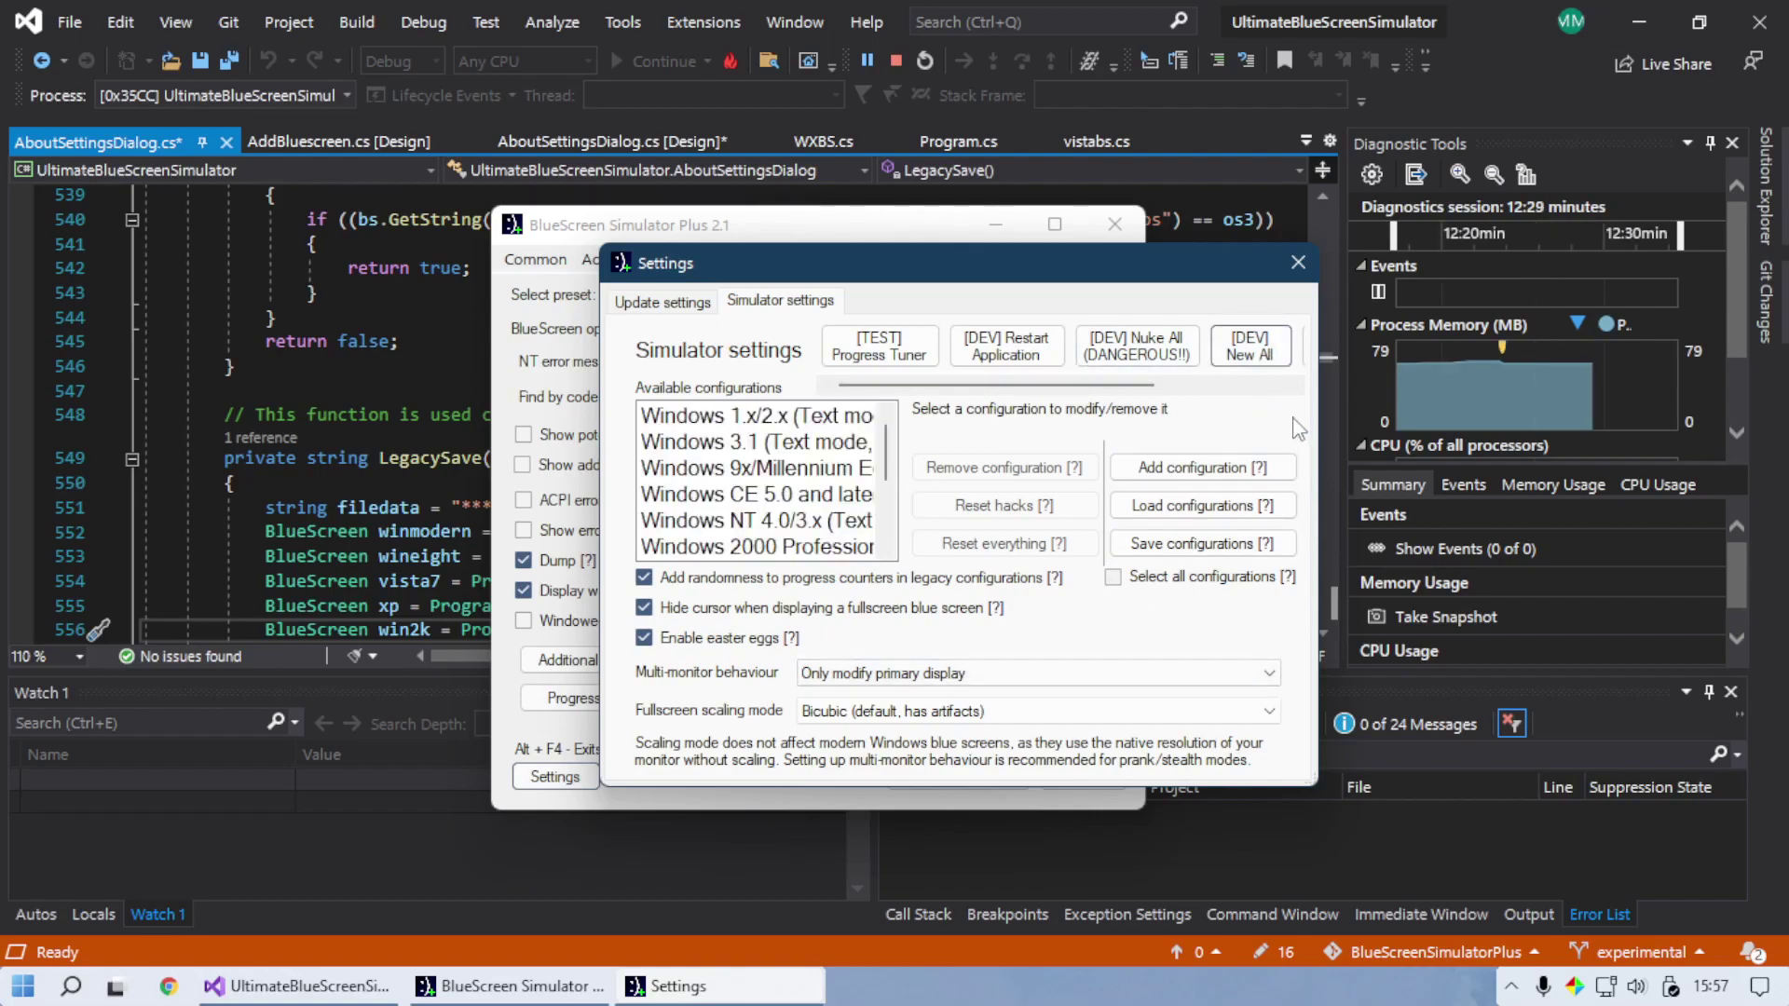
Step: Select all configurations, remove them and confirm the Nuke mode erasure
click(1169, 583)
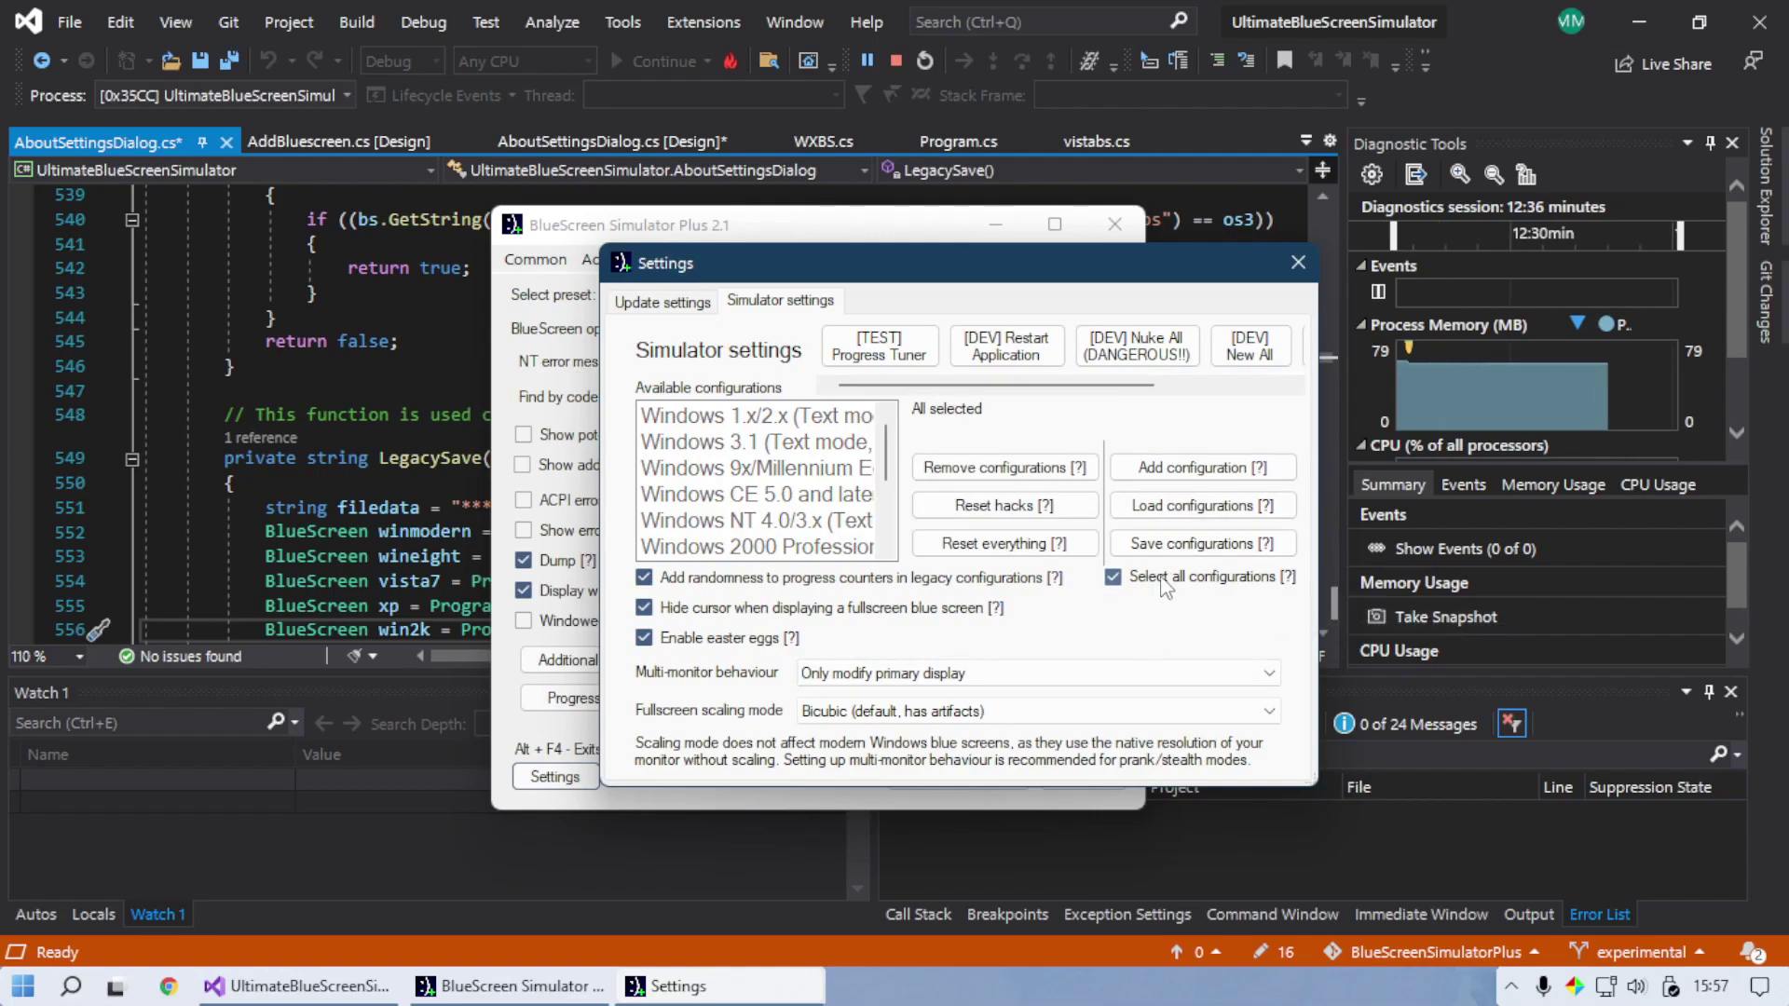
click(1072, 467)
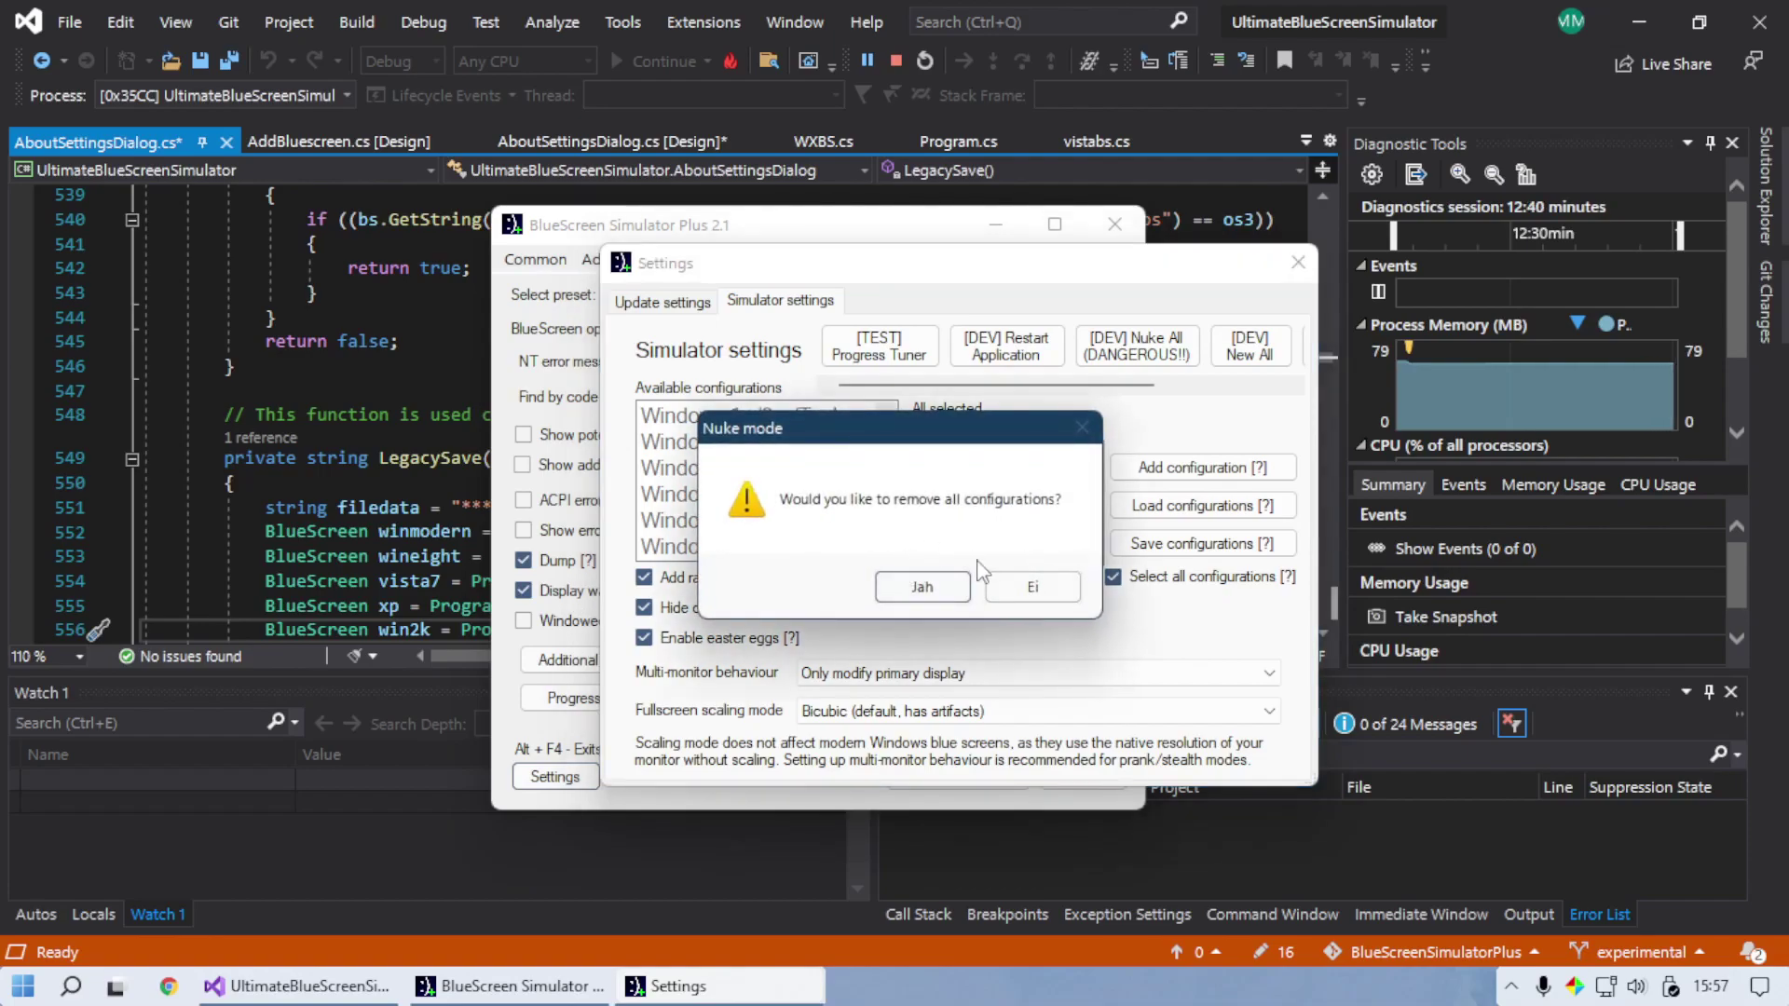
click(923, 587)
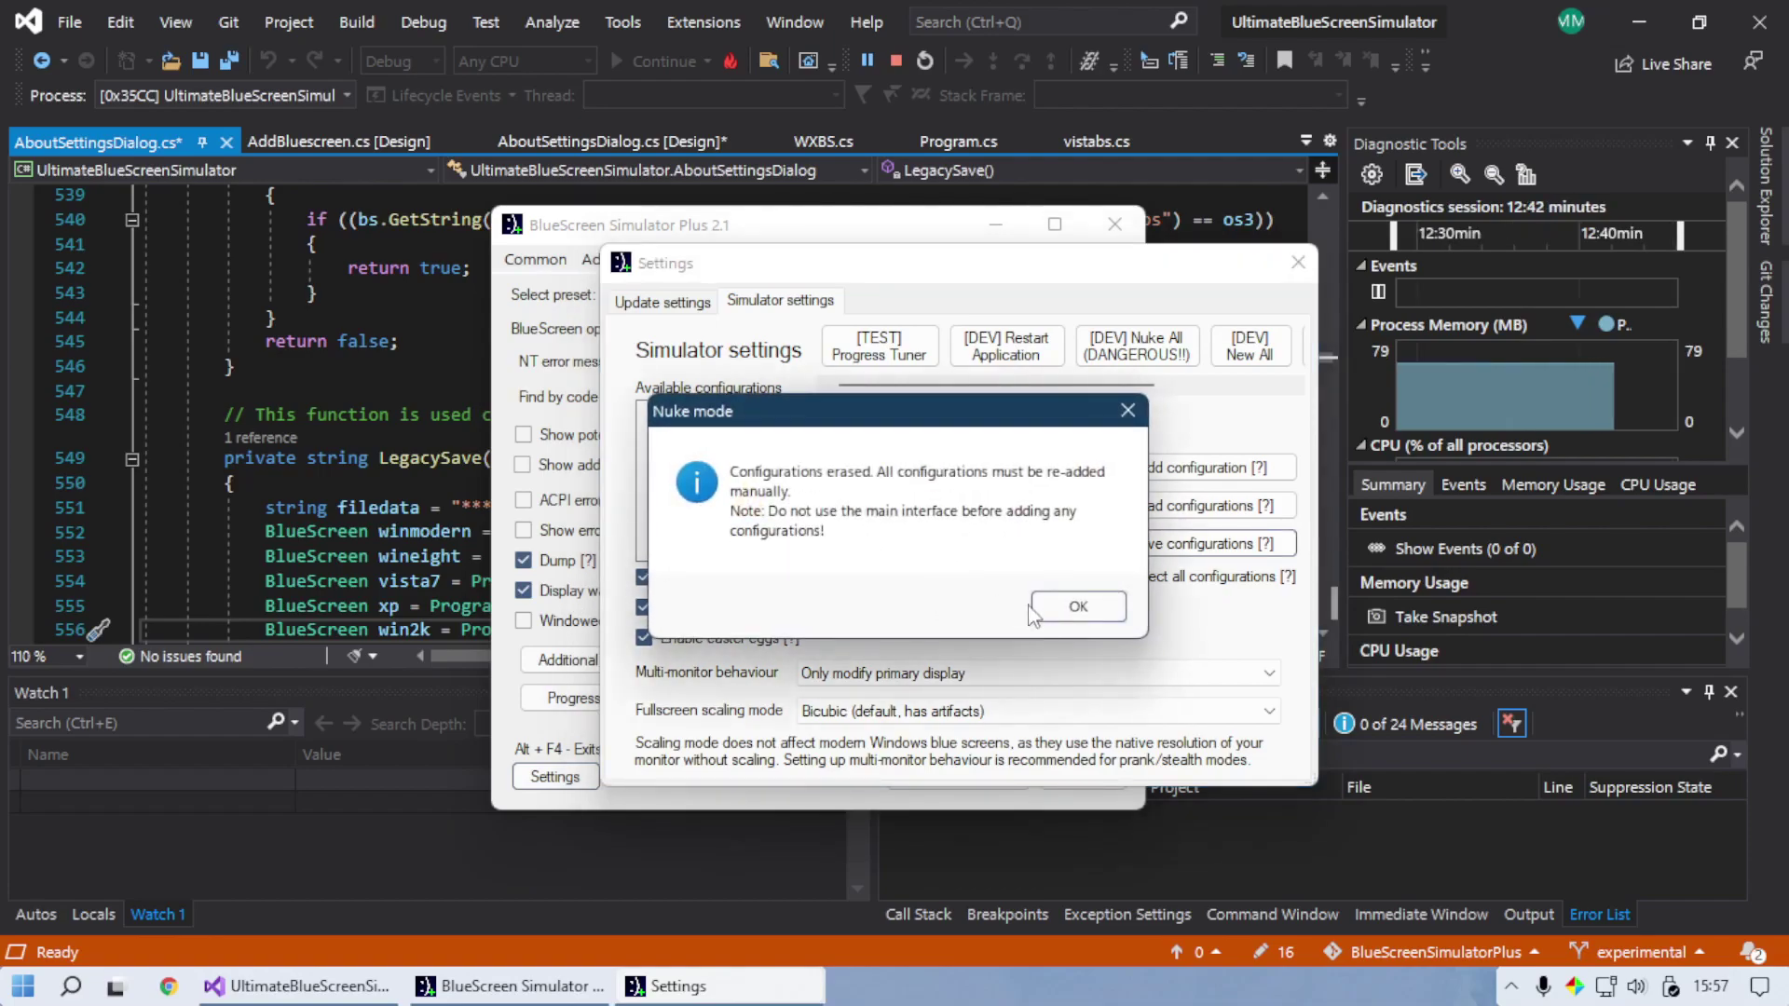
click(1078, 606)
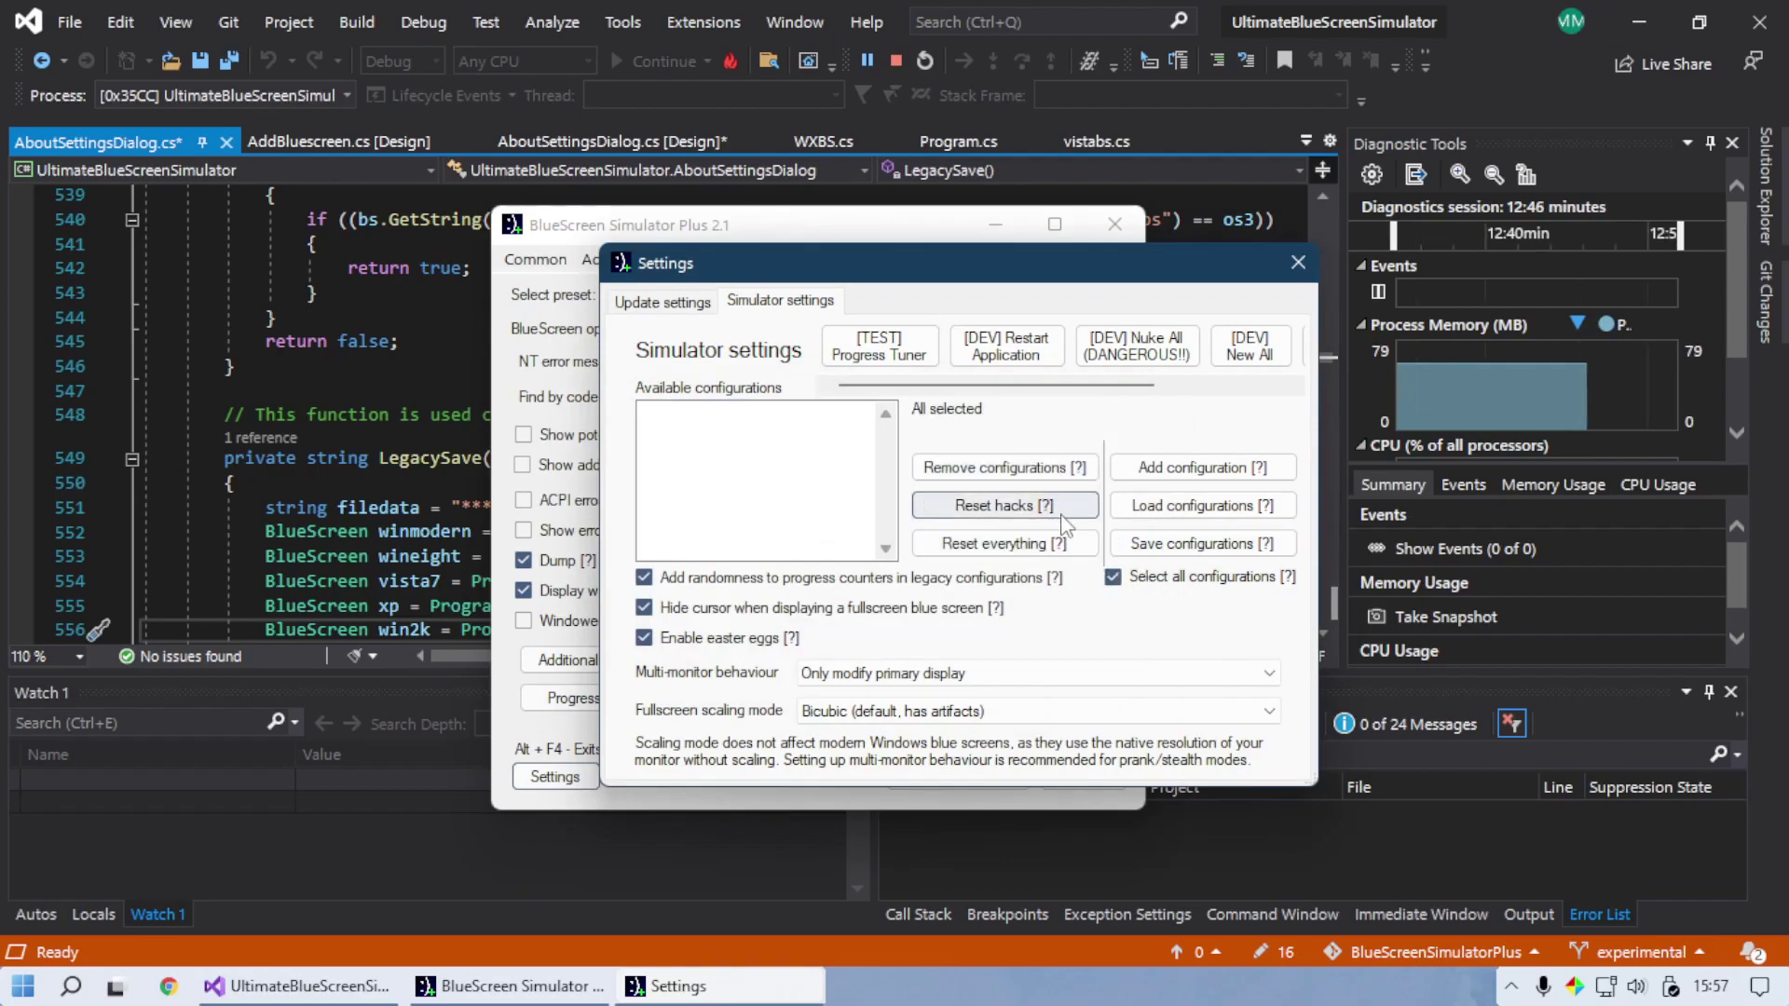
Step: Restore the default configurations with Reset everything, close the settings and simulate the Windows 11 blue screen
click(1056, 552)
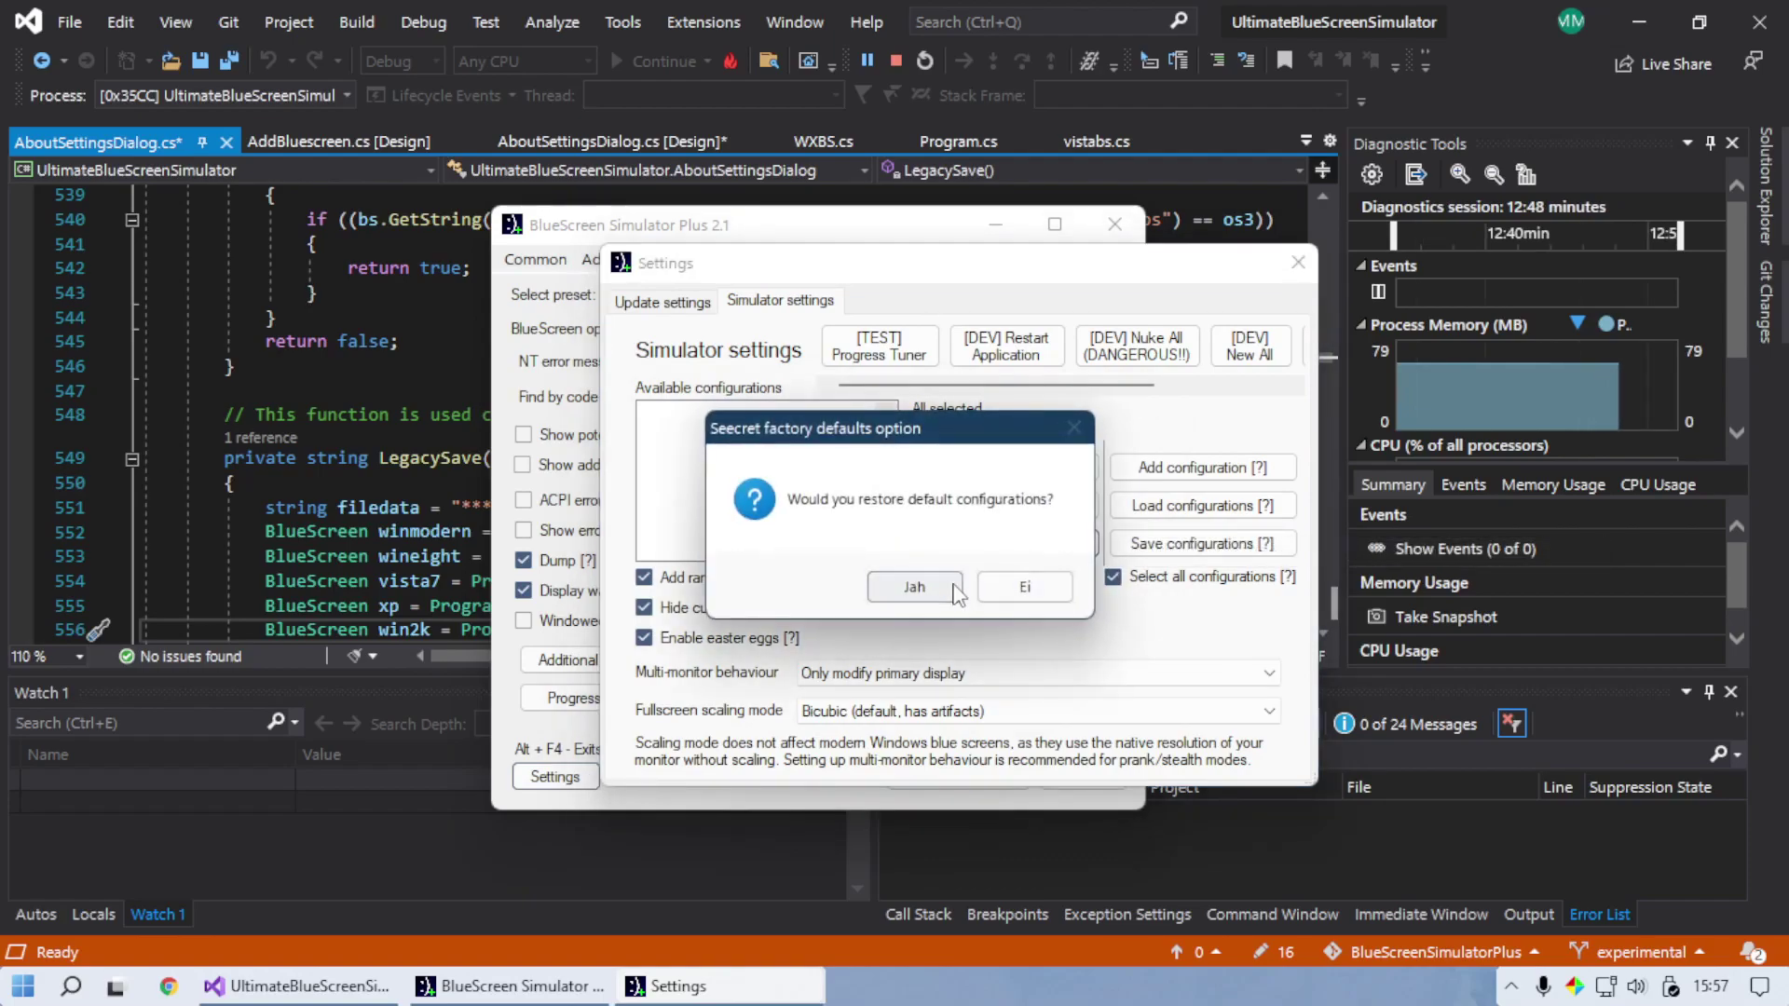
click(918, 585)
click(971, 589)
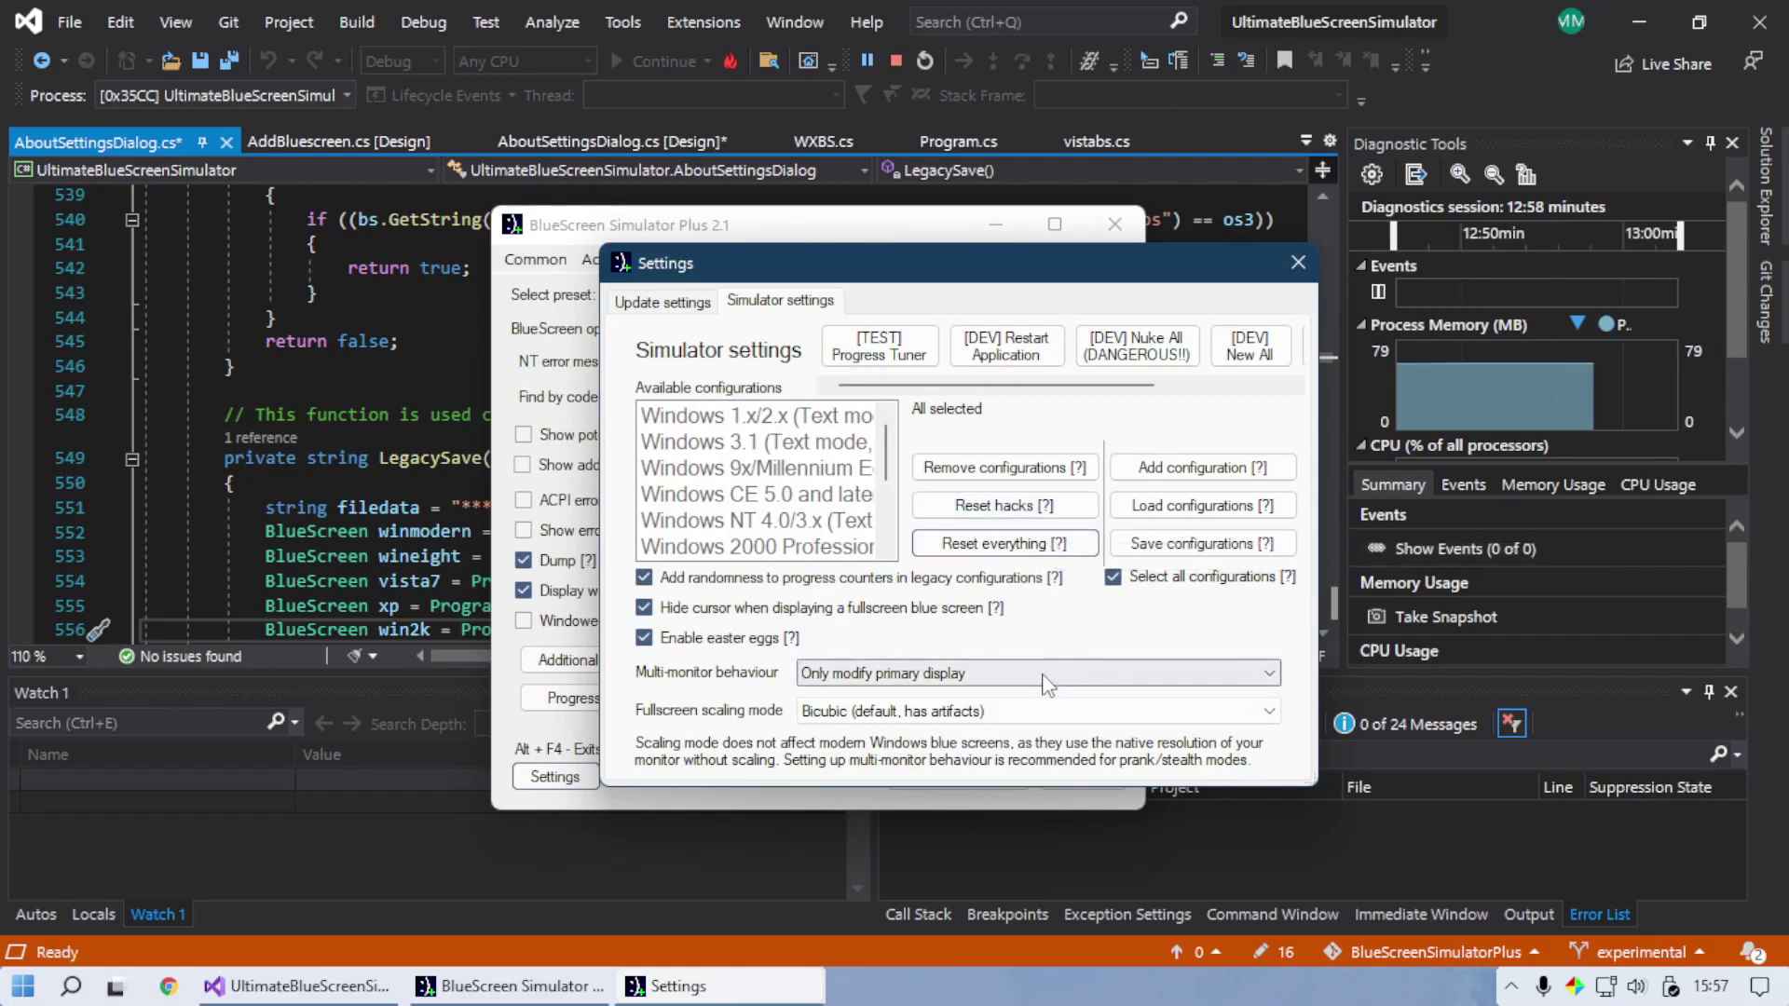
click(1298, 262)
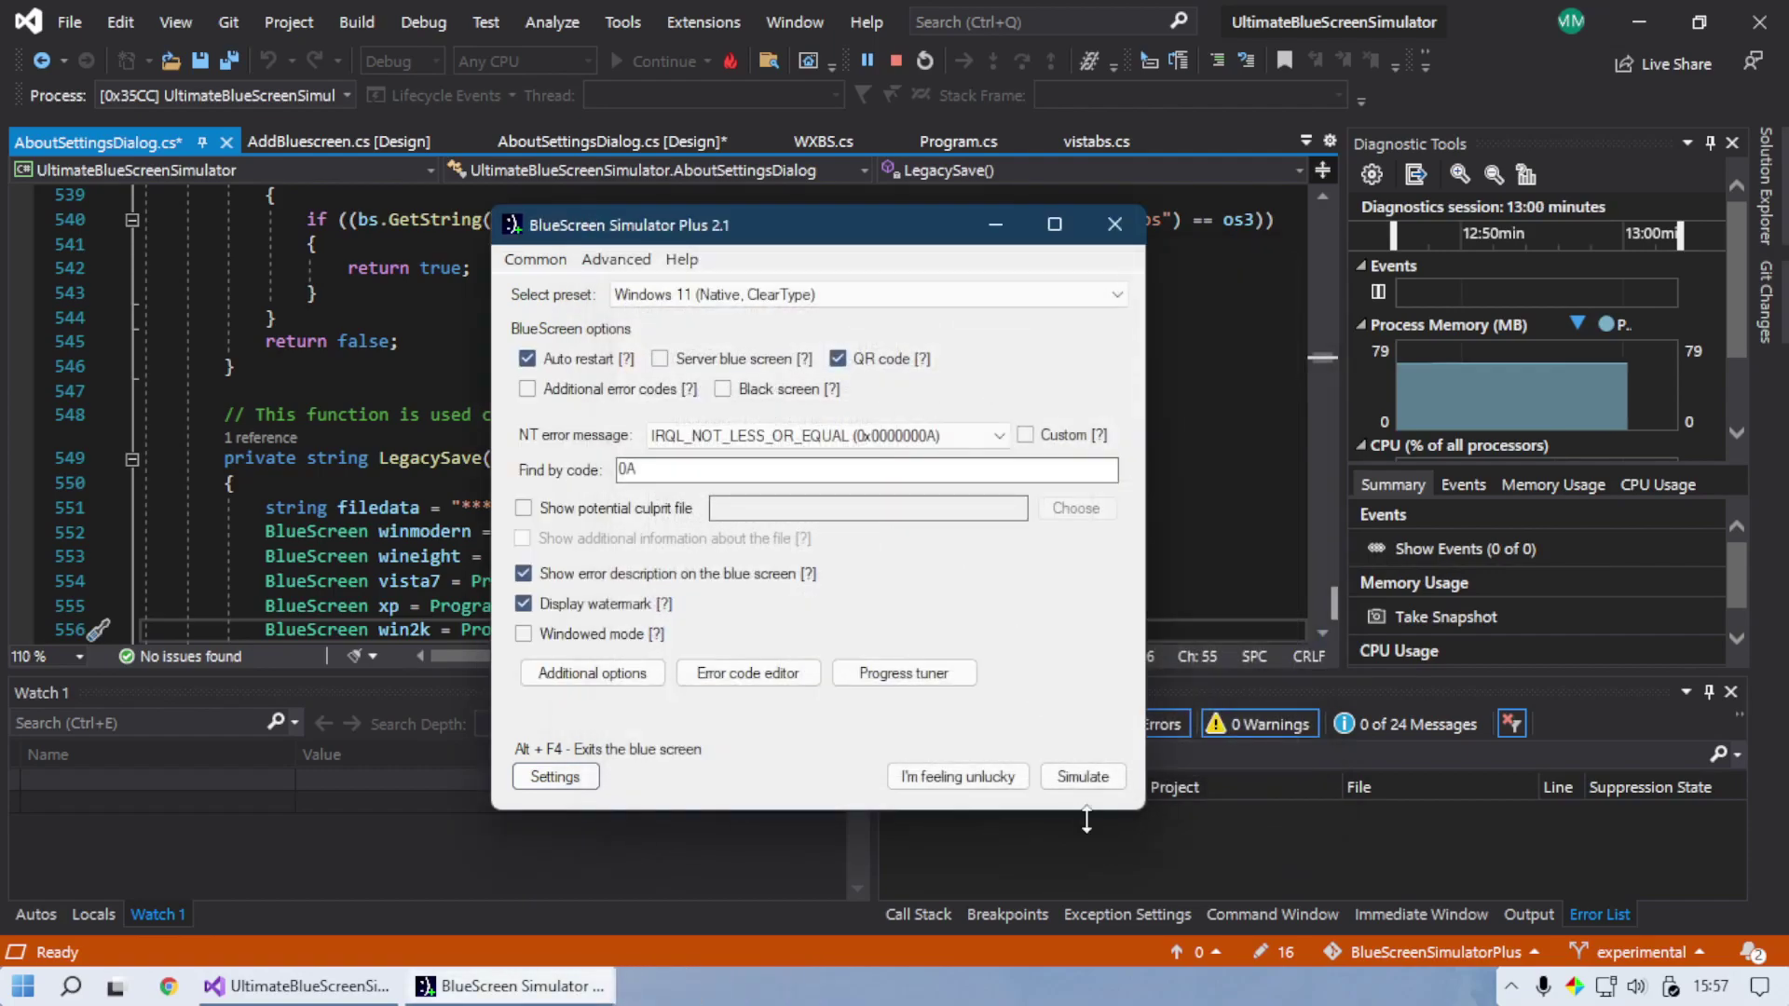
click(1079, 771)
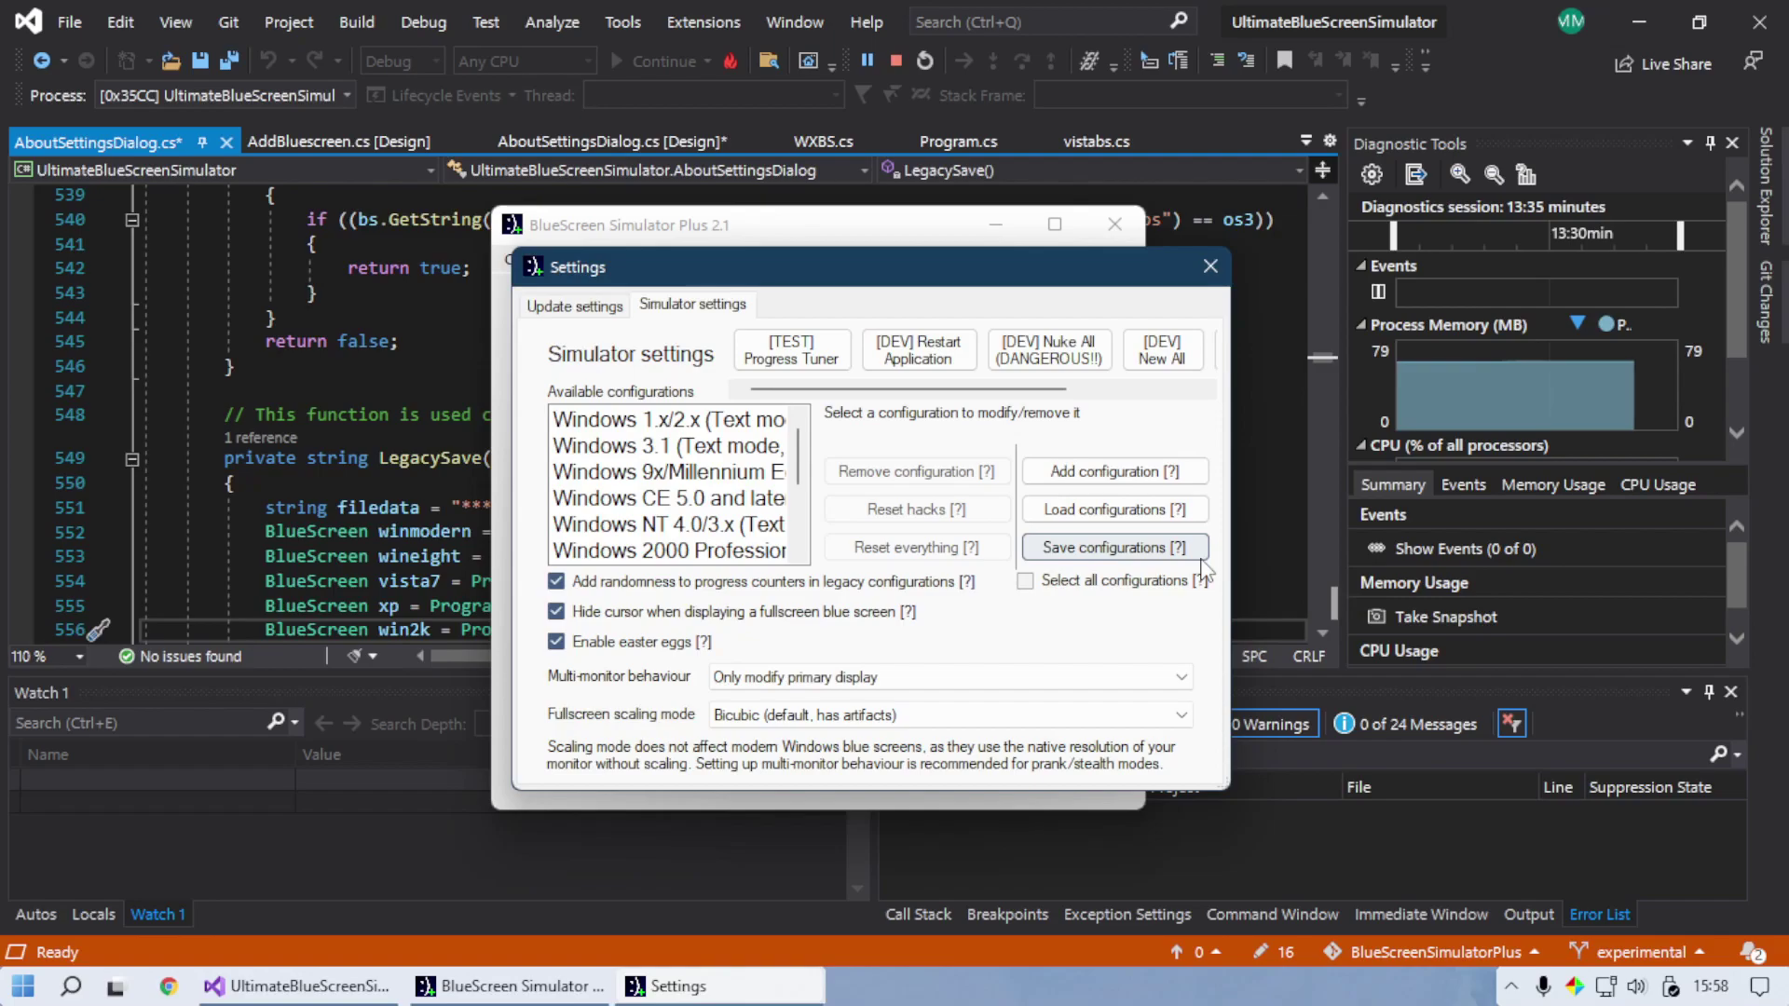
Step: Start saving the configurations from the simulator settings, choosing the Bluescreen simulator 1.x configuration file format
click(1202, 557)
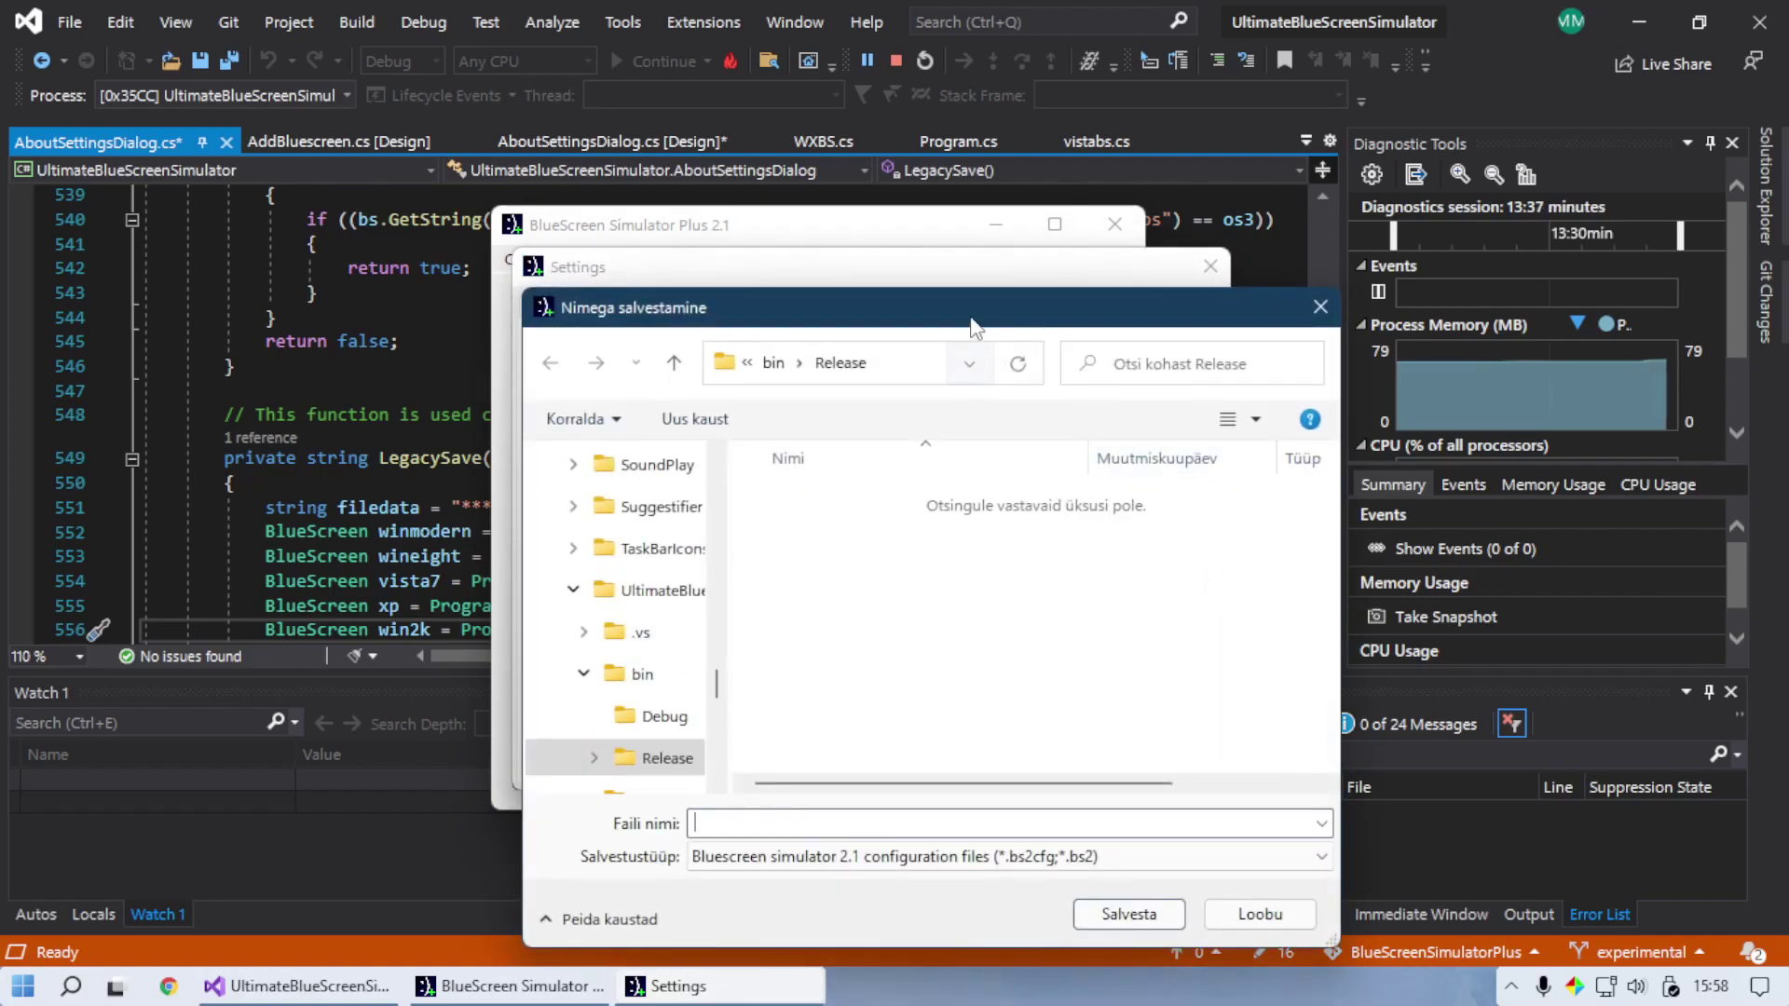
drag(974, 320, 1303, 41)
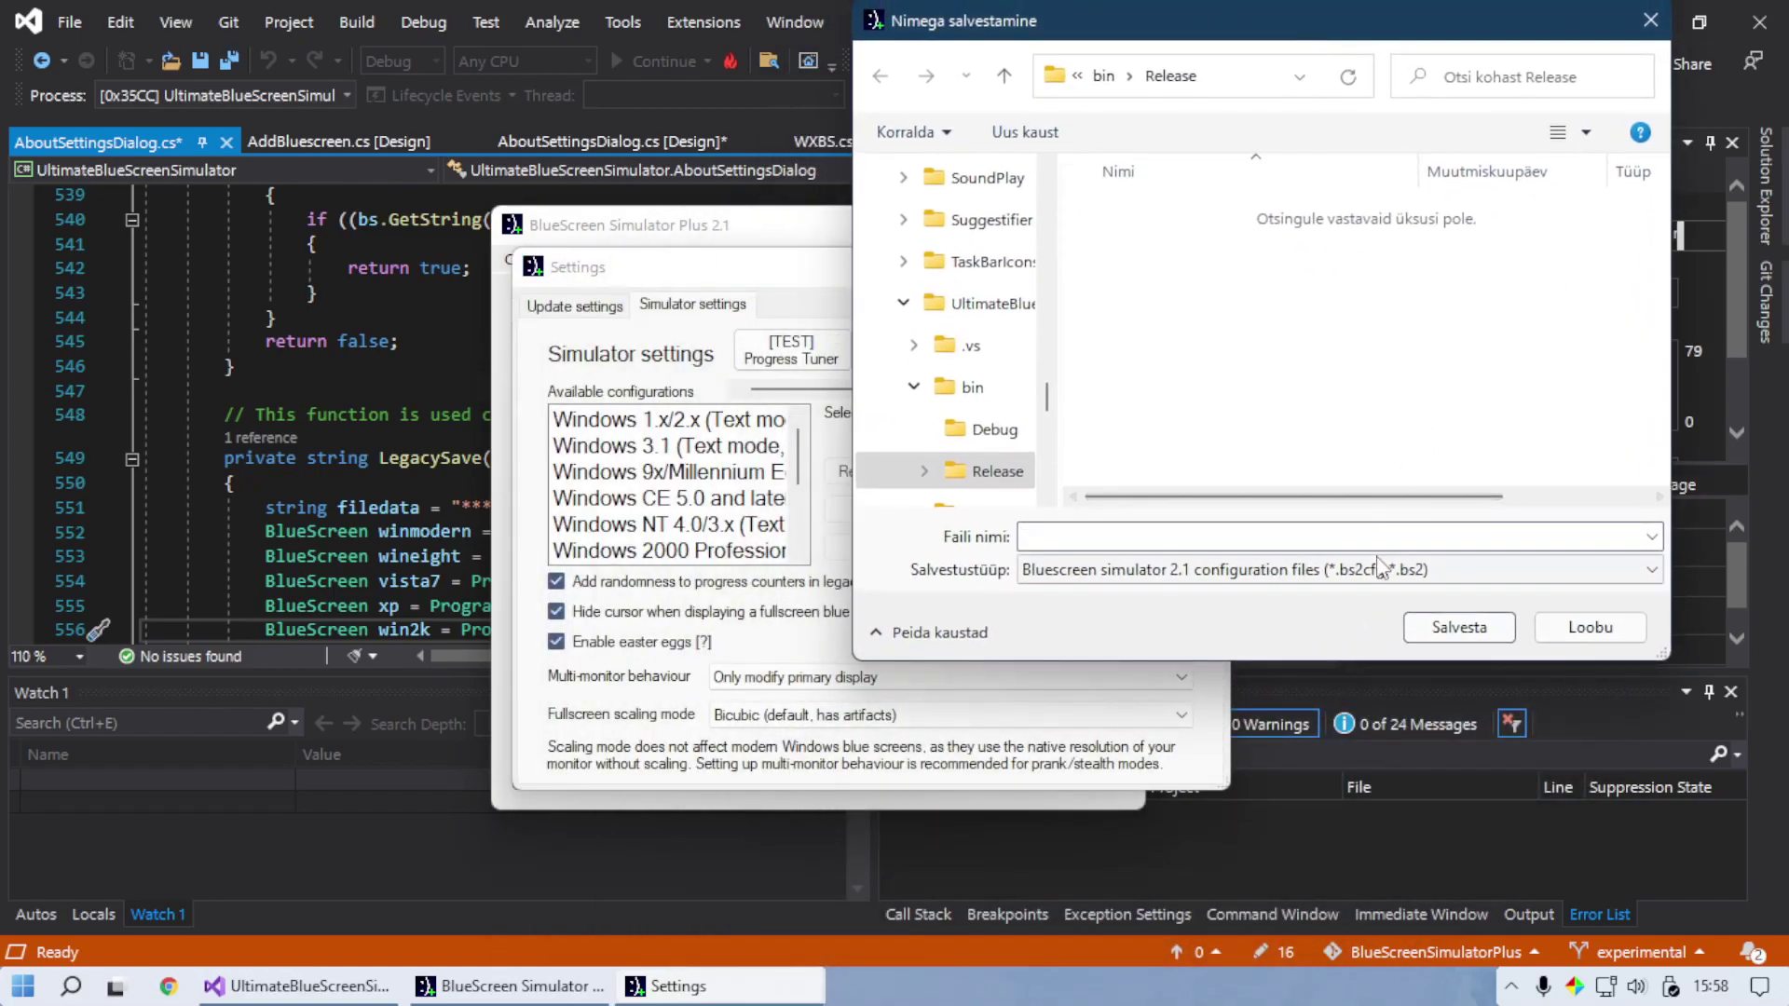
click(1395, 570)
click(1395, 569)
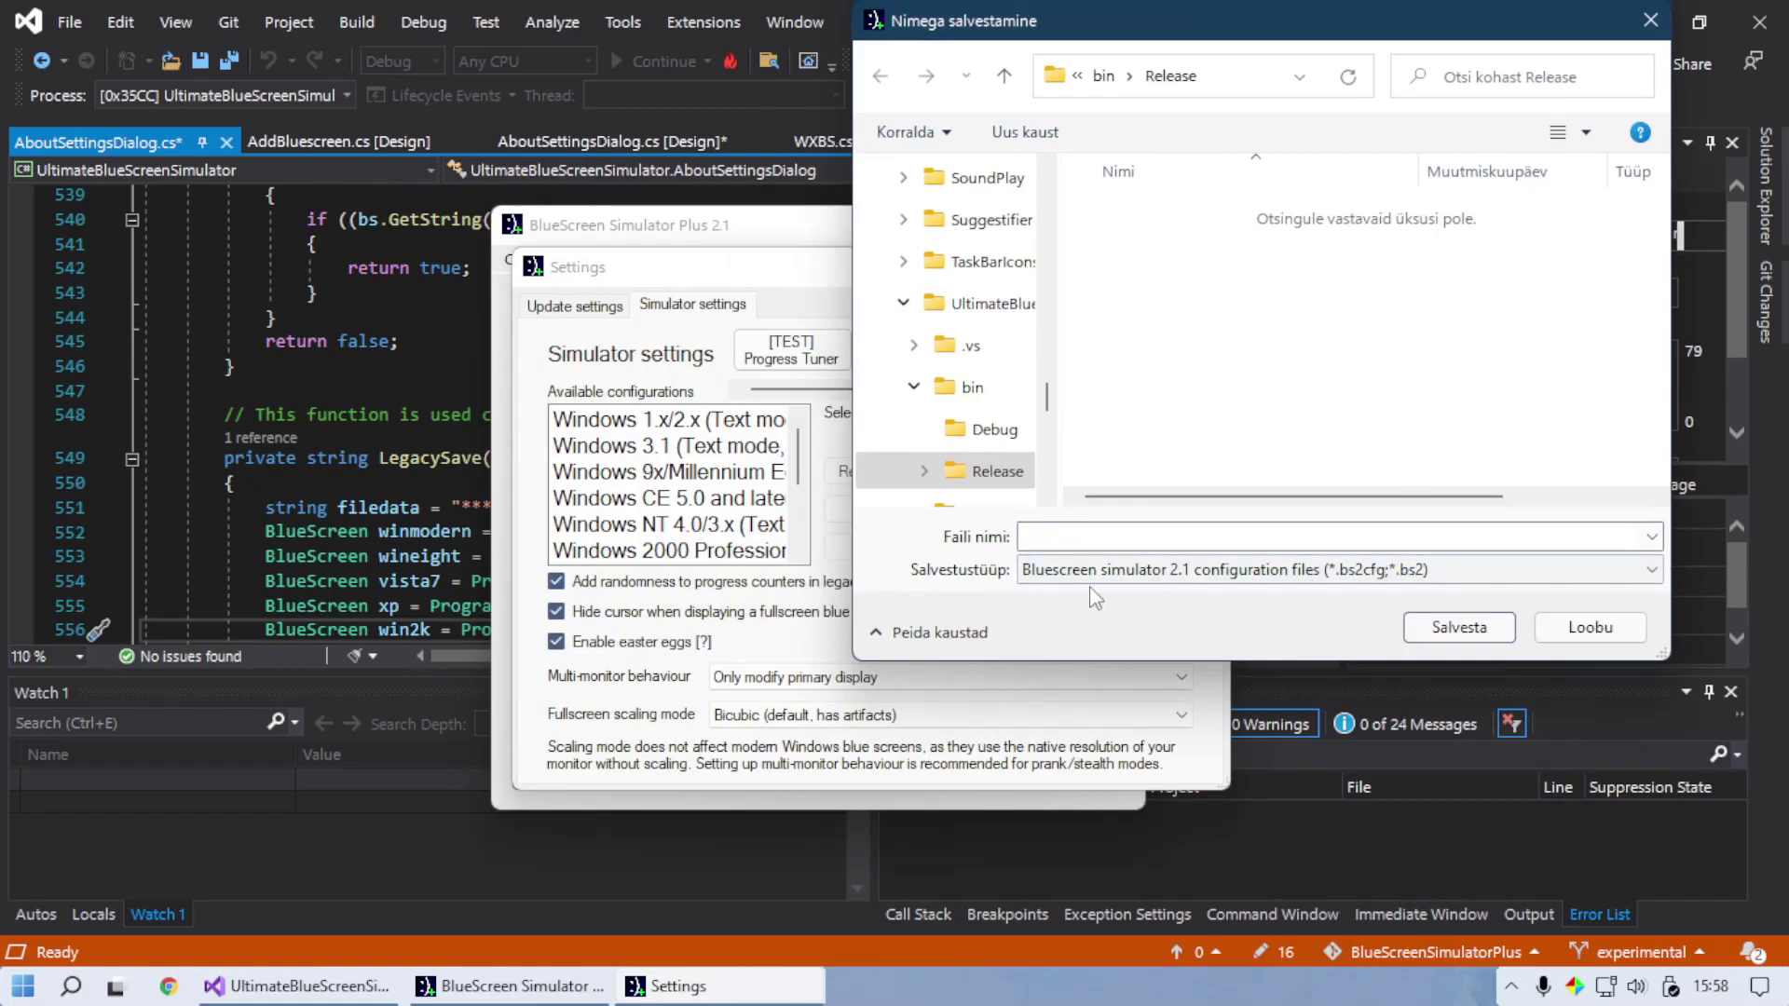
click(1111, 572)
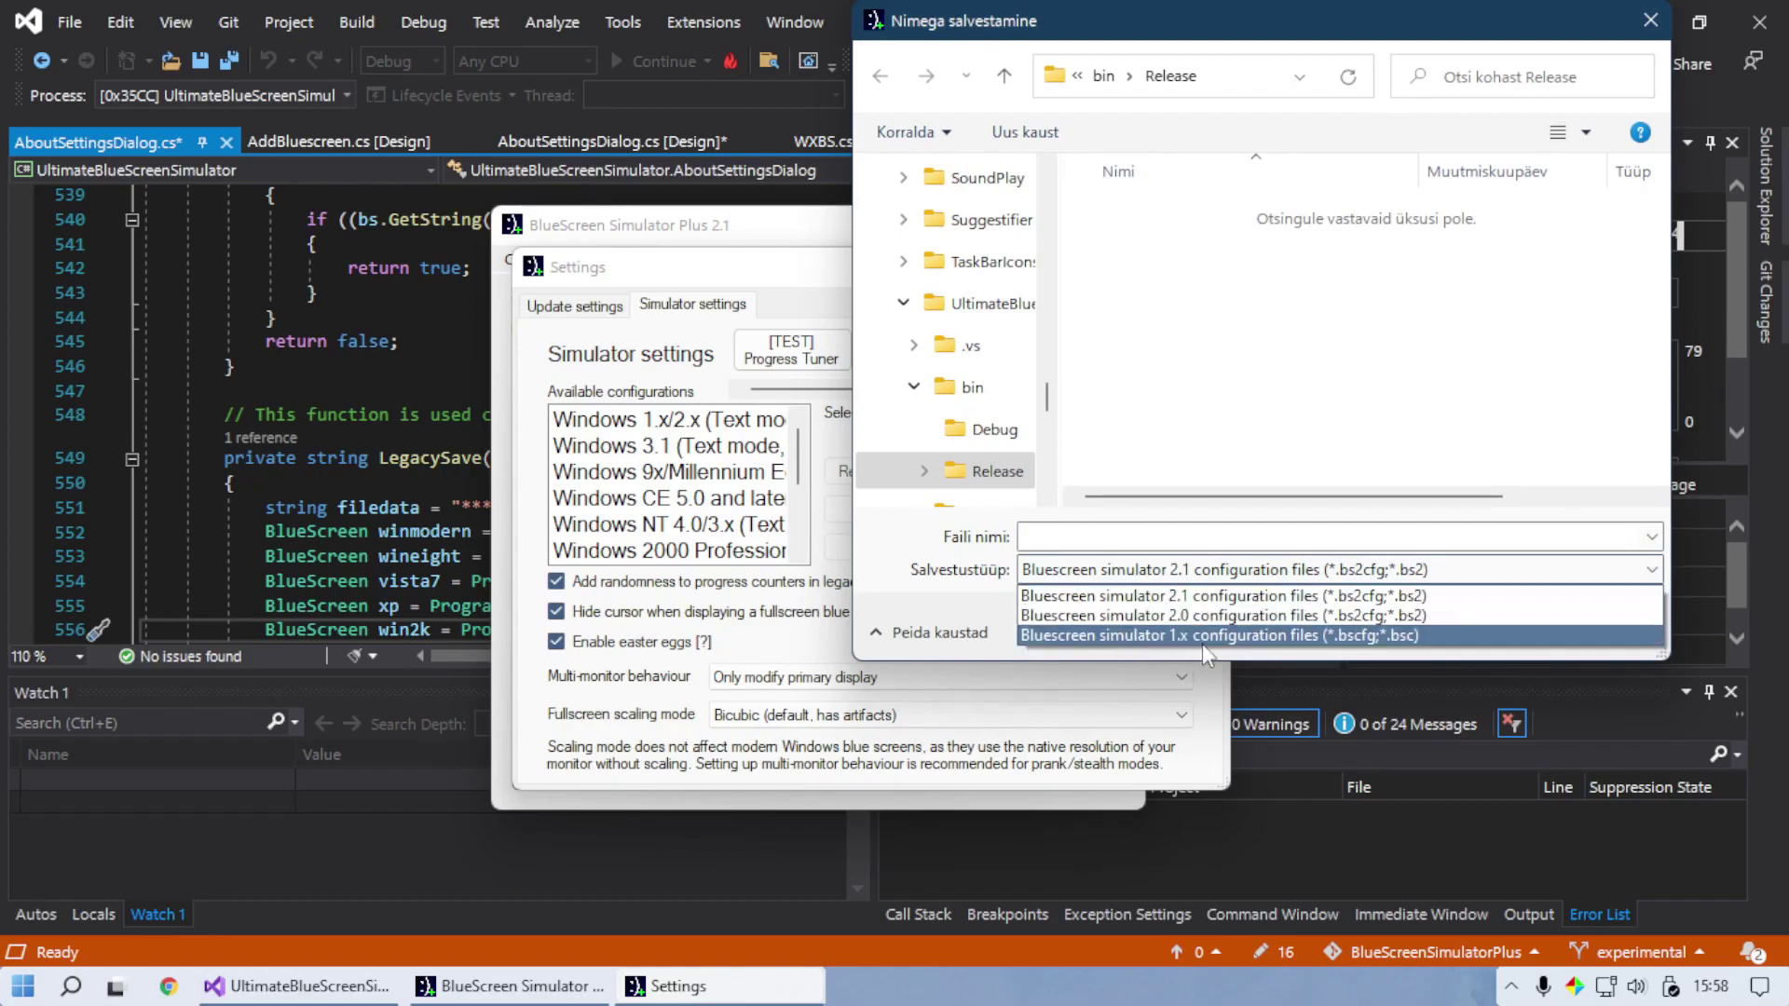
click(1271, 637)
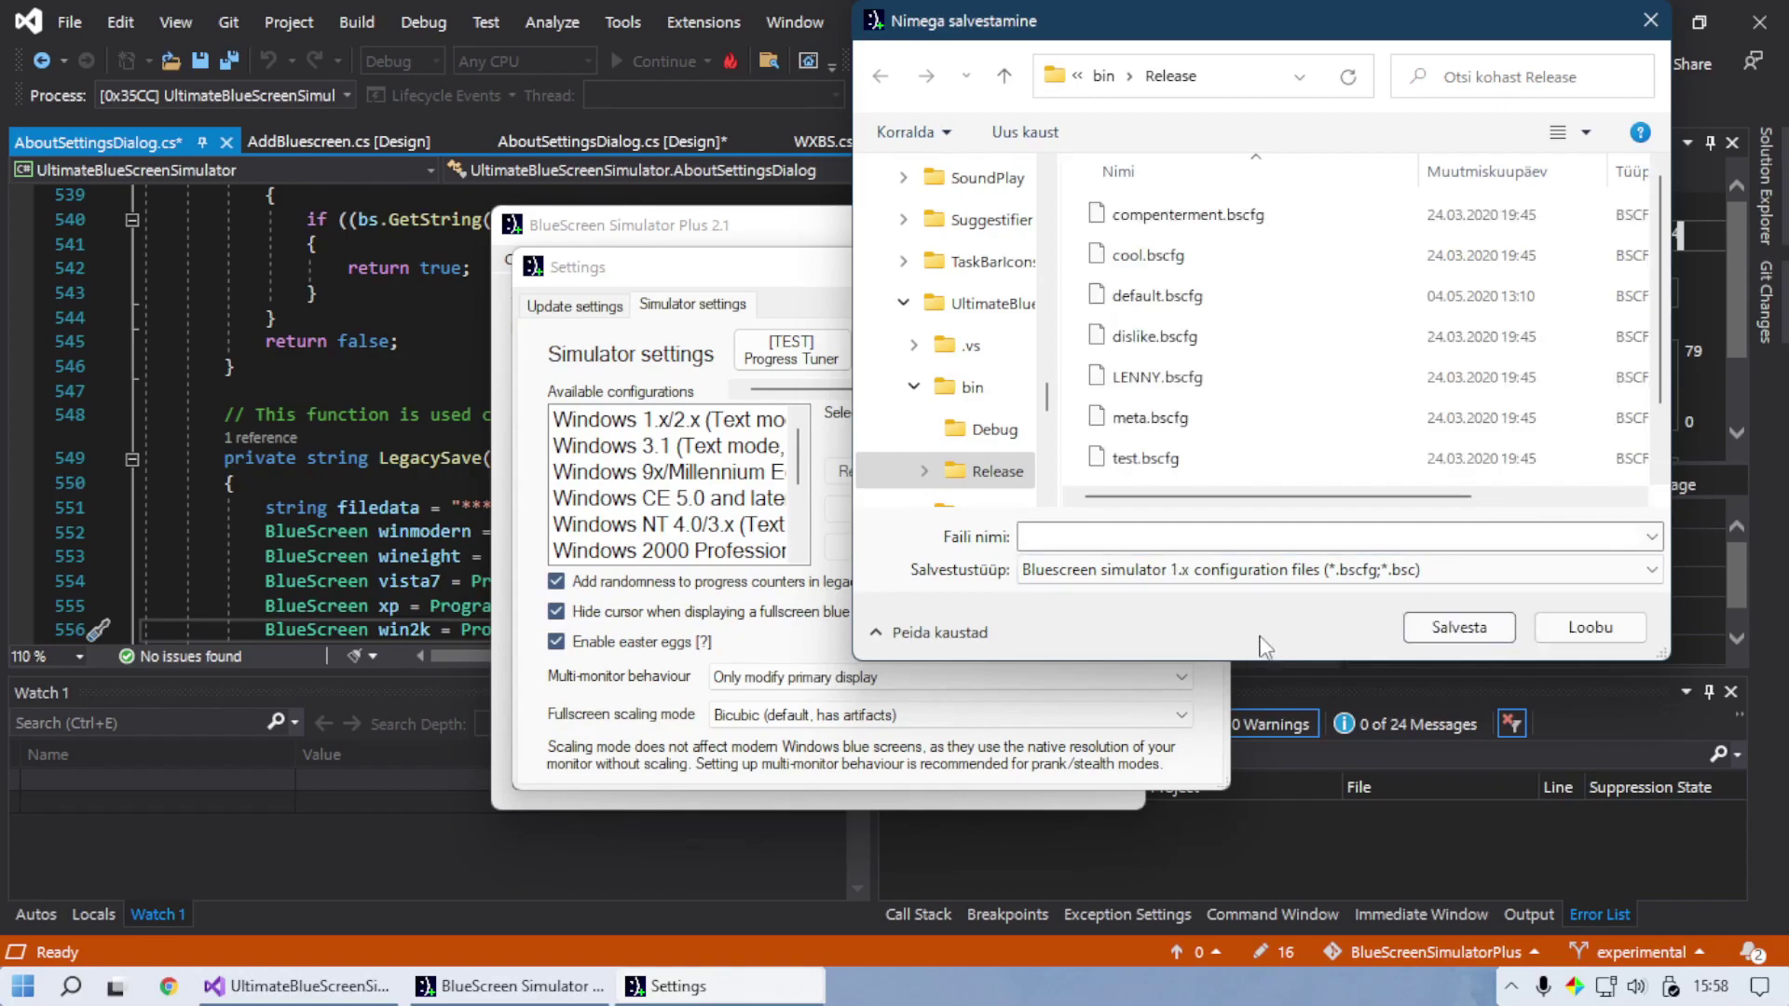
Step: Save the legacy configuration file as legacy_test2.bscfg in the Muud failid folder
scroll(1277, 391, down, 2)
scroll(1277, 373, up, 3)
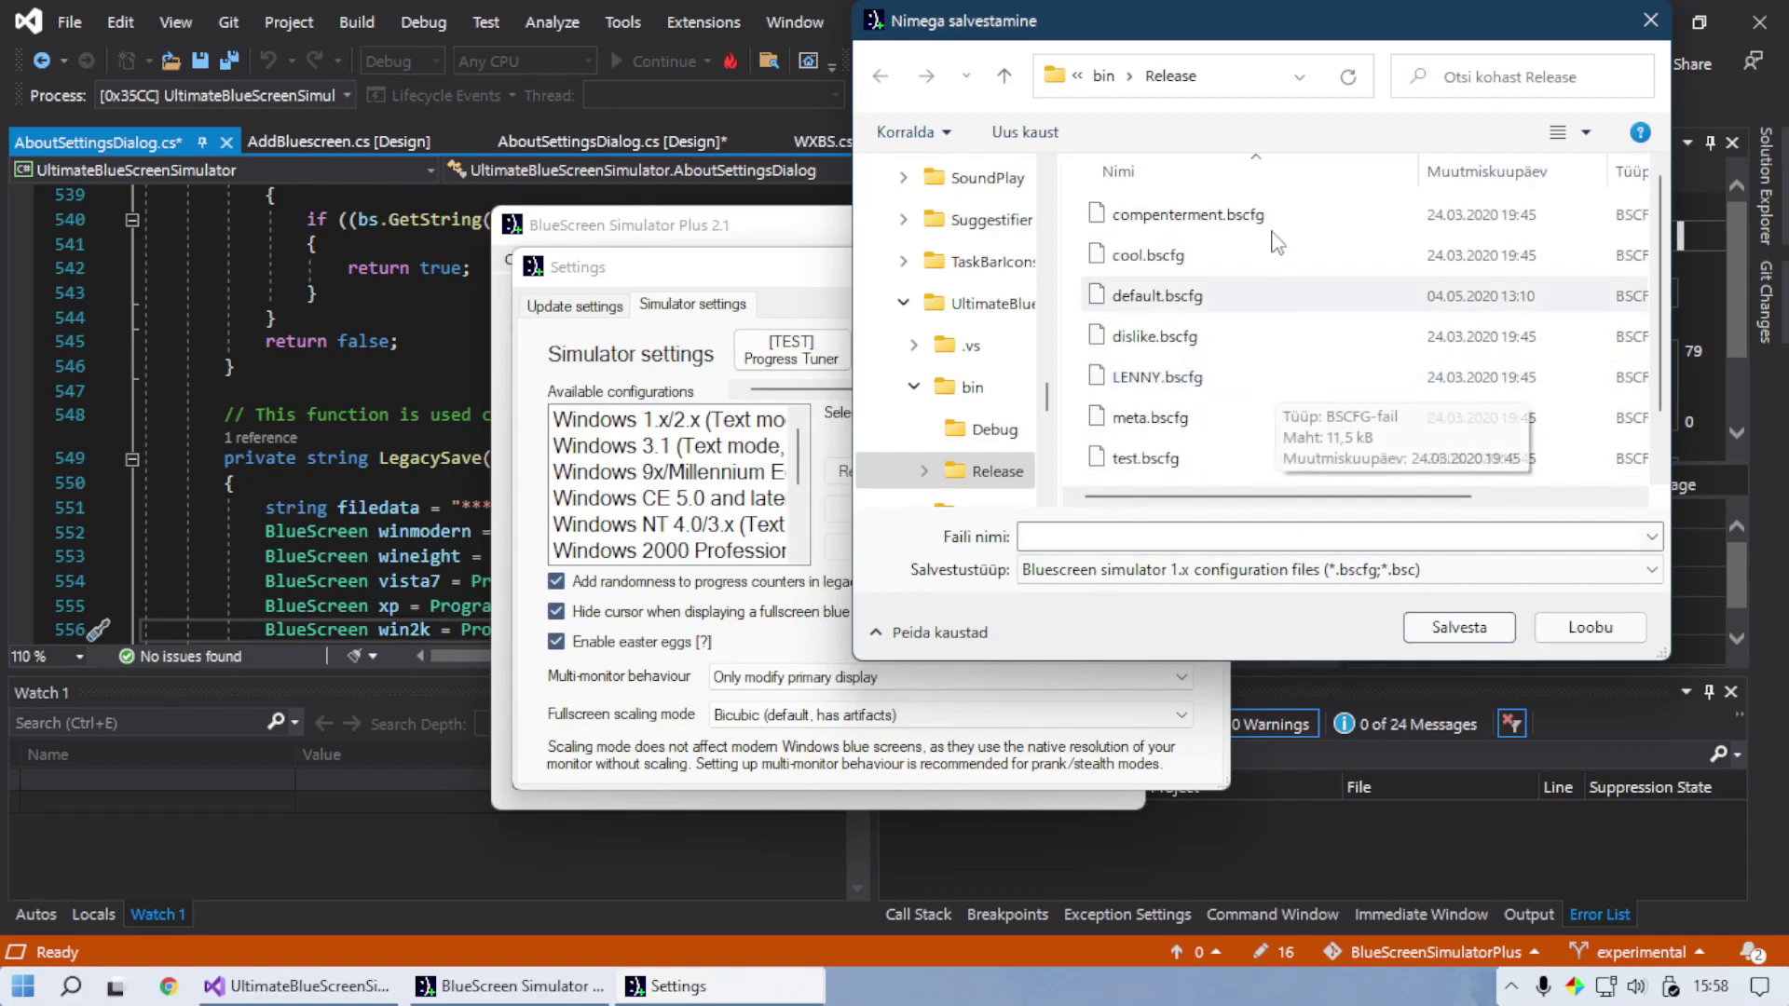
drag(1132, 7, 897, 239)
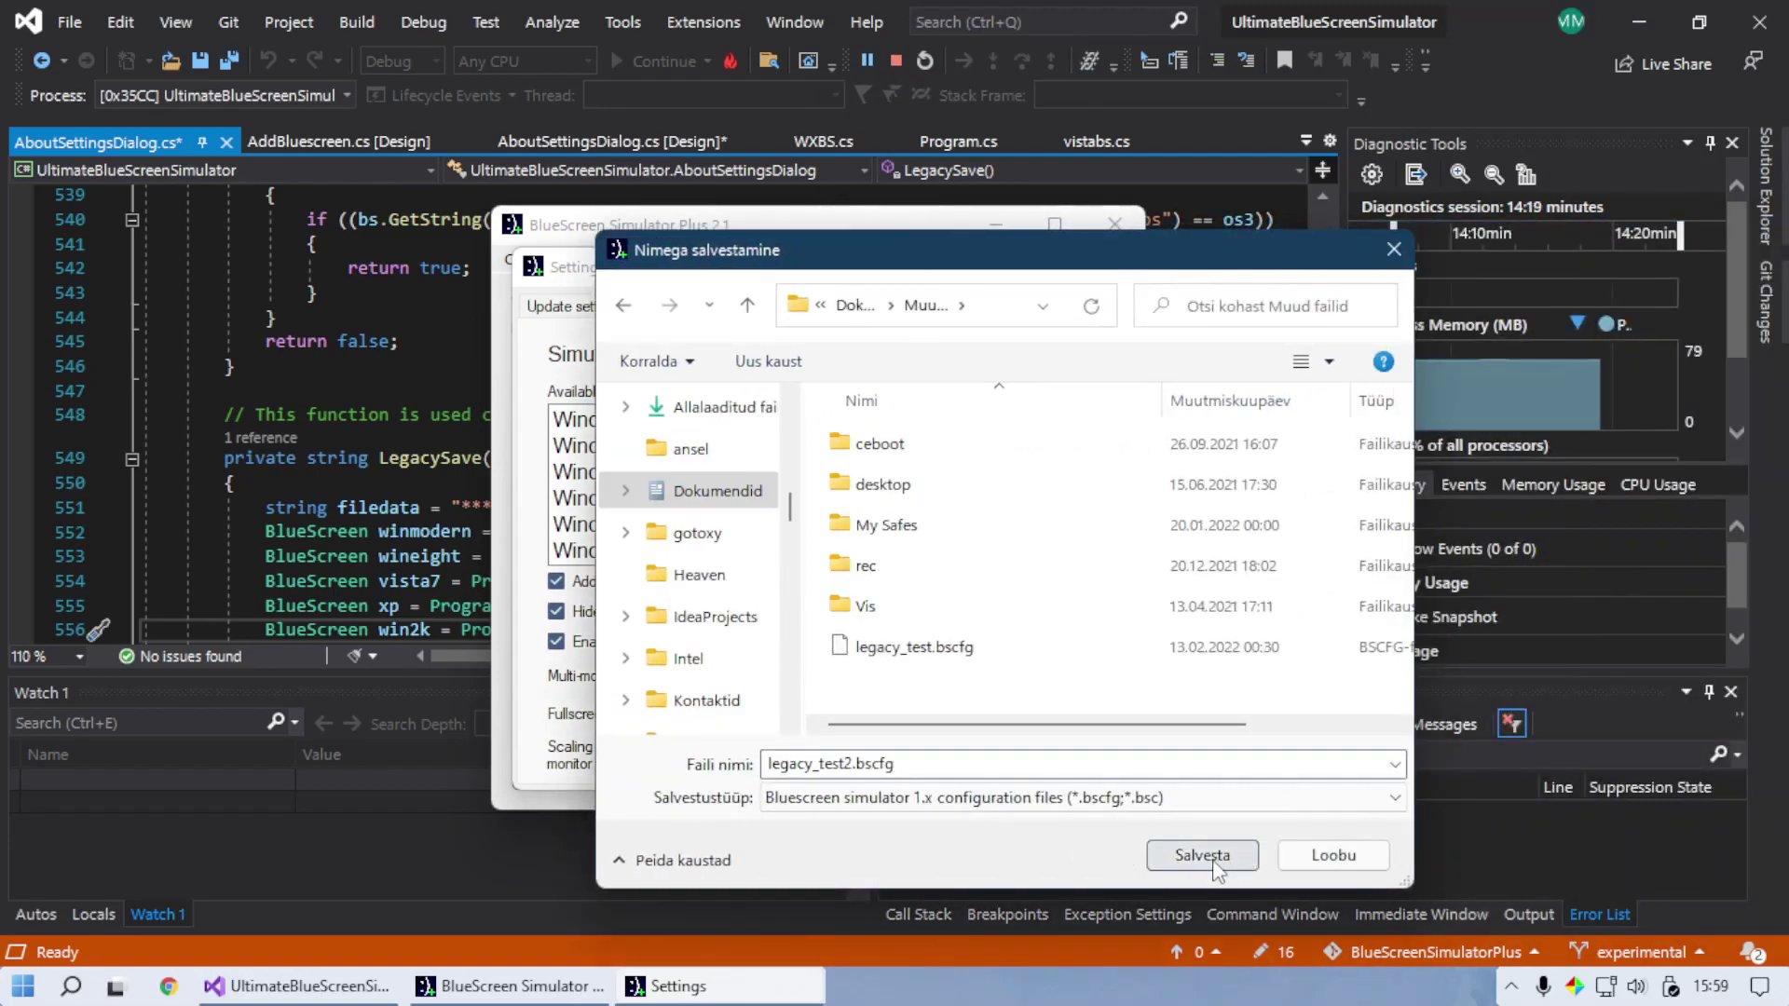
click(1212, 861)
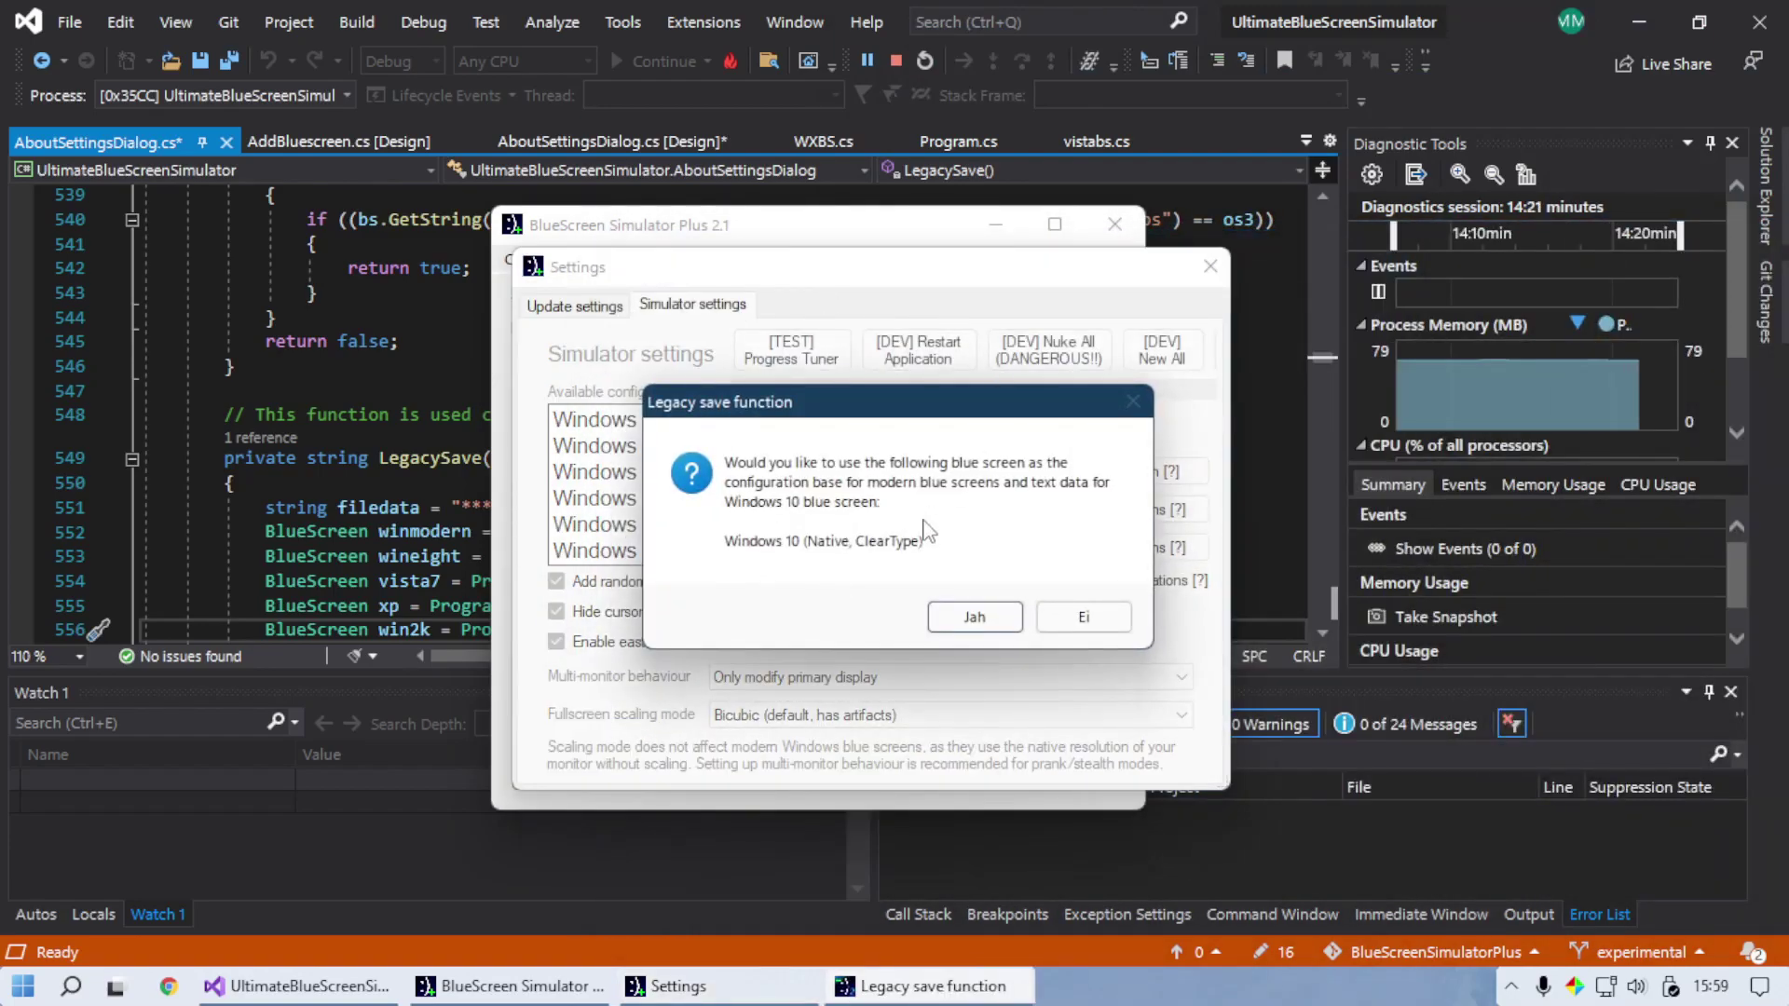
Step: Accept the suggested Windows 10, Windows 8/8.1, Windows CE and remaining blue screens as bases for the legacy file
click(969, 620)
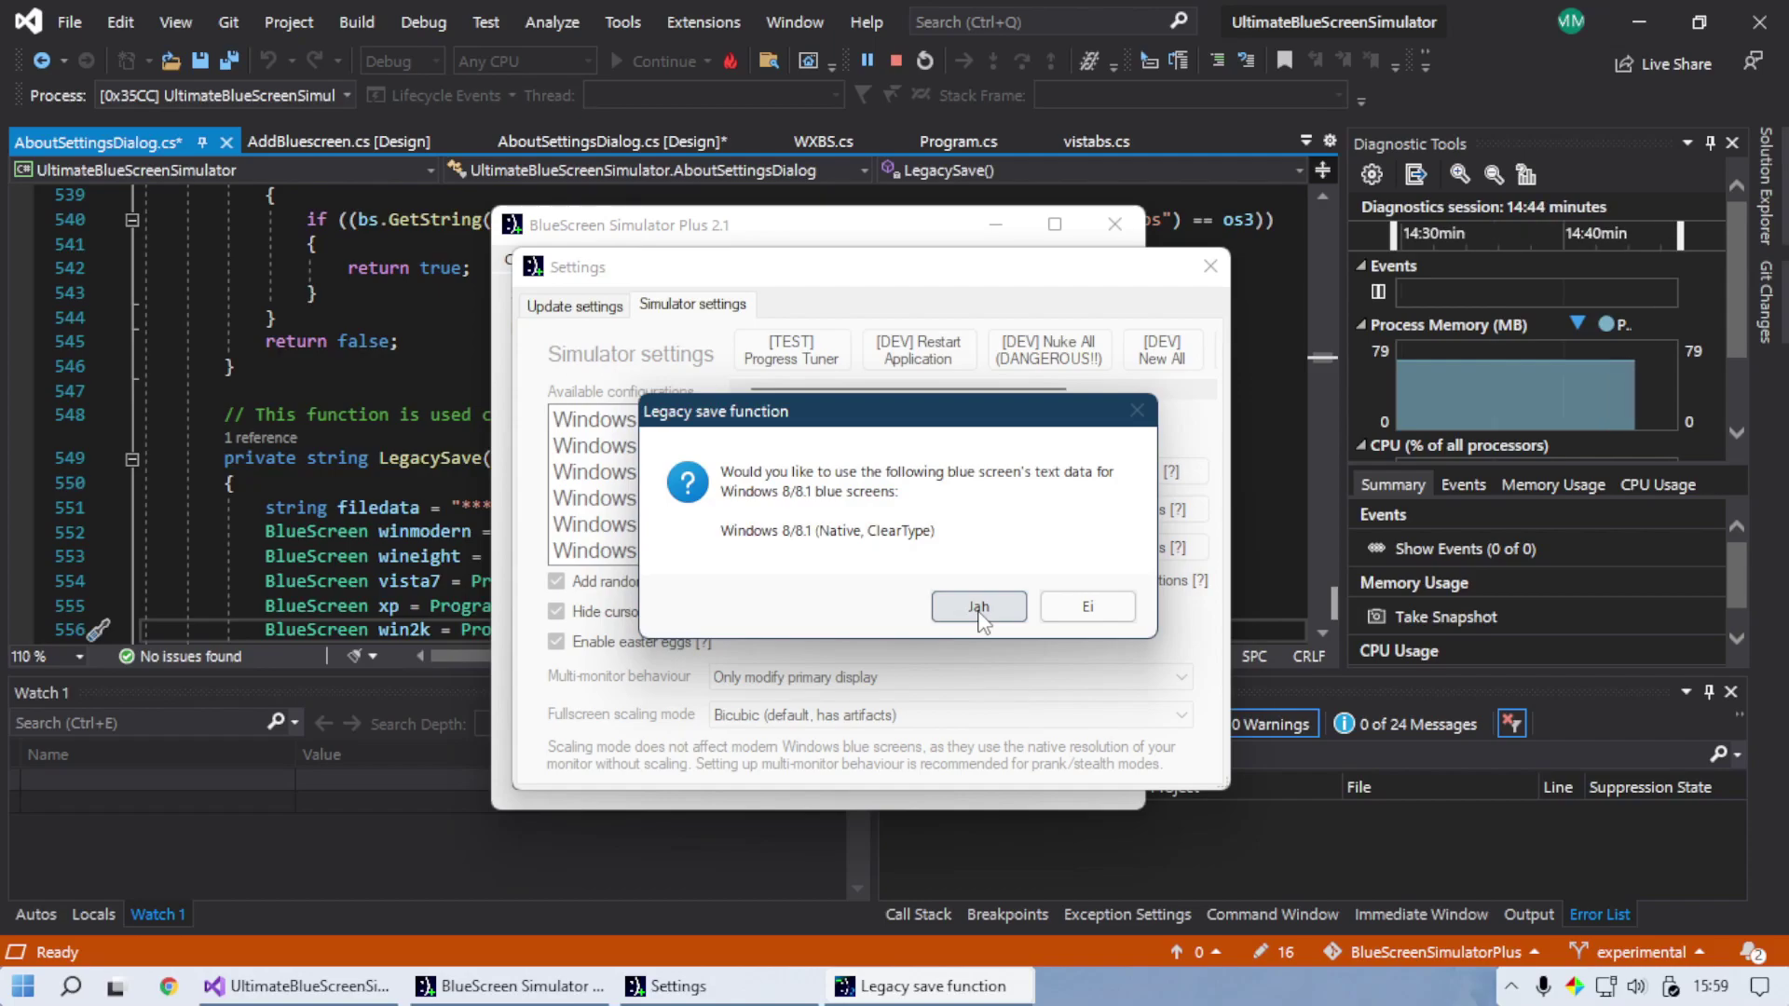
click(979, 607)
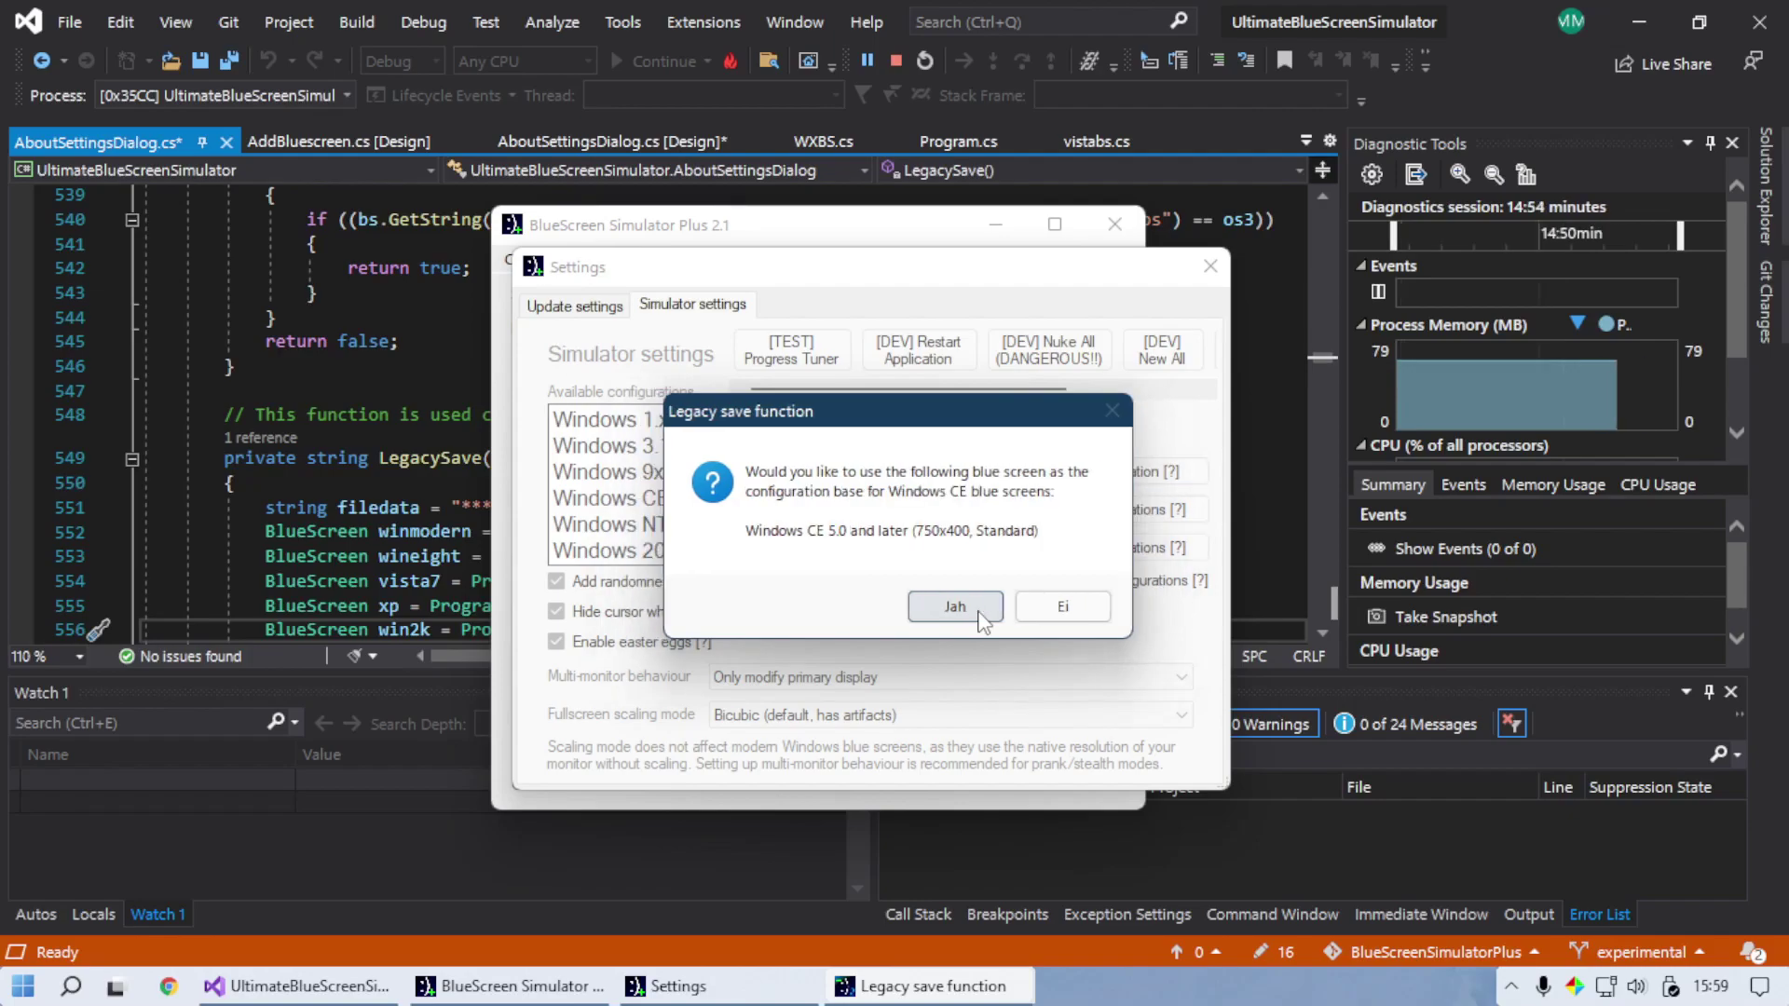
click(978, 614)
click(981, 609)
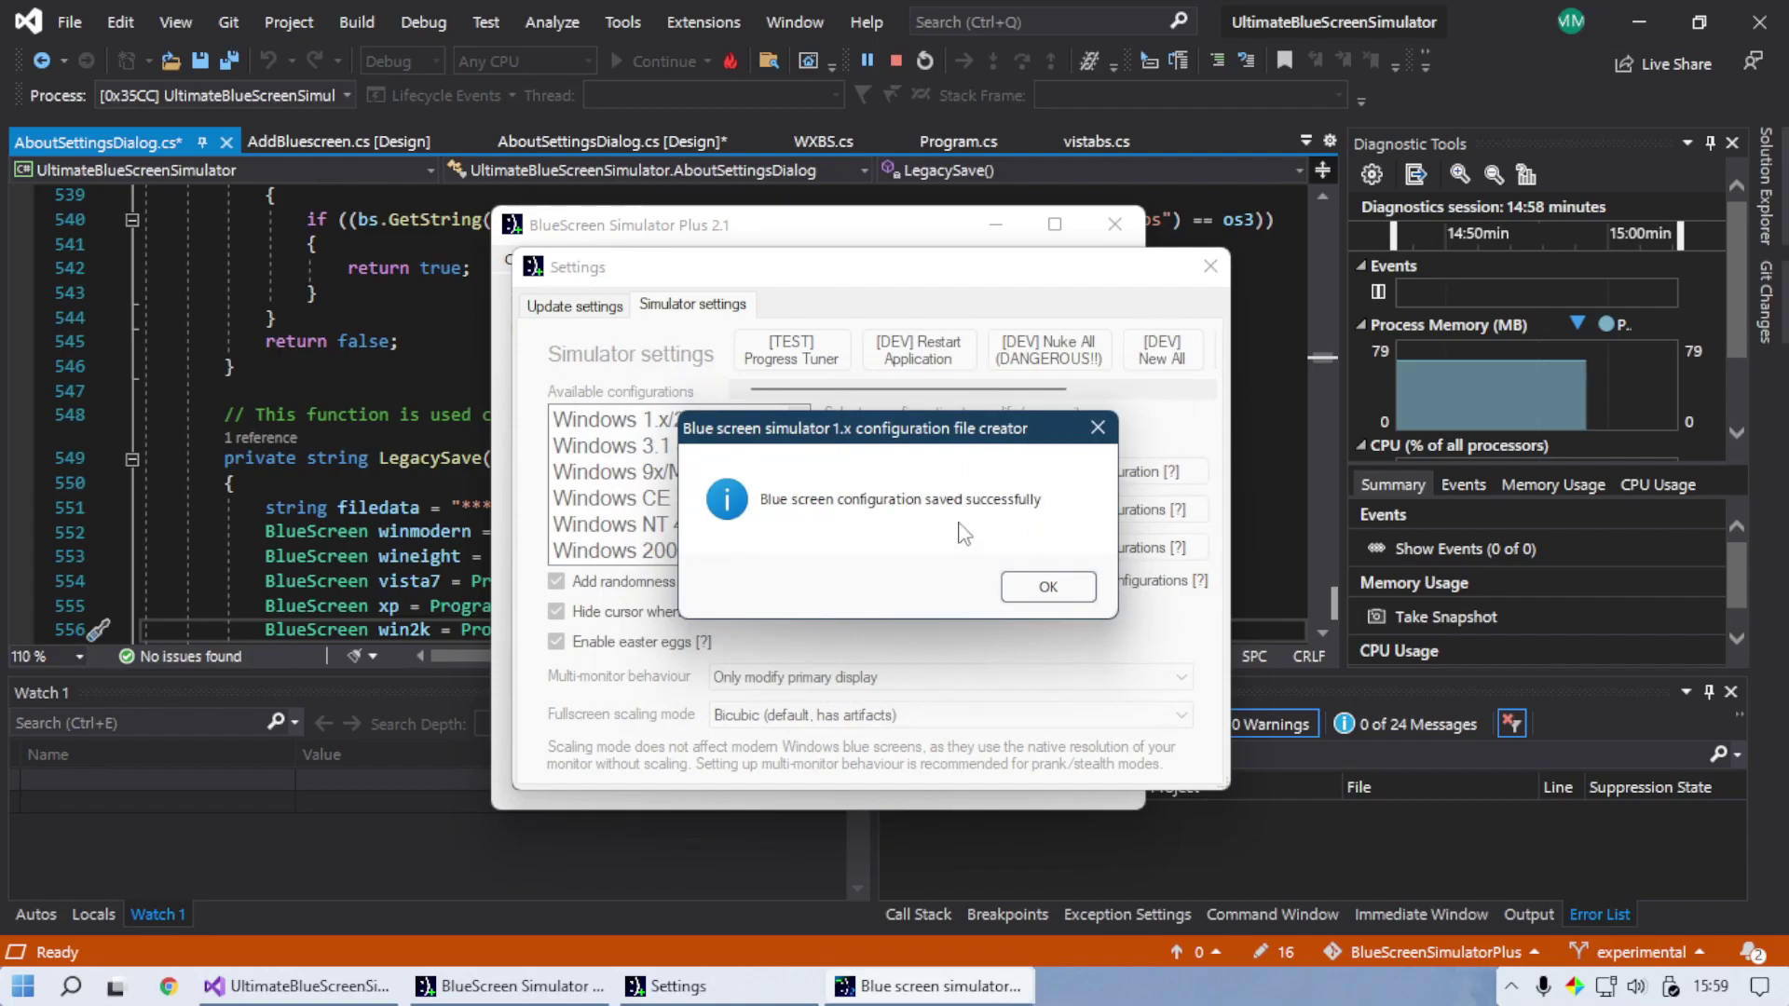
click(1093, 589)
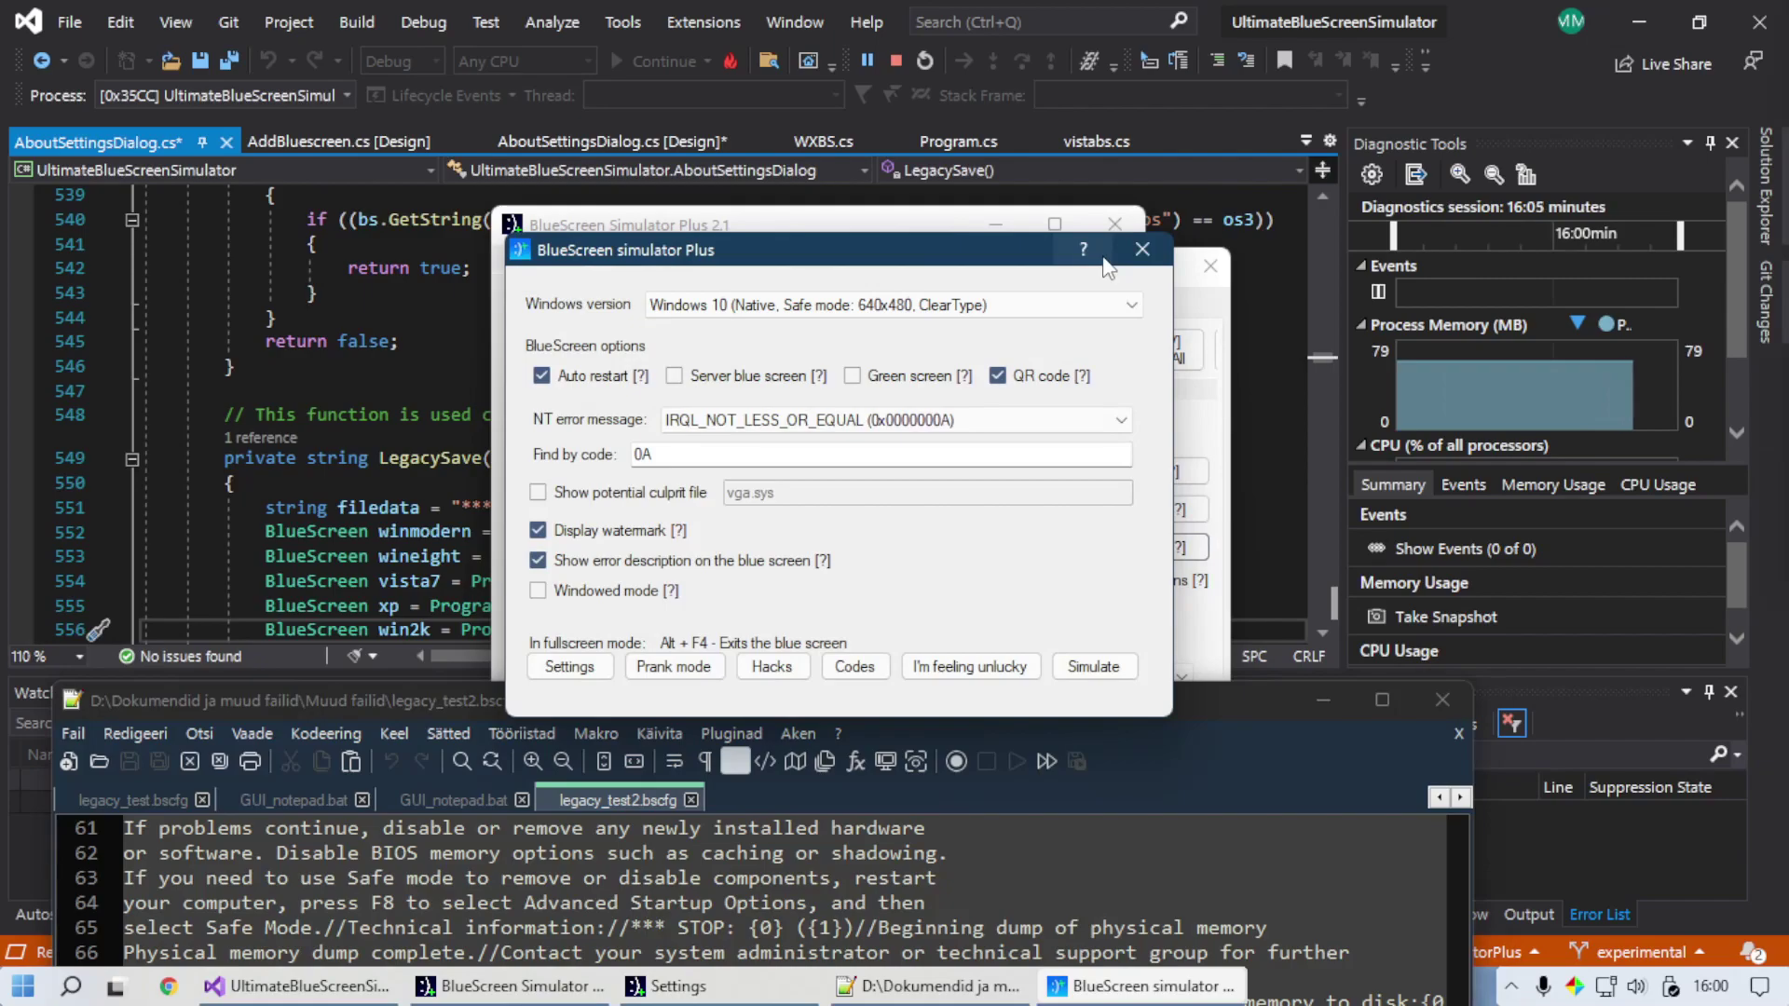
Step: In the older BlueScreen simulator Plus, view the about information, then simulate the Windows 10 blue screen and exit it
click(1087, 251)
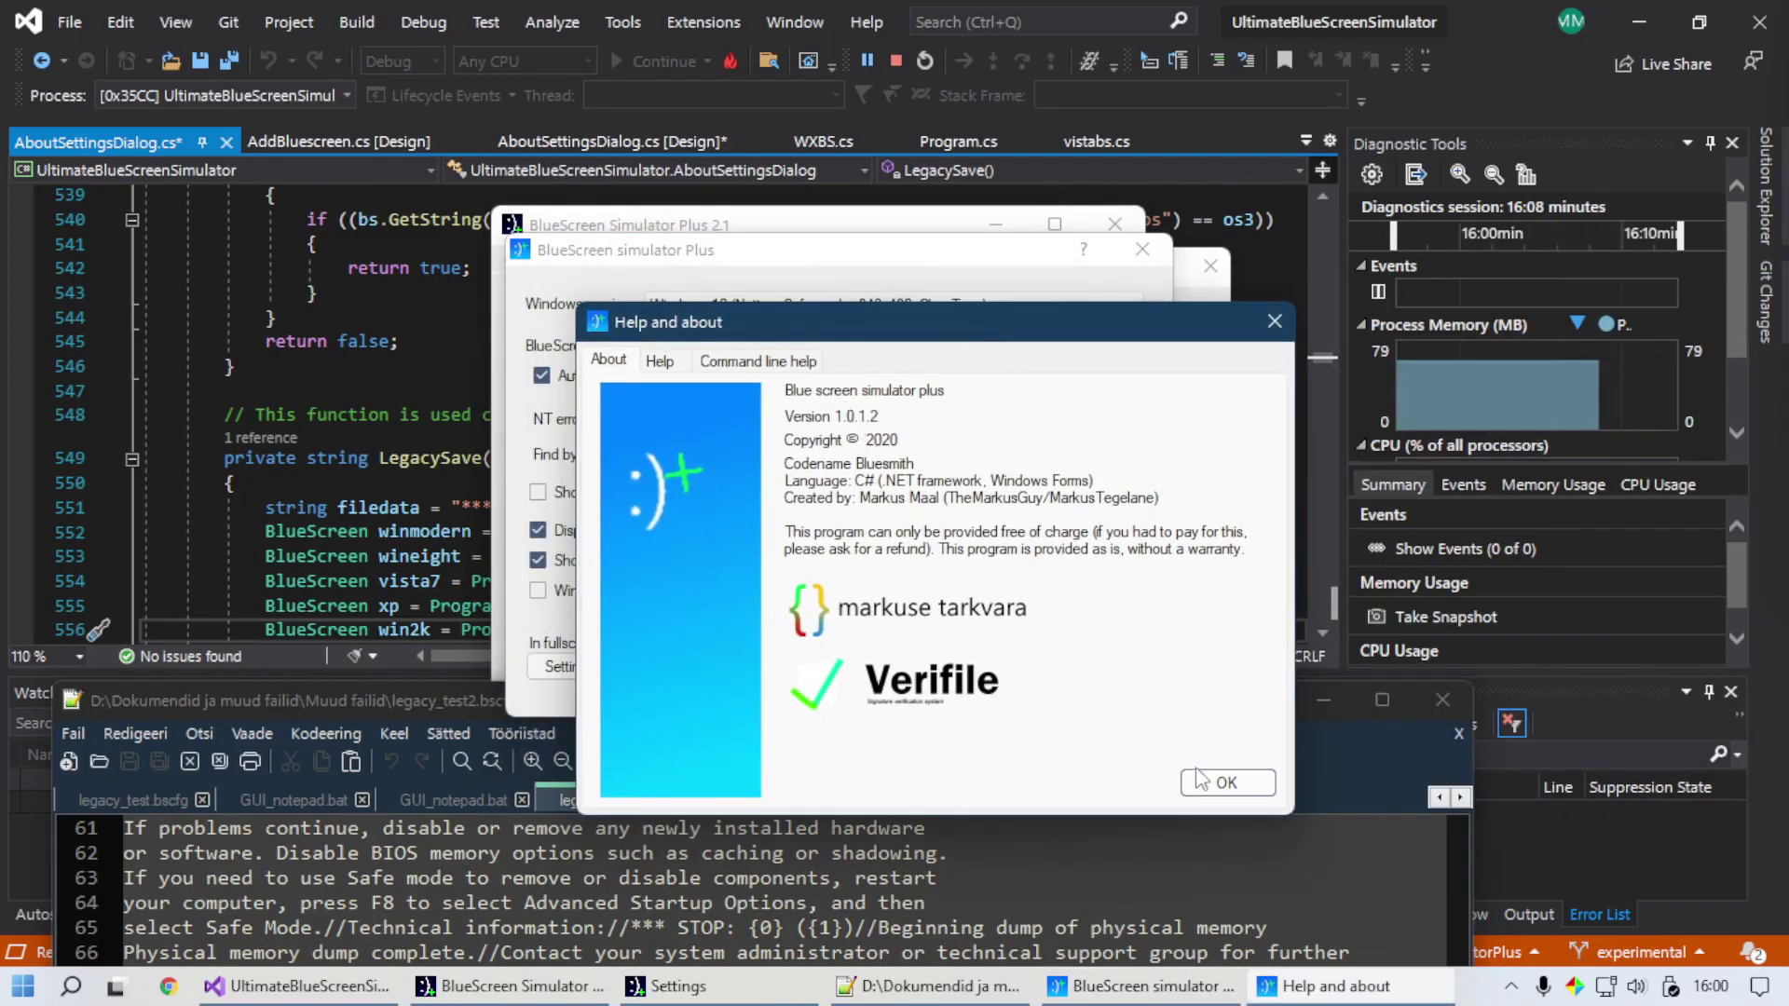
click(1227, 783)
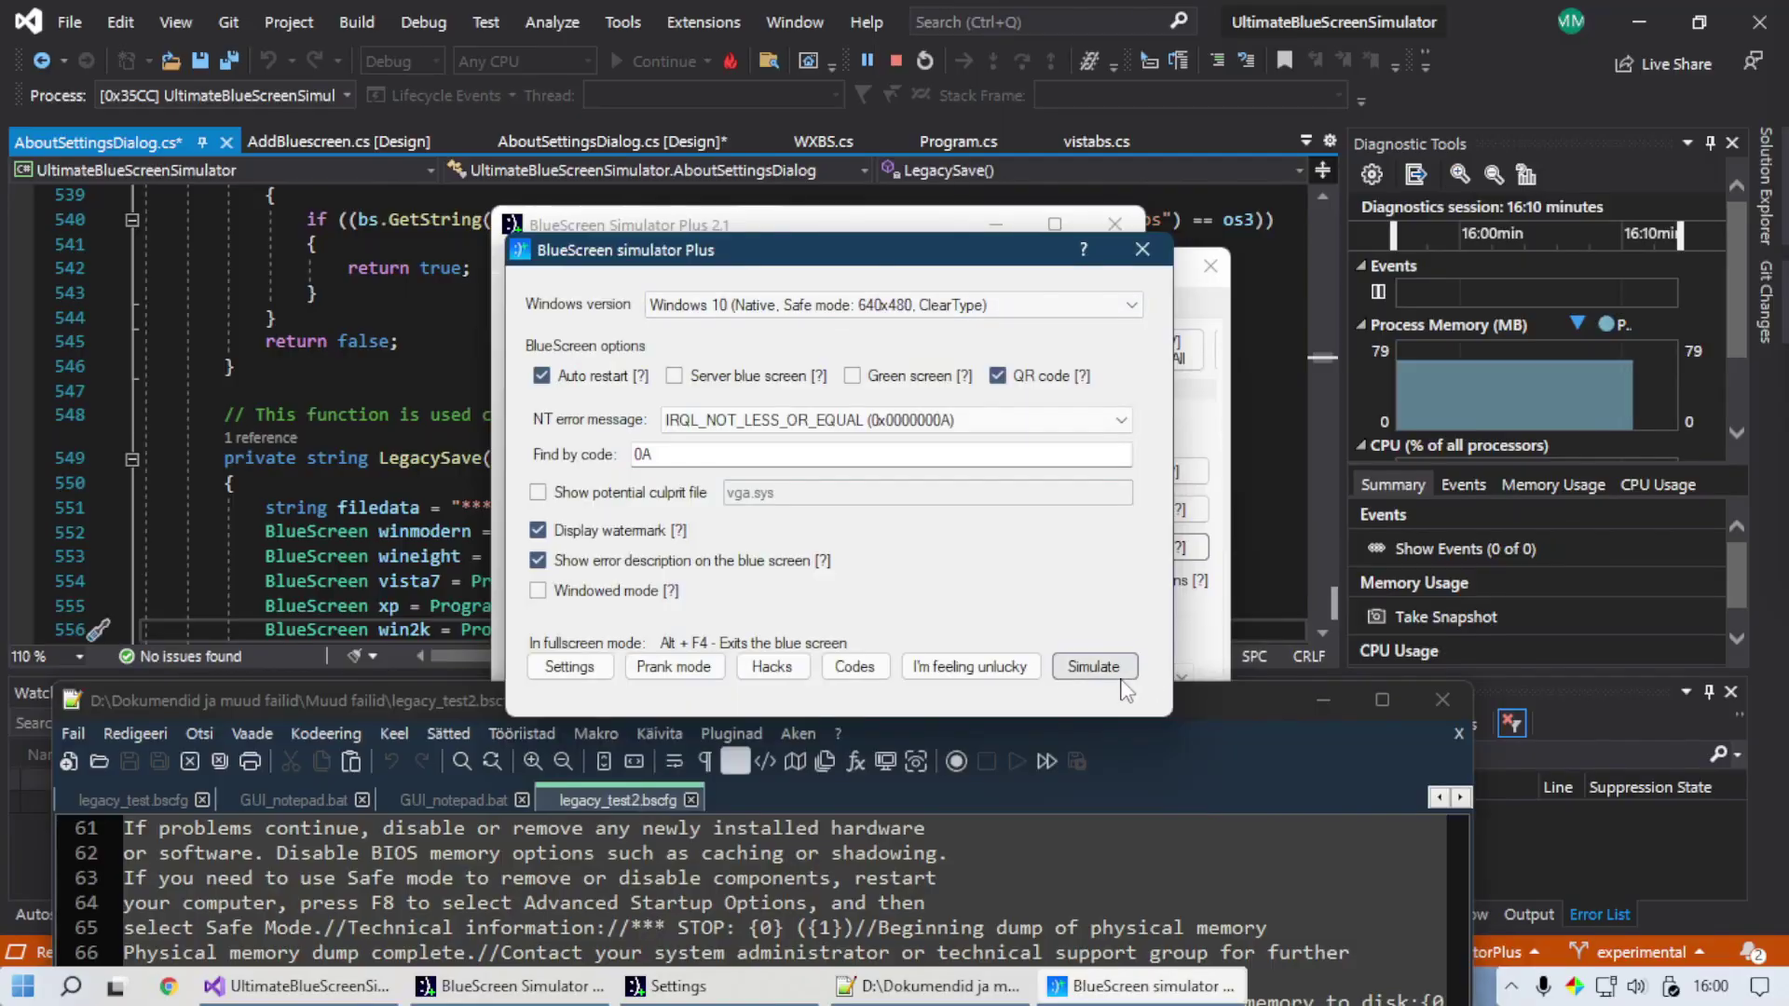
click(1093, 666)
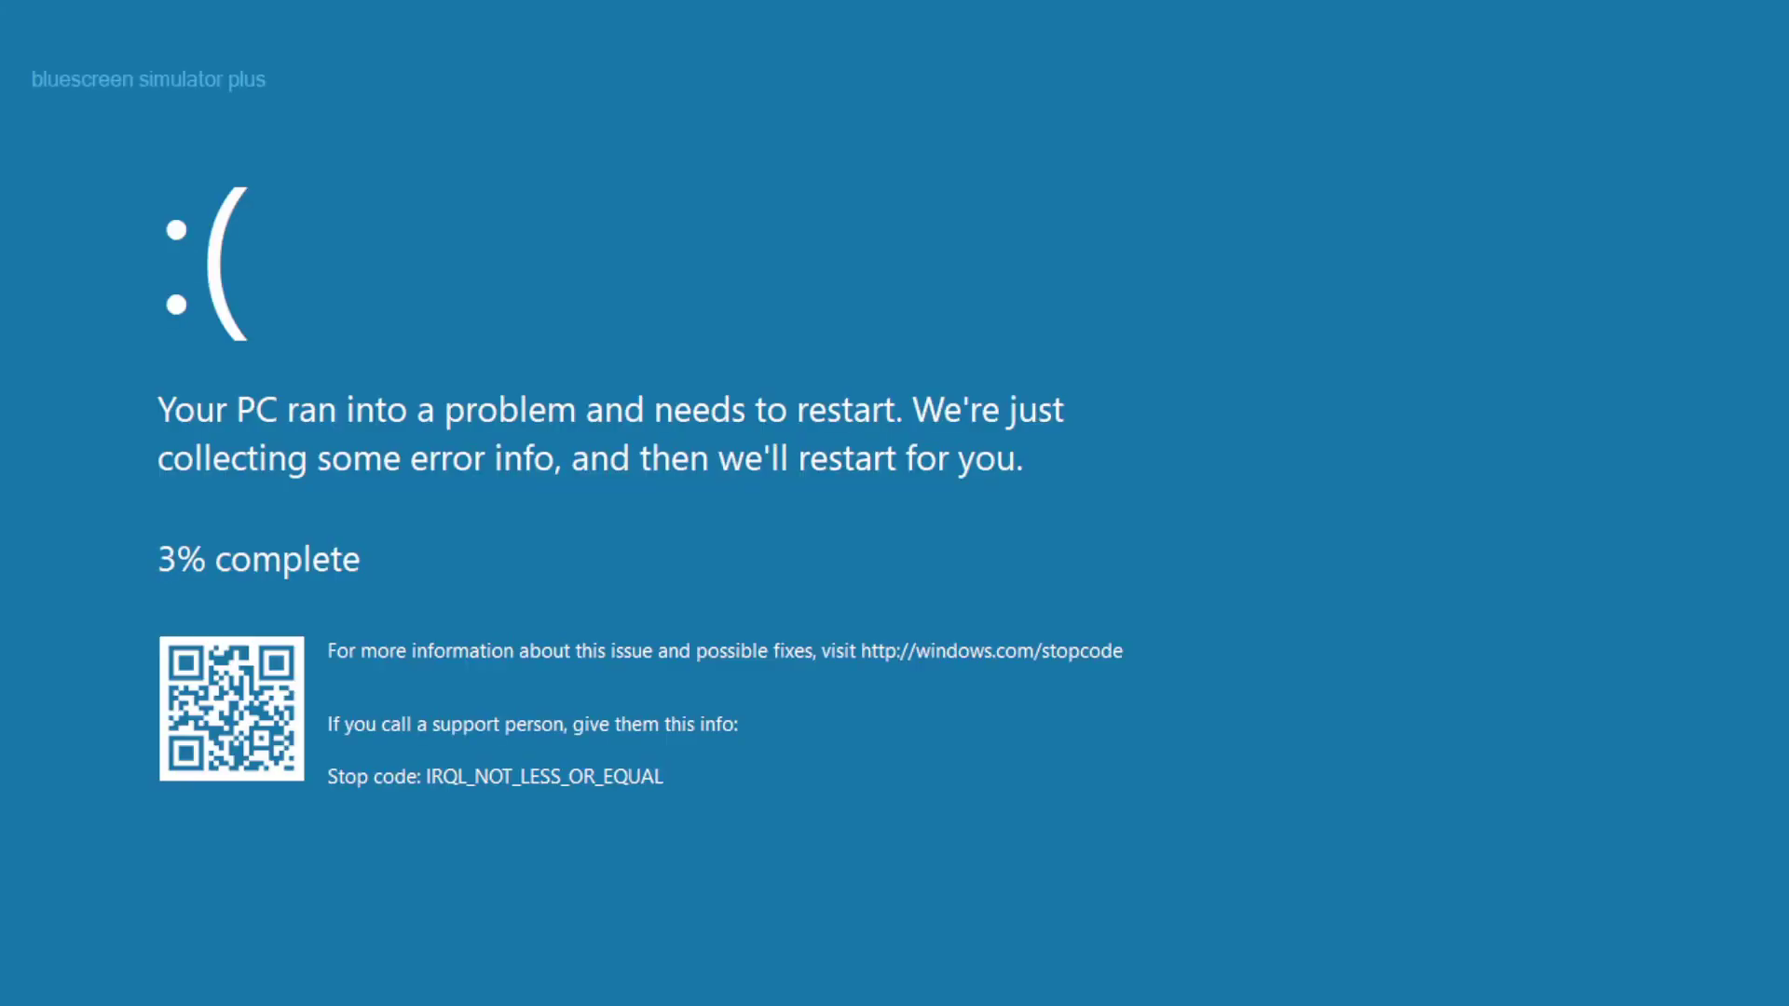
key(alt+F4)
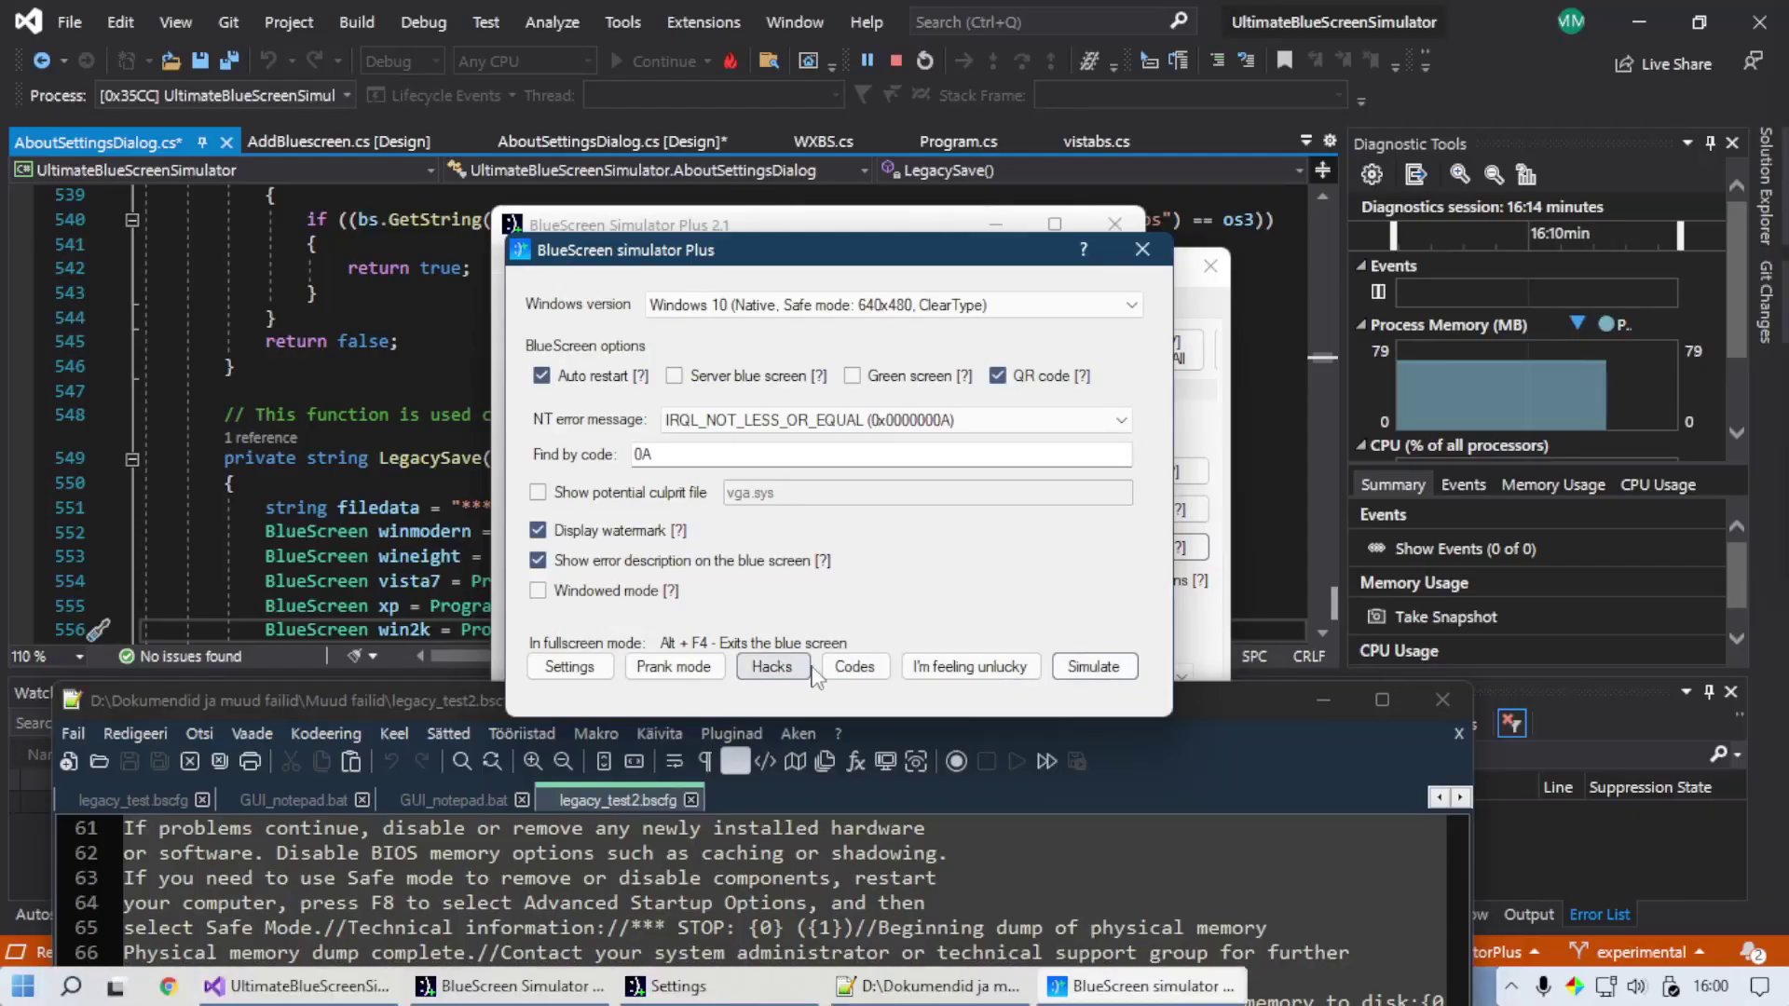
Step: View the Bluescreen hacks properties and browse the loadable configuration files in the Muud failid folder, leaving both dialogs without choosing a file
click(772, 667)
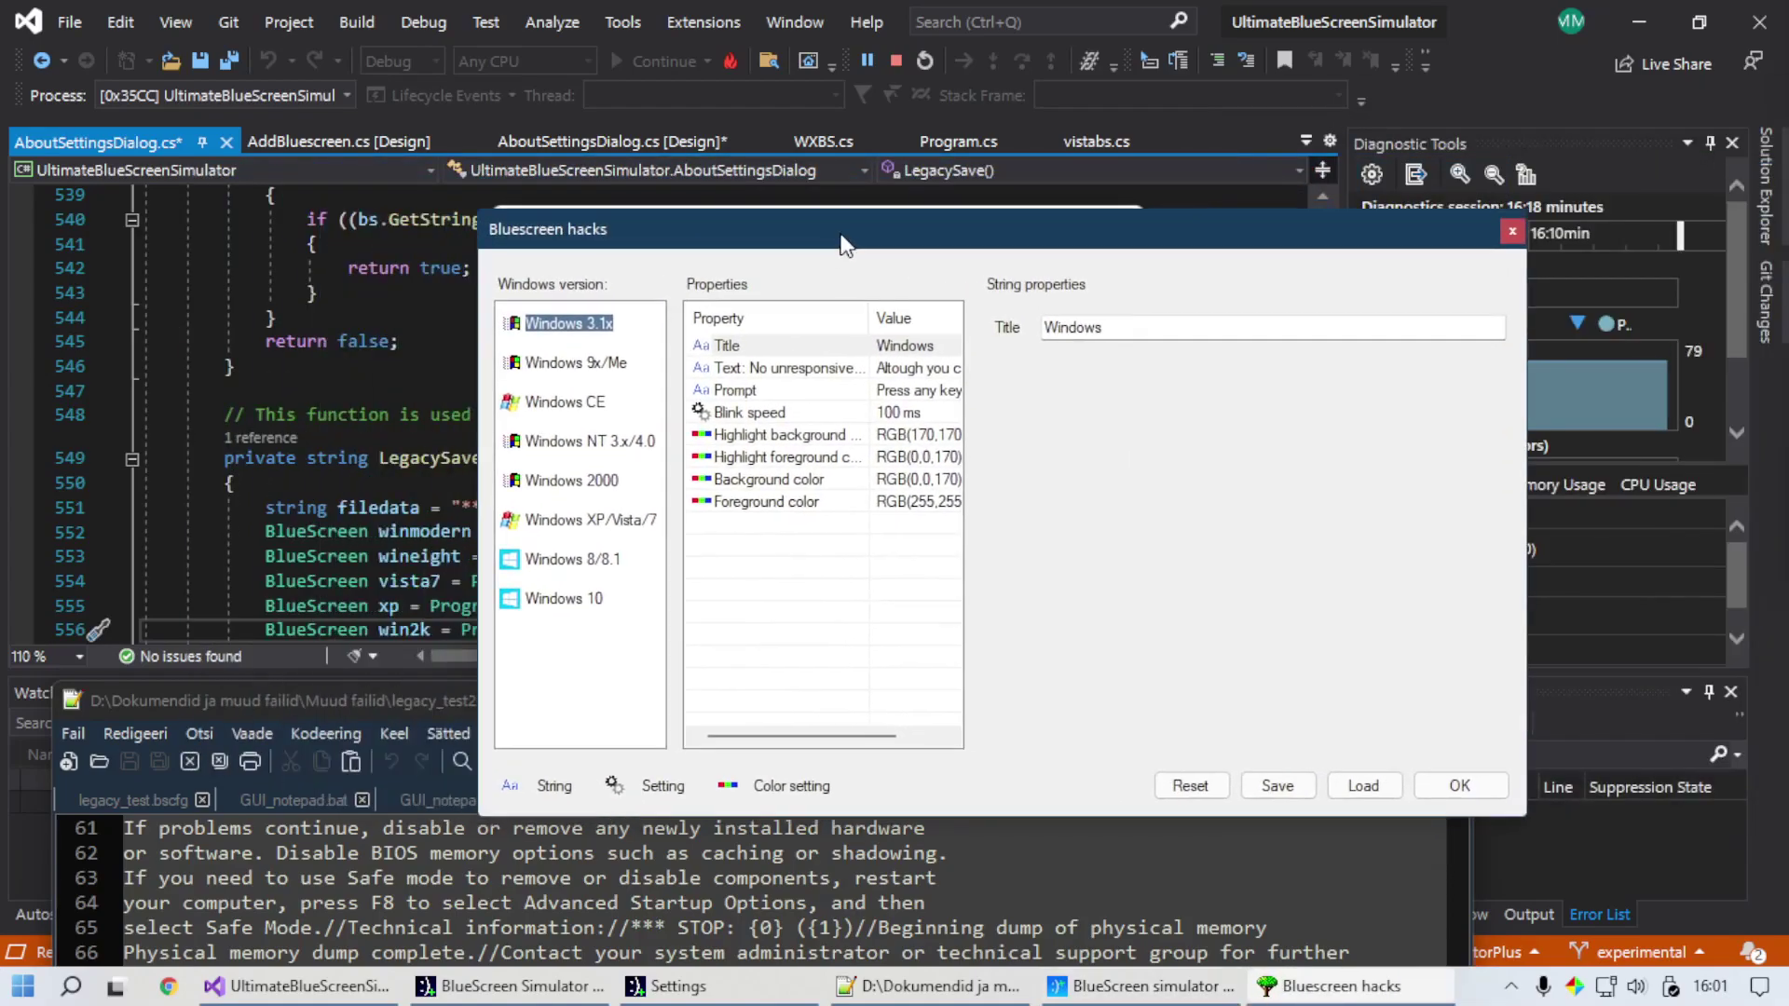
click(1328, 764)
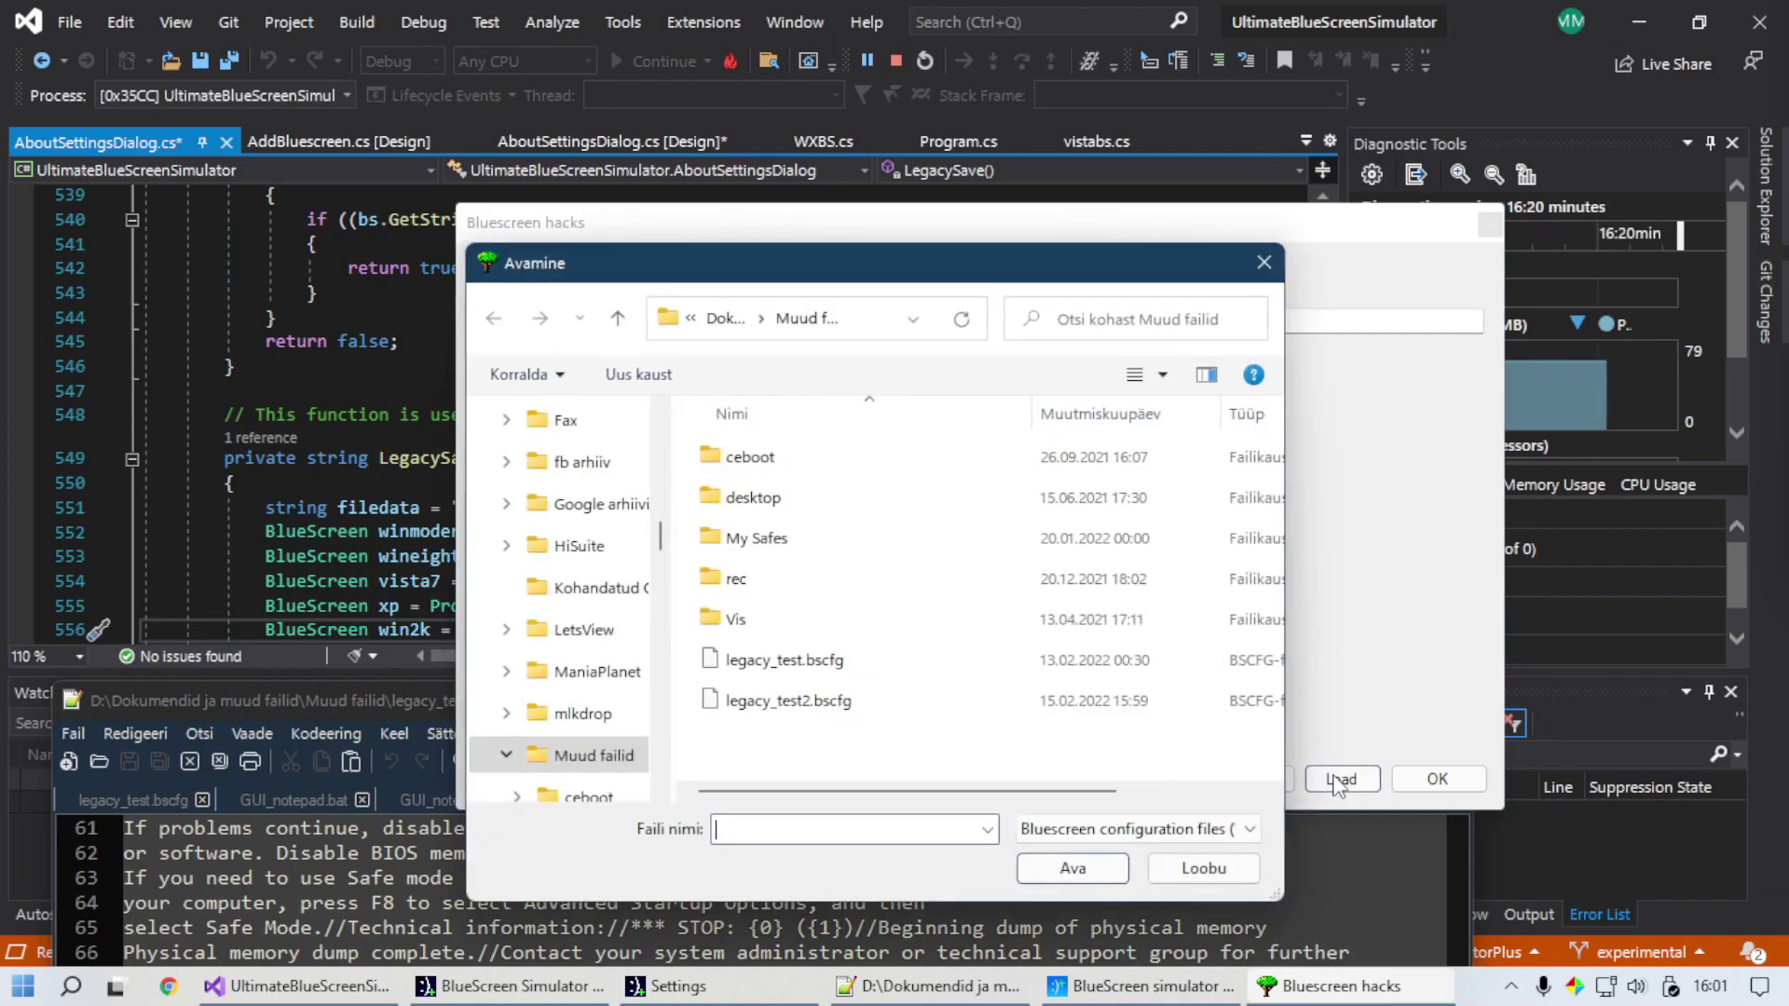
key(Escape)
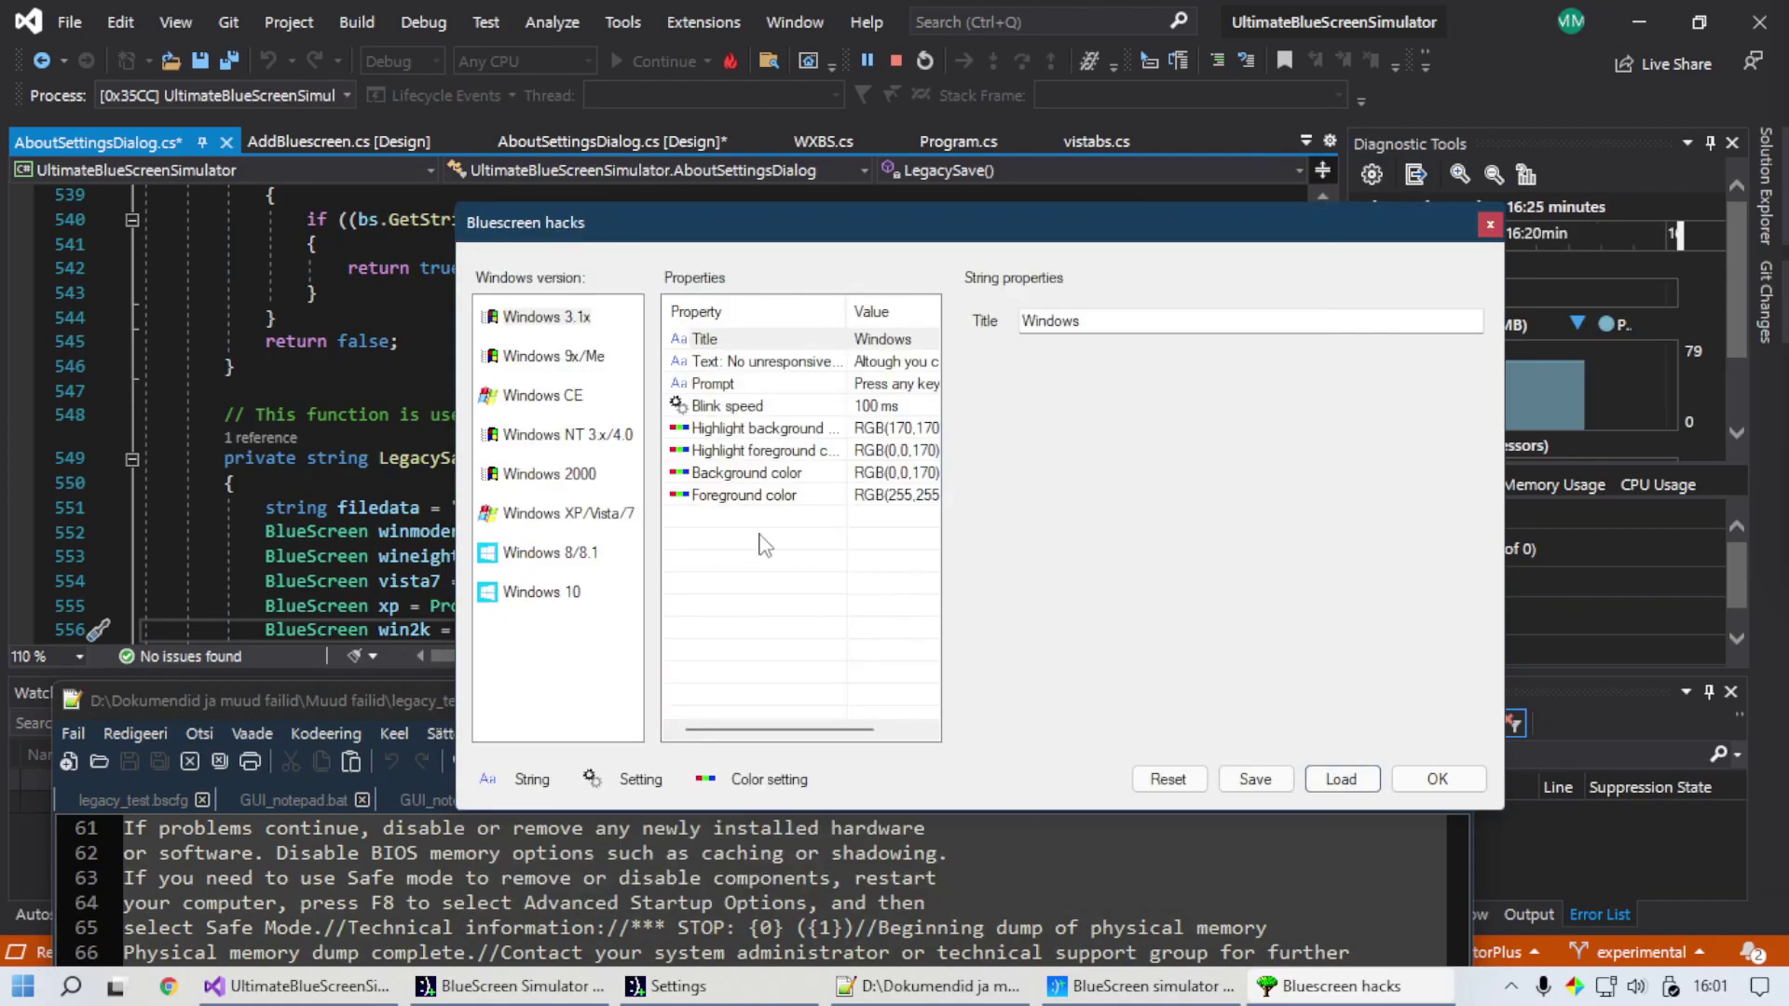
key(Escape)
Step: Simulate the Windows Vista/7 (640x480, ClearType) blue screen in the older simulator
click(932, 305)
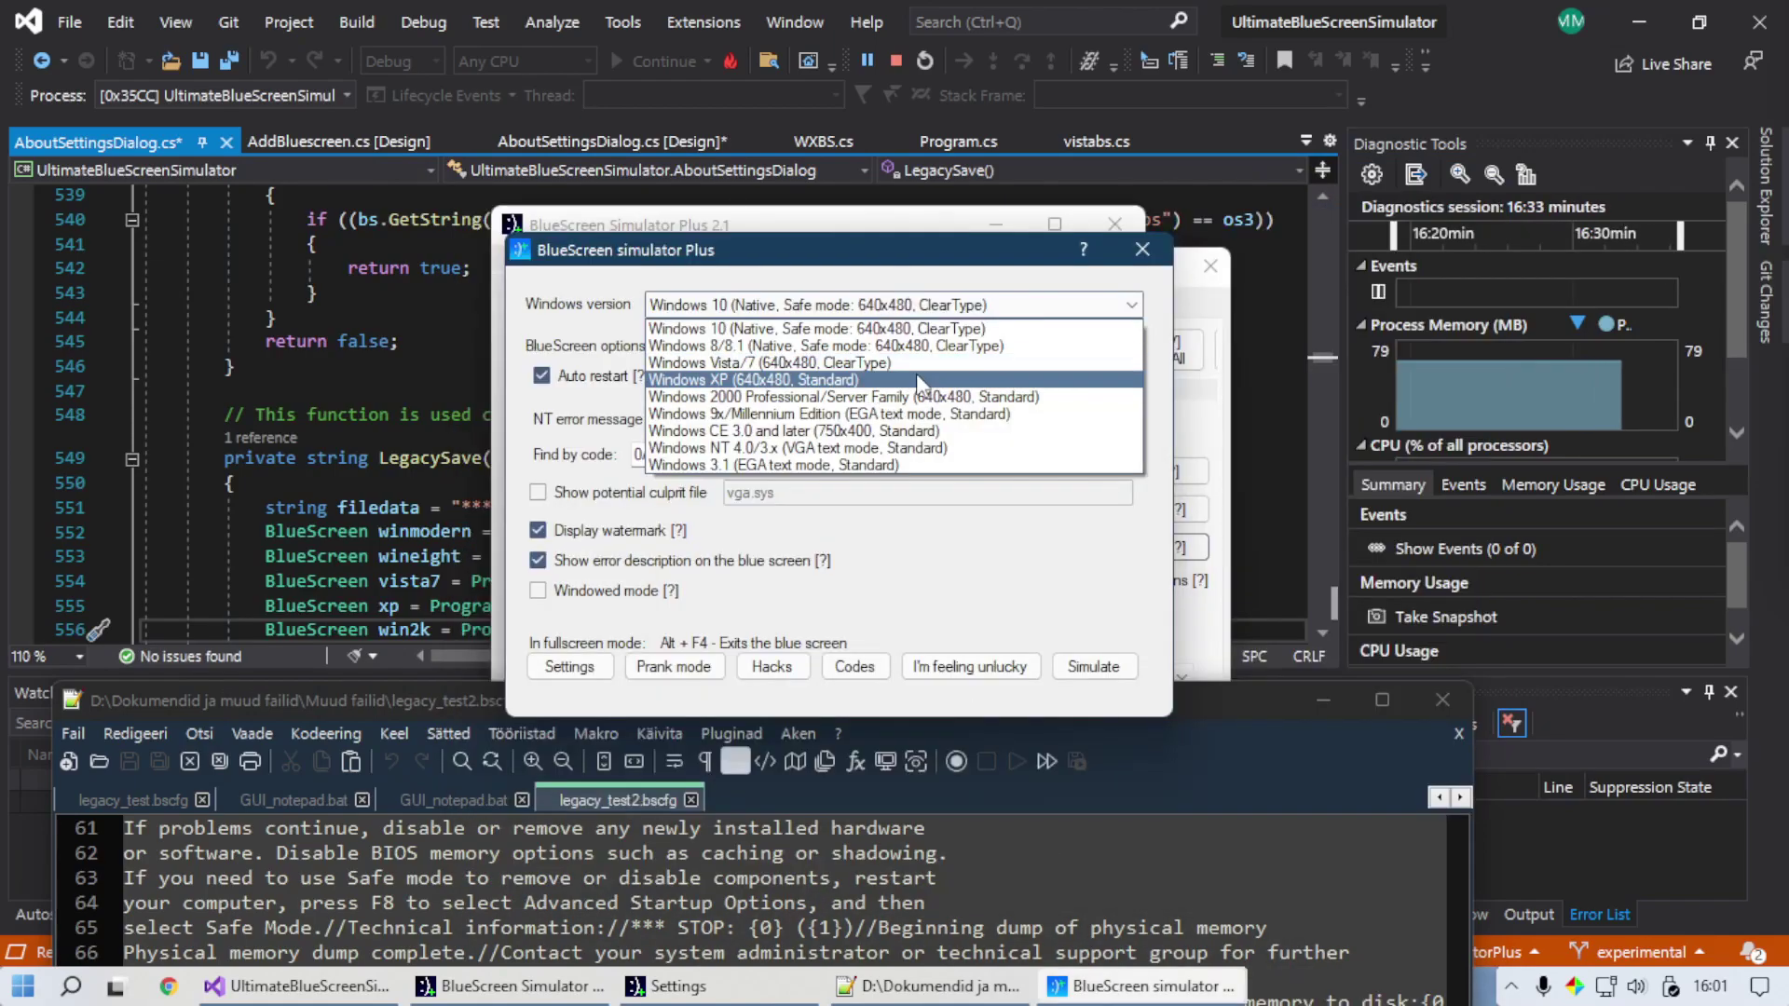
click(934, 363)
click(1095, 667)
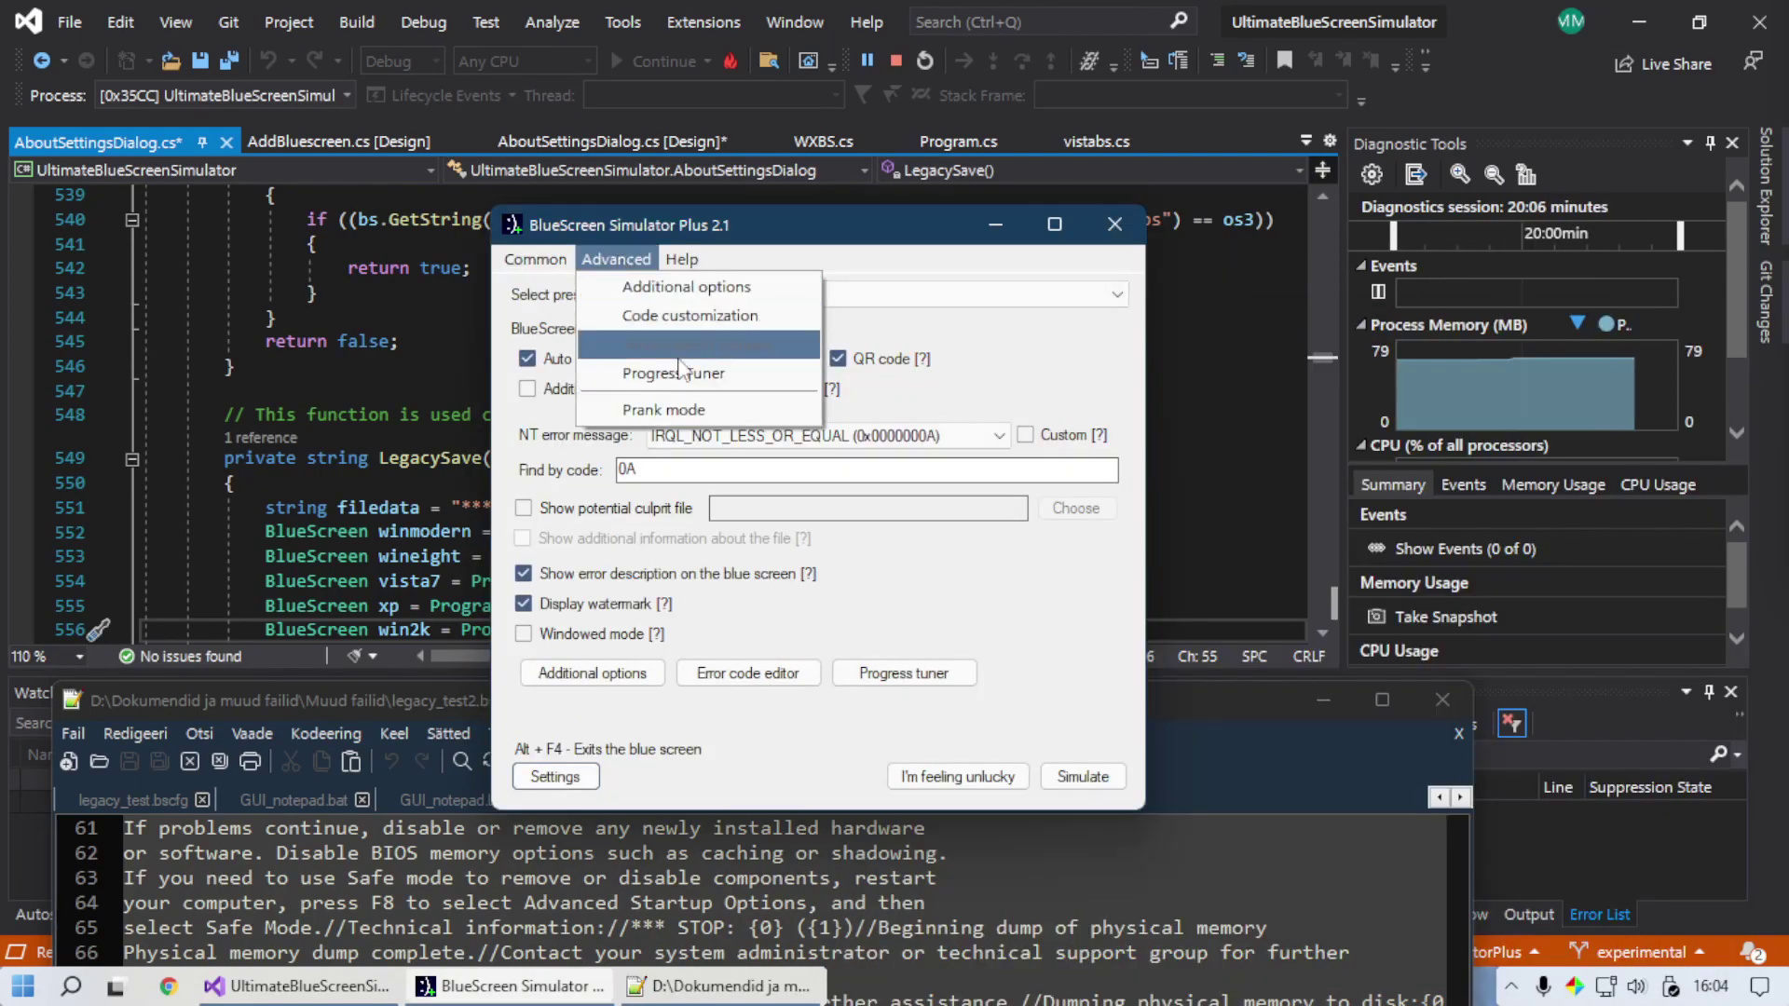
Step: In BlueScreen Simulator Plus 2.1, turn off re-opening after ending prank mode and accept the prank mode settings with the 00:05:00 timer
click(690, 407)
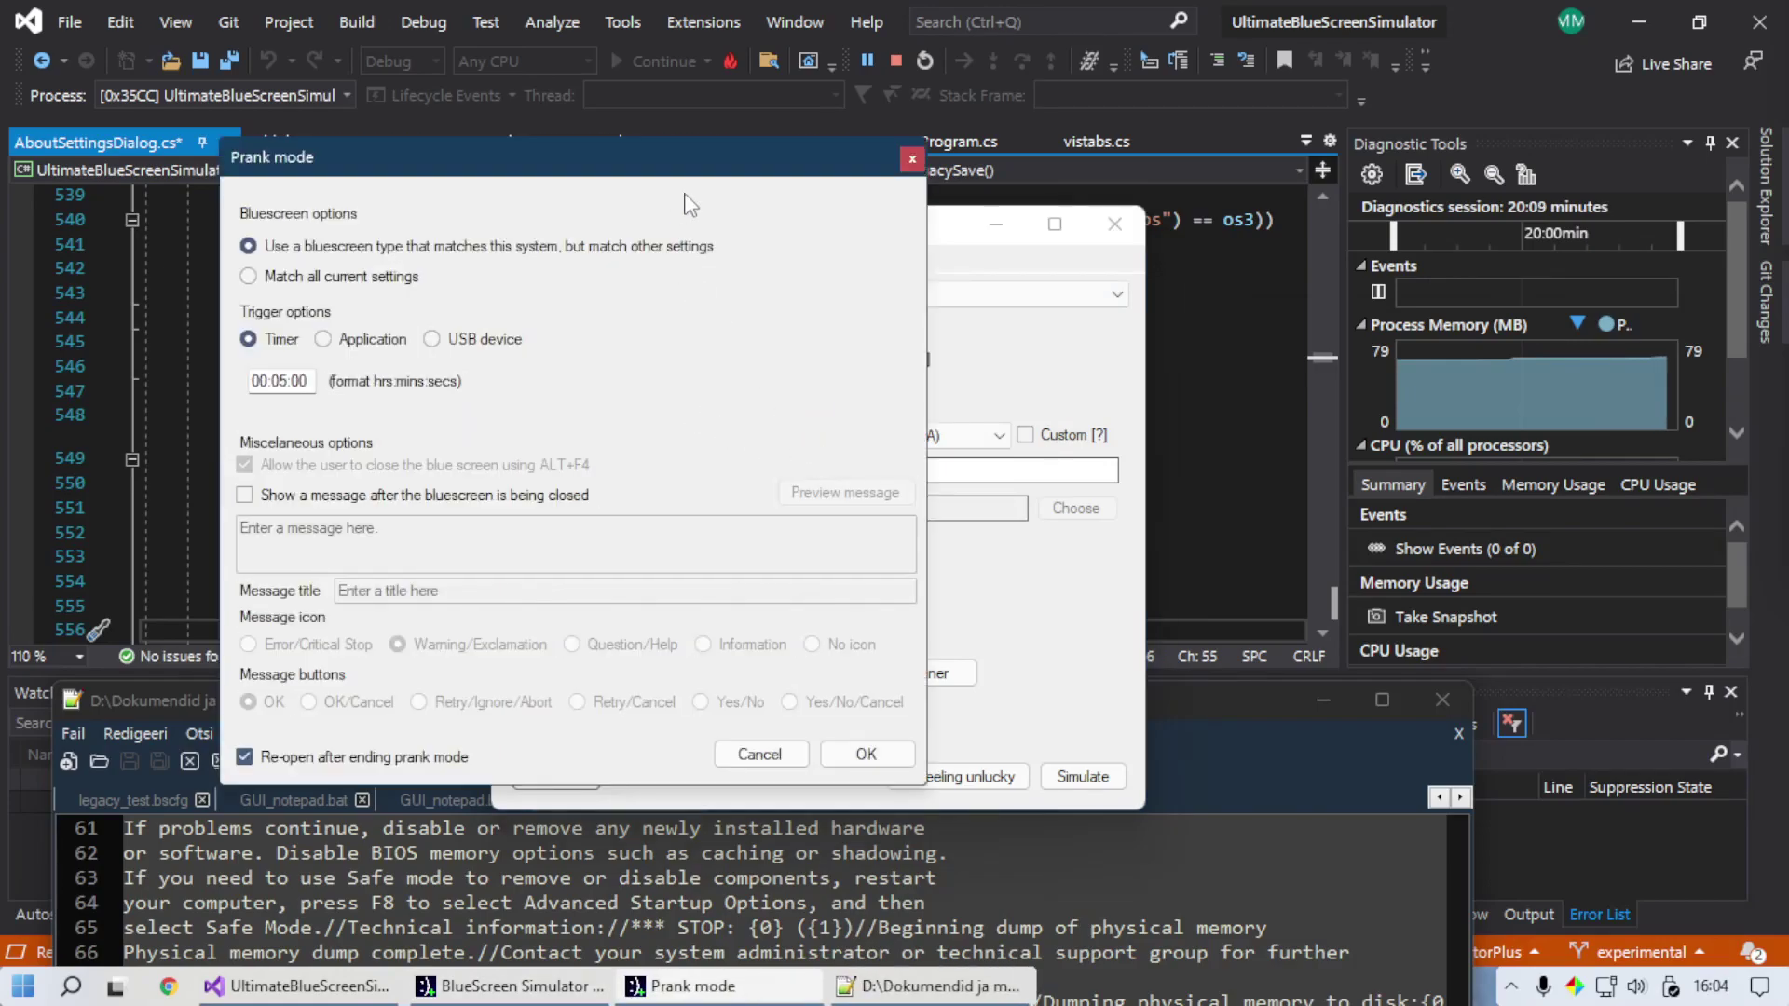
drag(701, 172, 1175, 158)
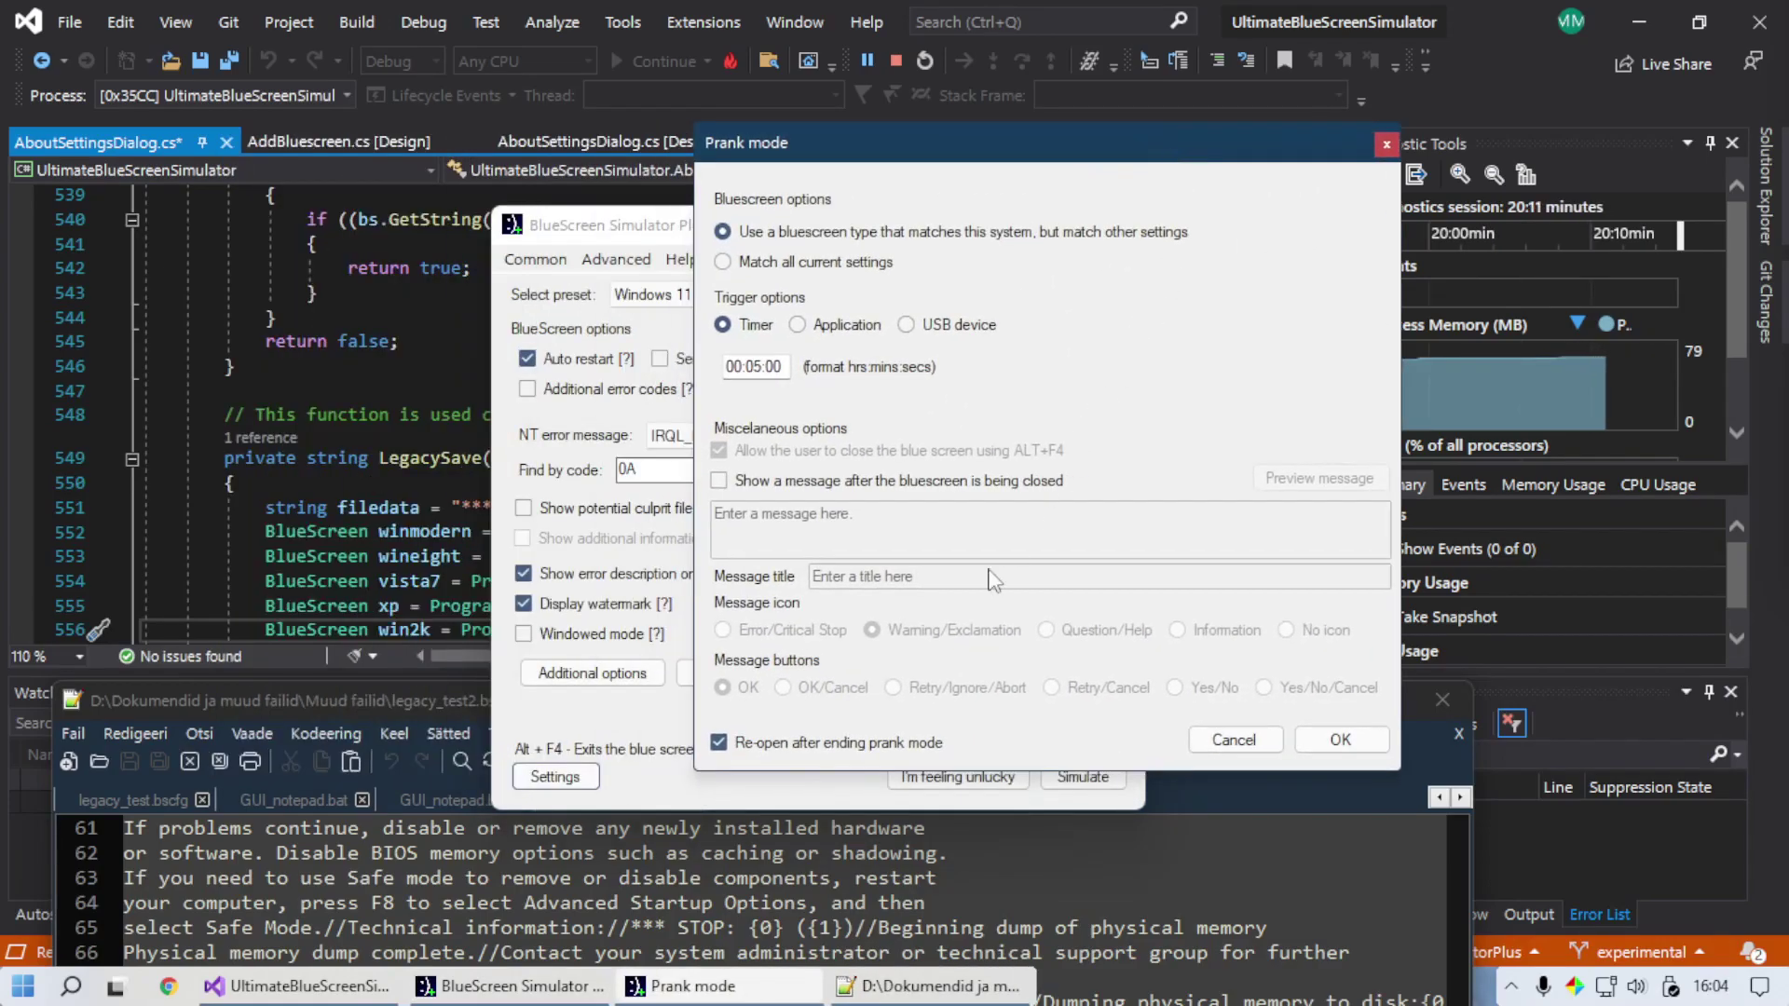
click(766, 746)
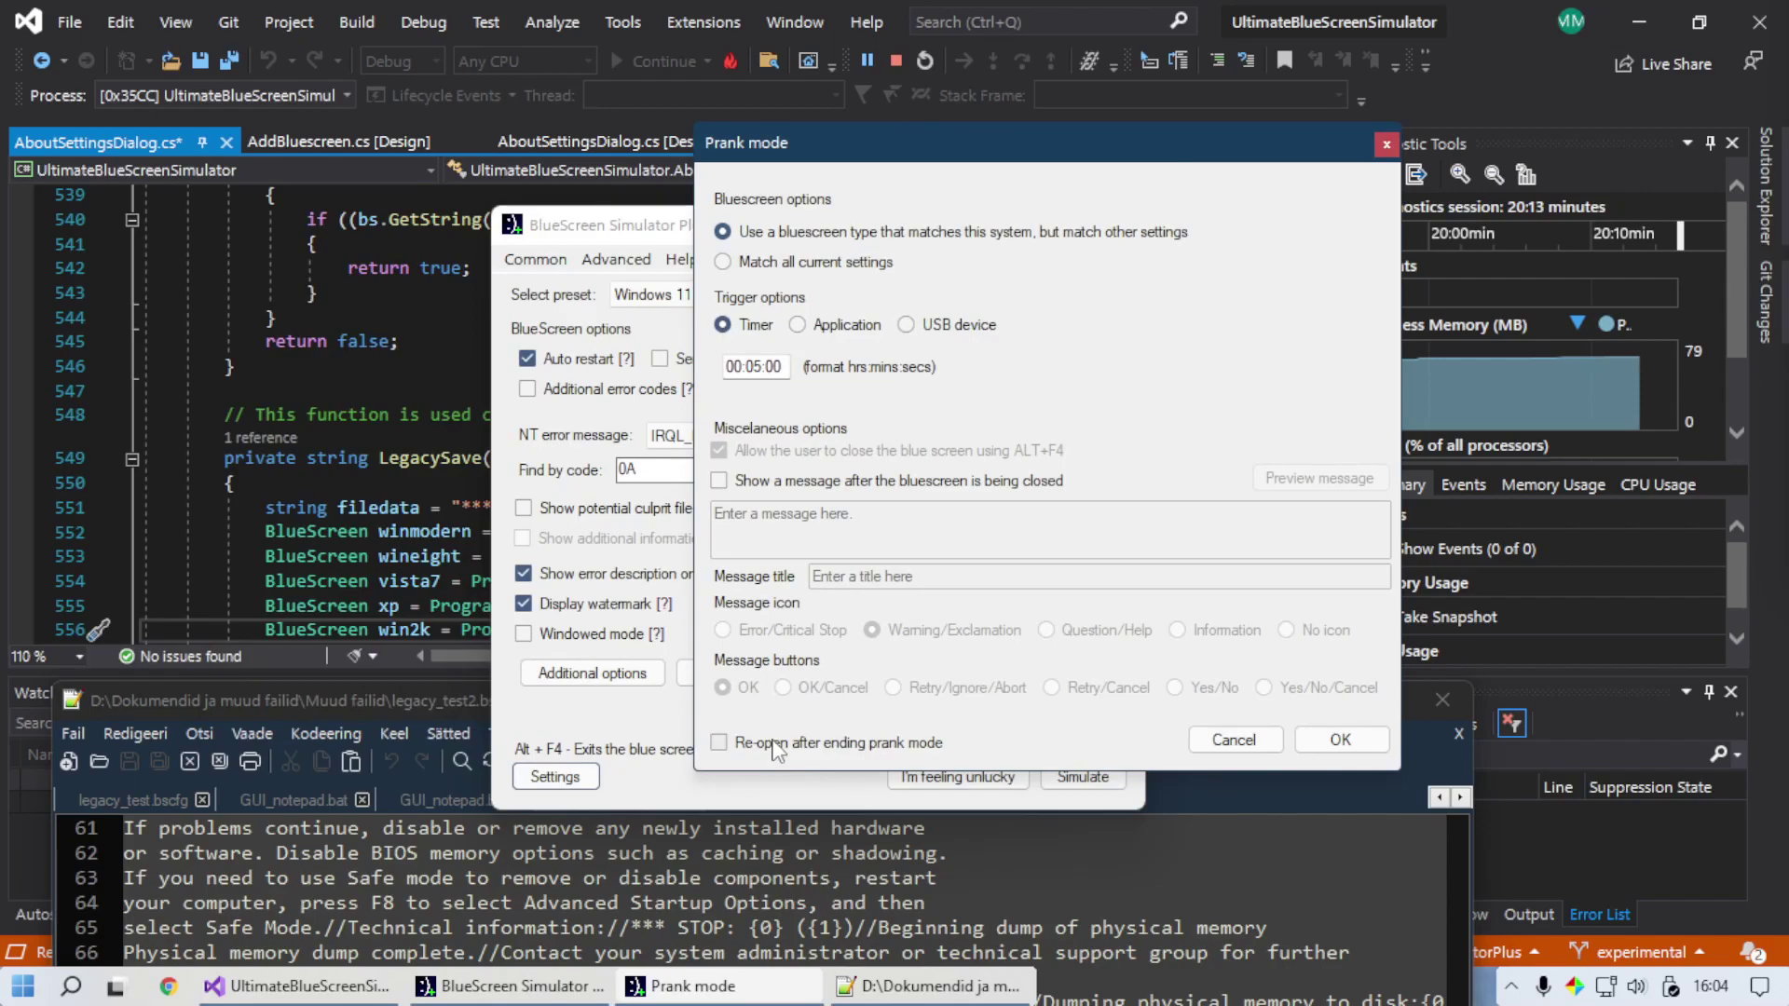
click(1315, 745)
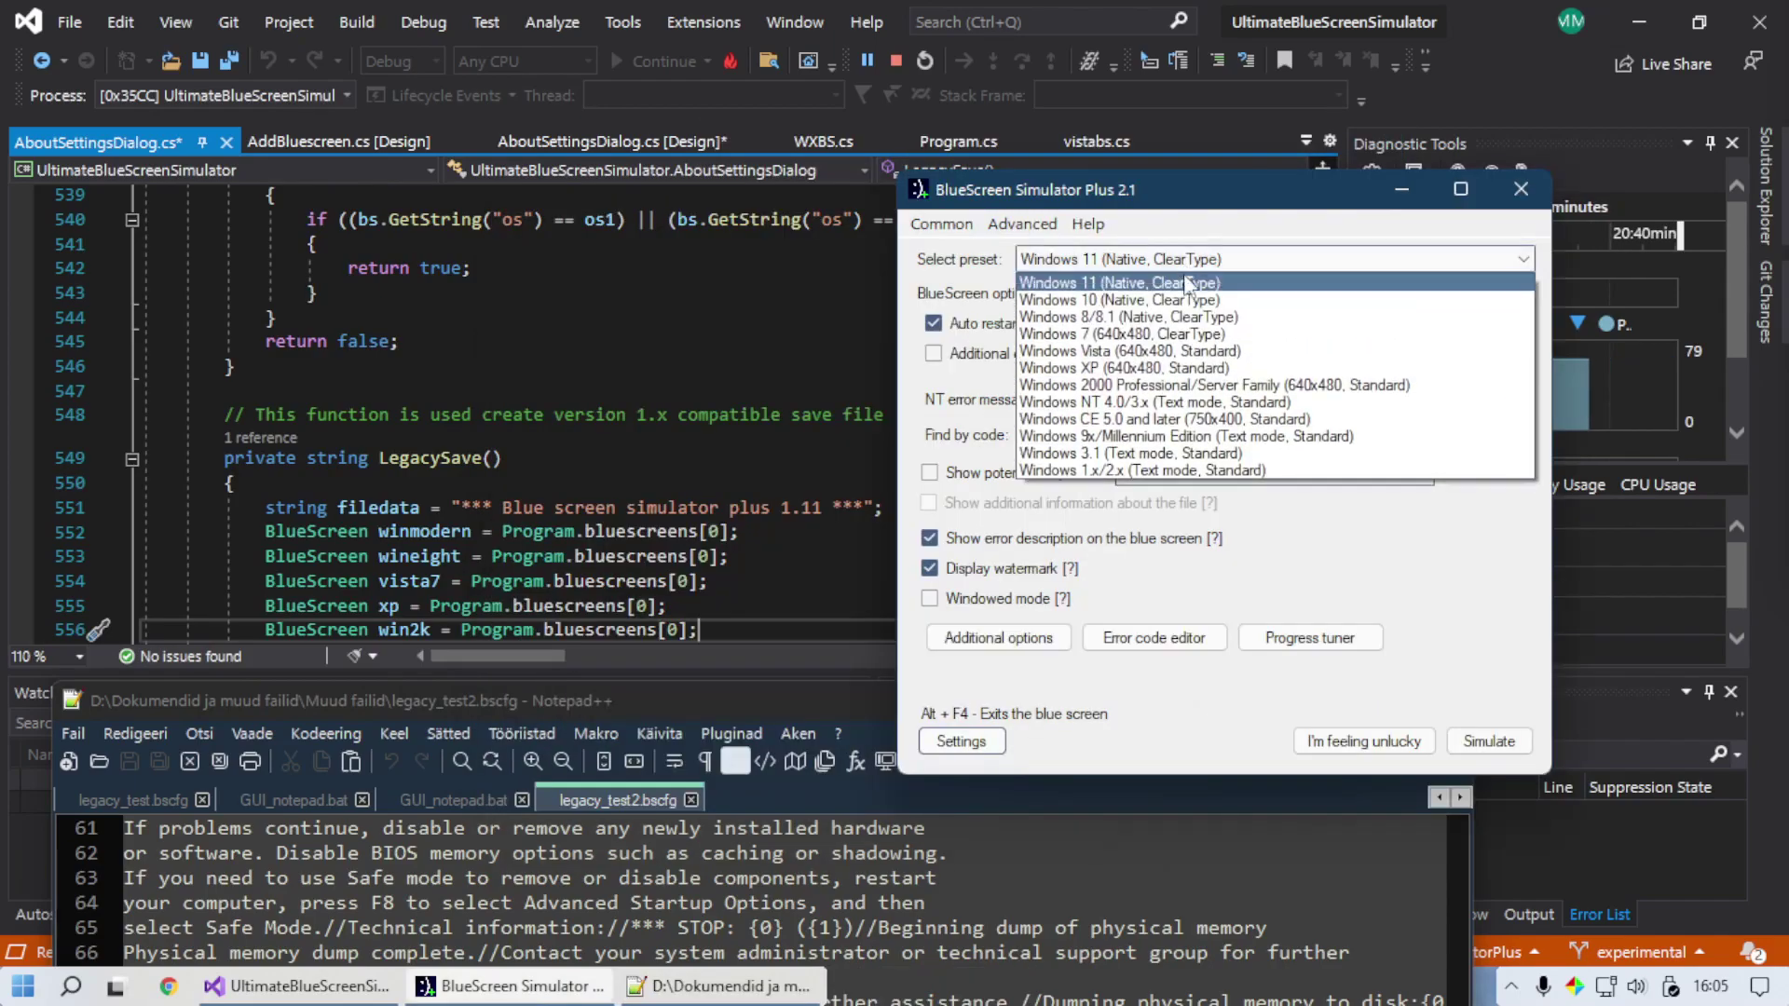
Step: Simulate the Windows 7 (640x480, ClearType) preset in windowed mode and close the simulated blue screen
click(1118, 345)
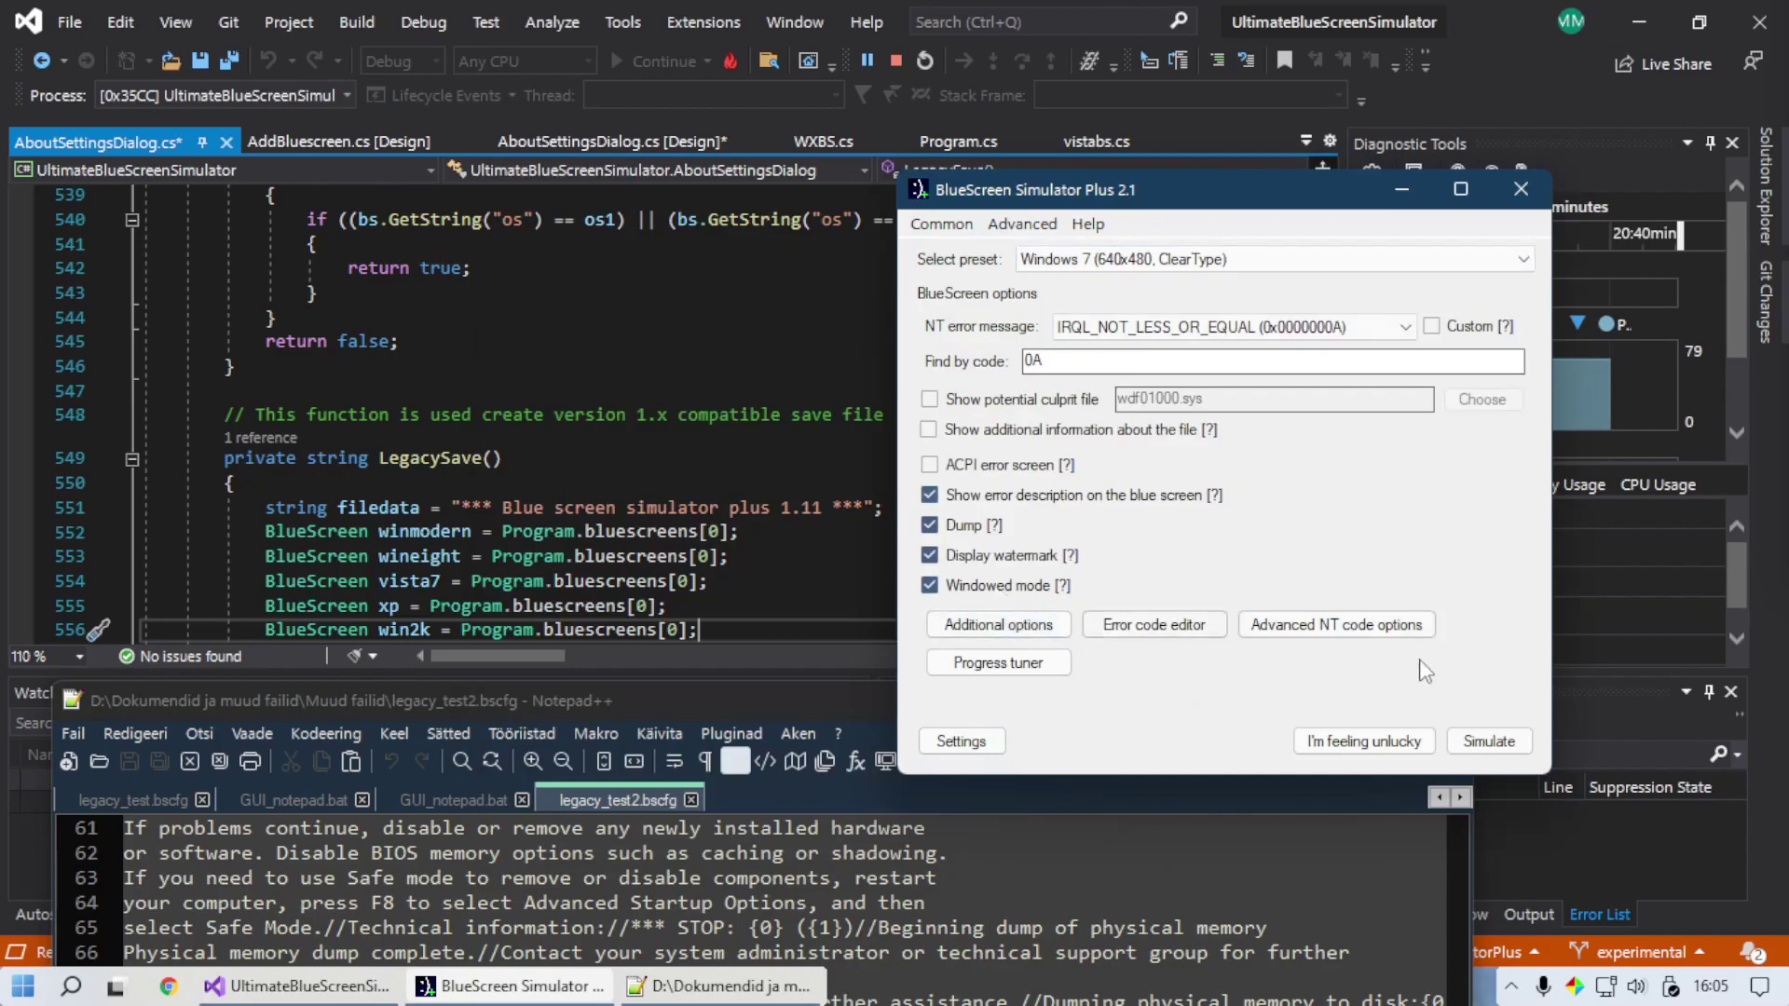
click(1484, 728)
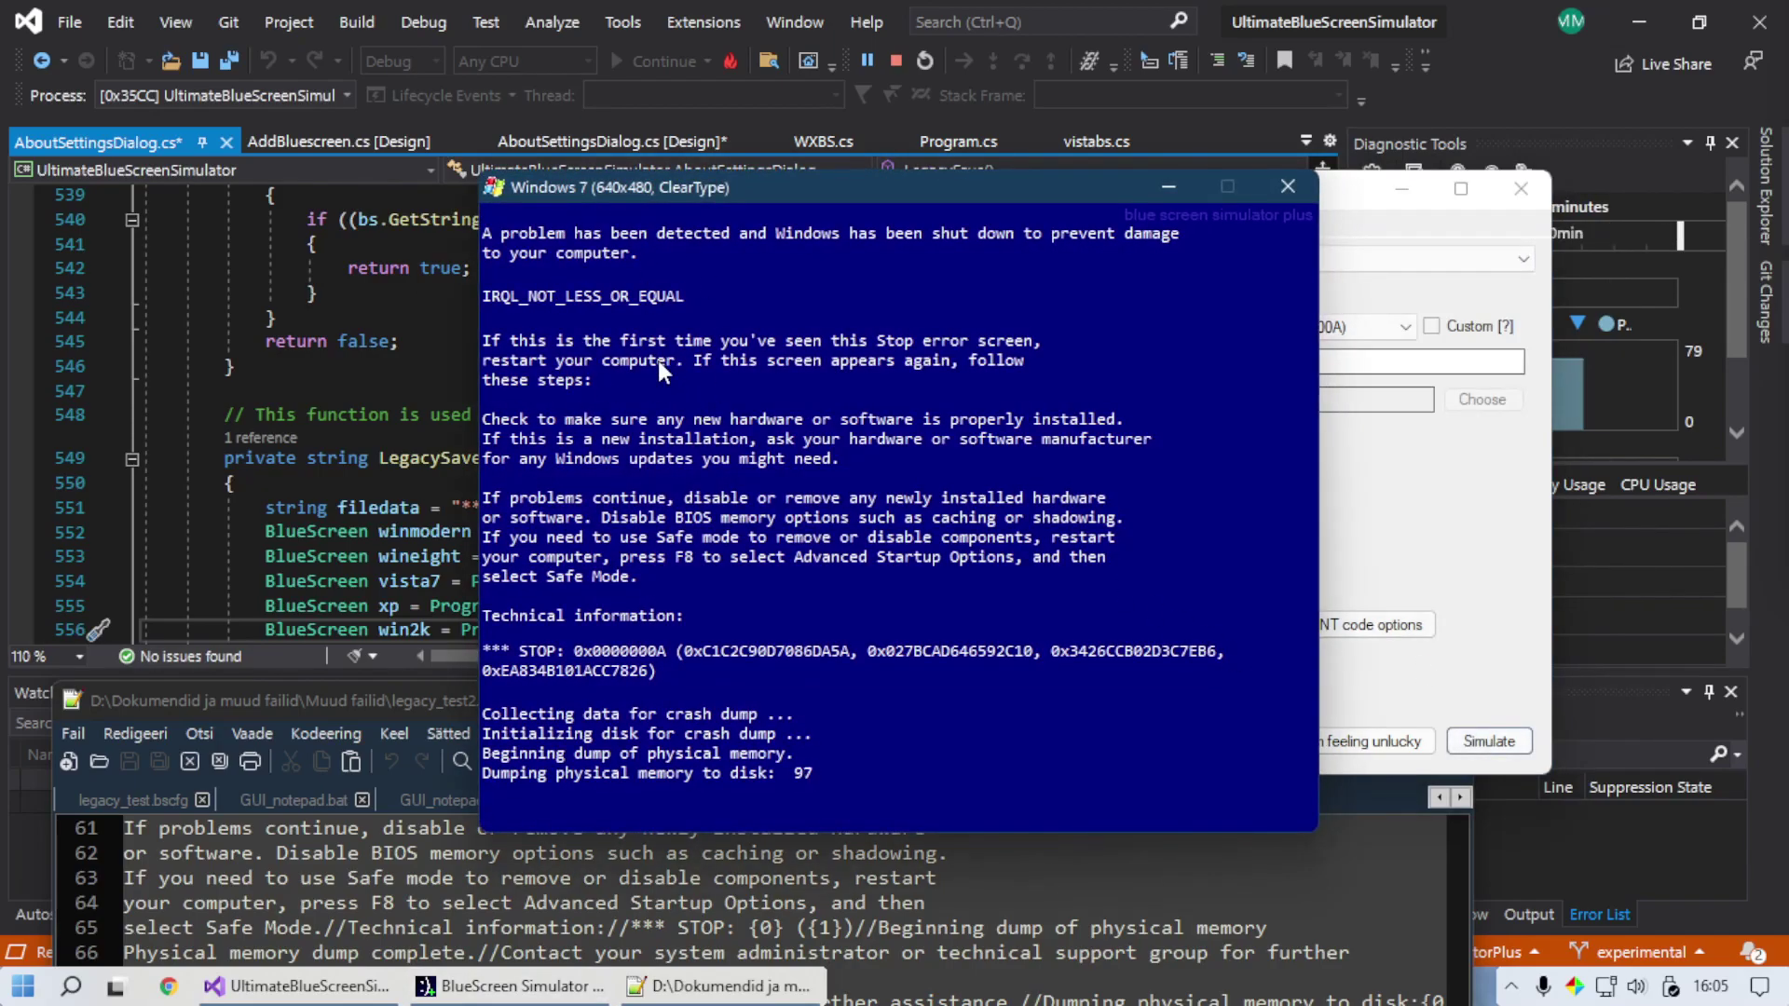
click(1314, 184)
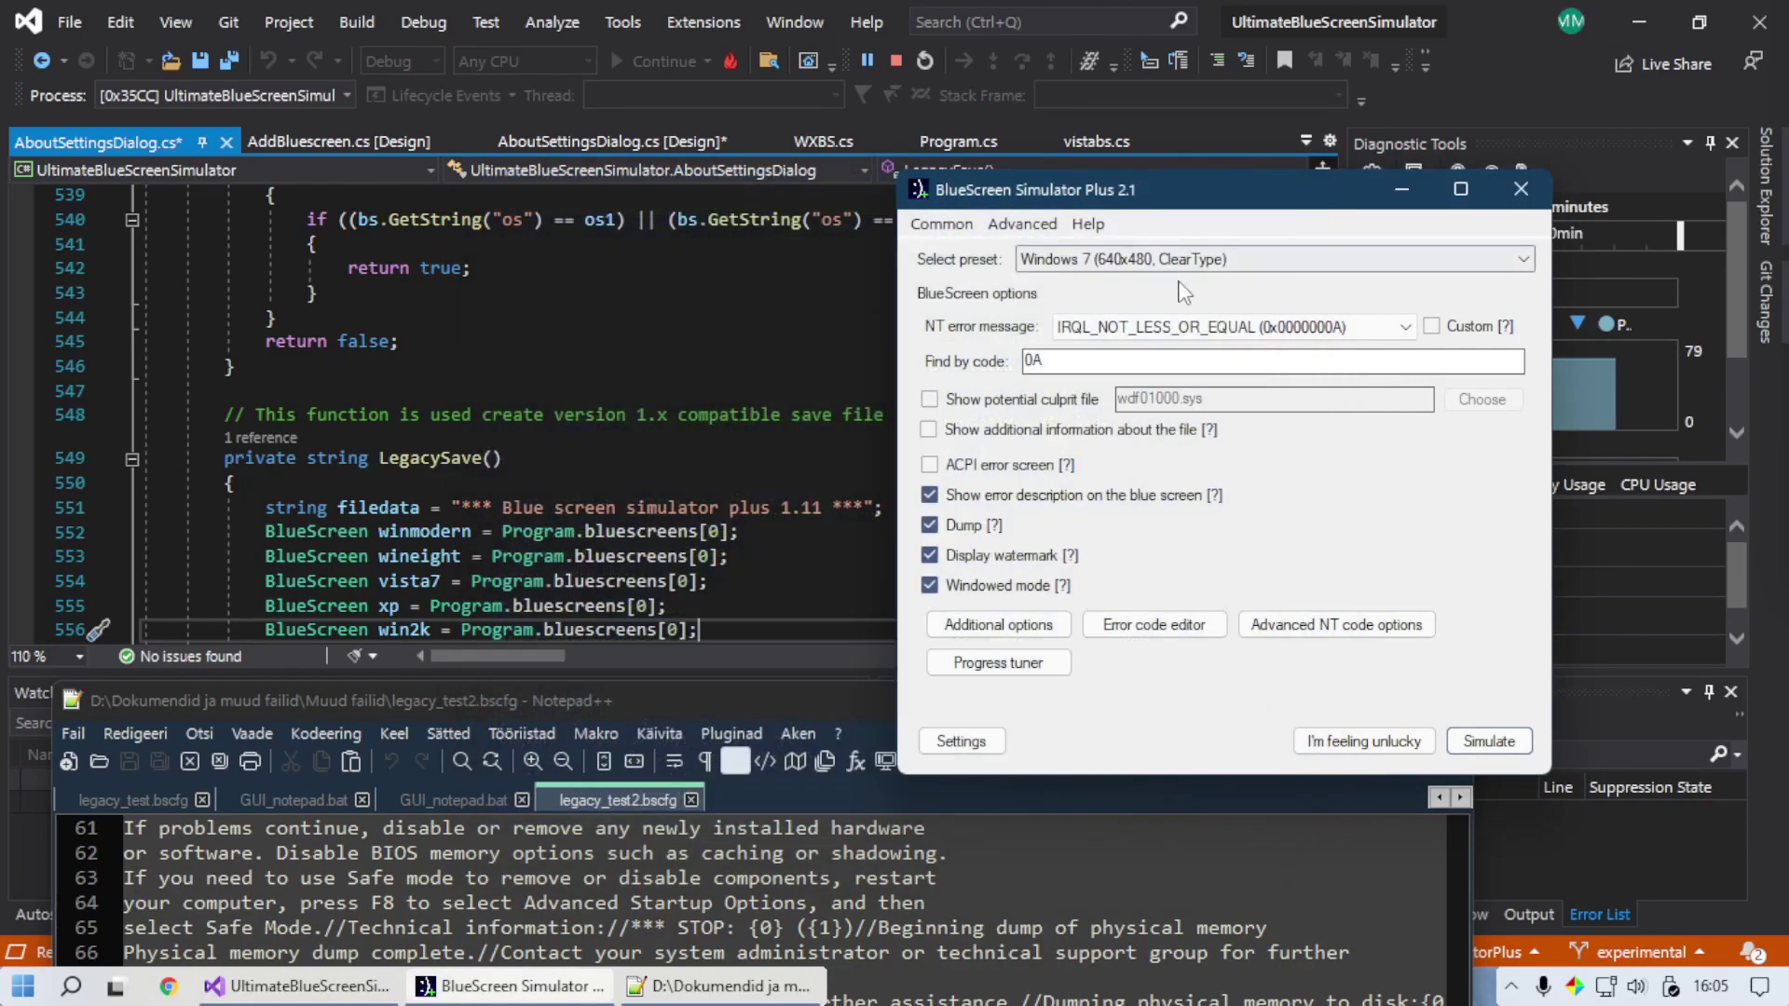